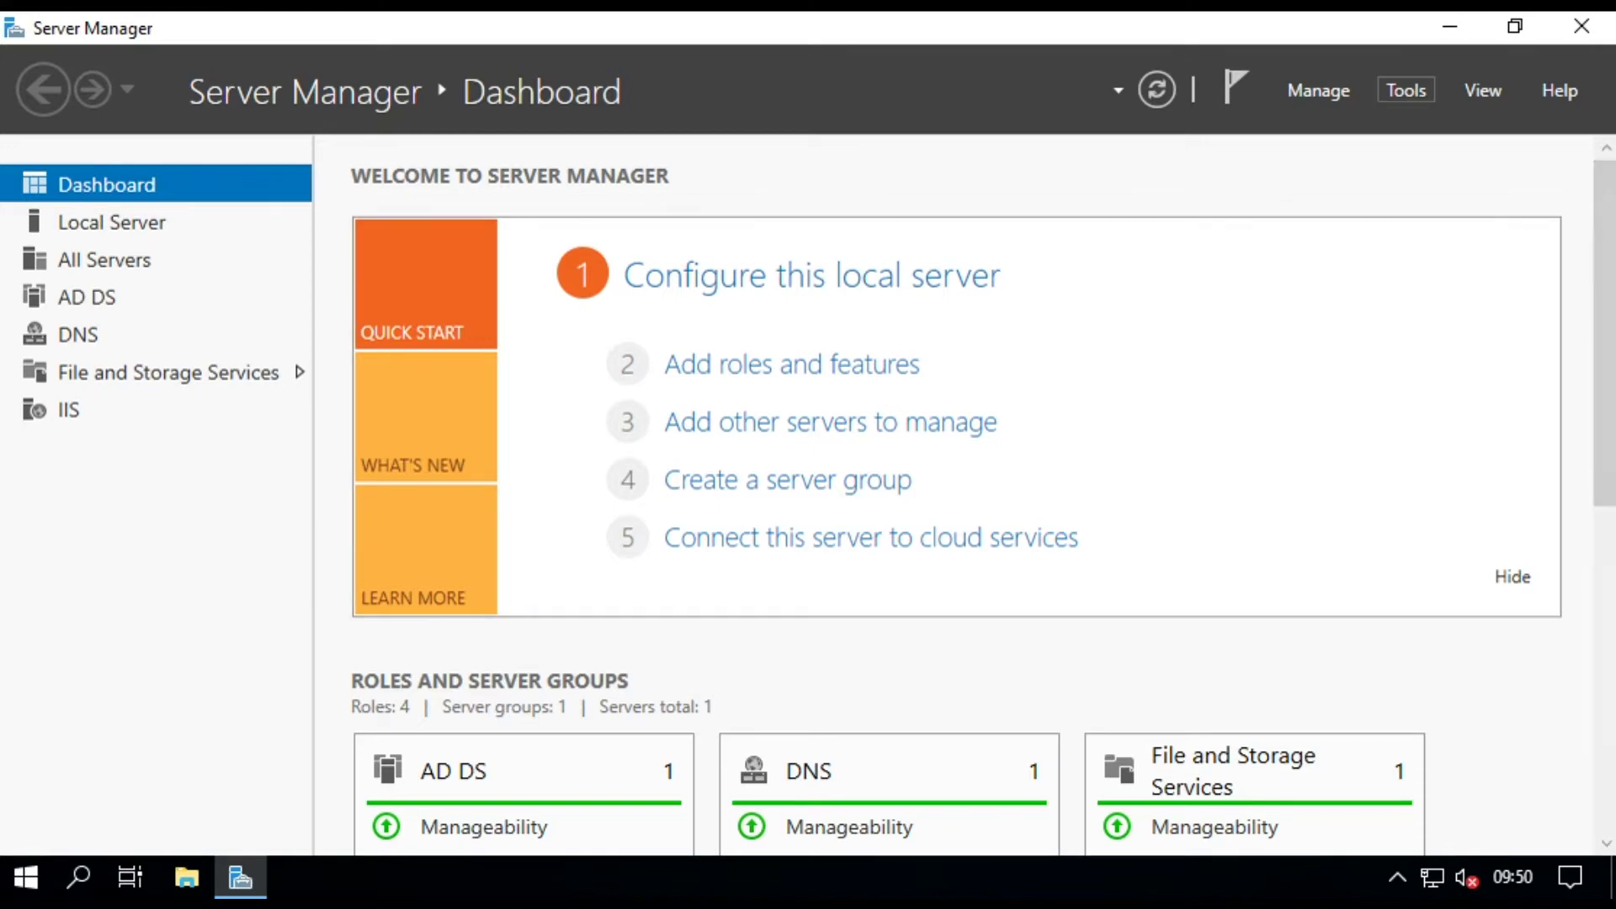
Open Active Directory Users and Computers from the server's administrative tools
scroll(1605, 336, down, 1)
scroll(1604, 336, up, 1)
click(1406, 89)
key(Down)
key(Down)
key(Down)
key(Down)
key(Down)
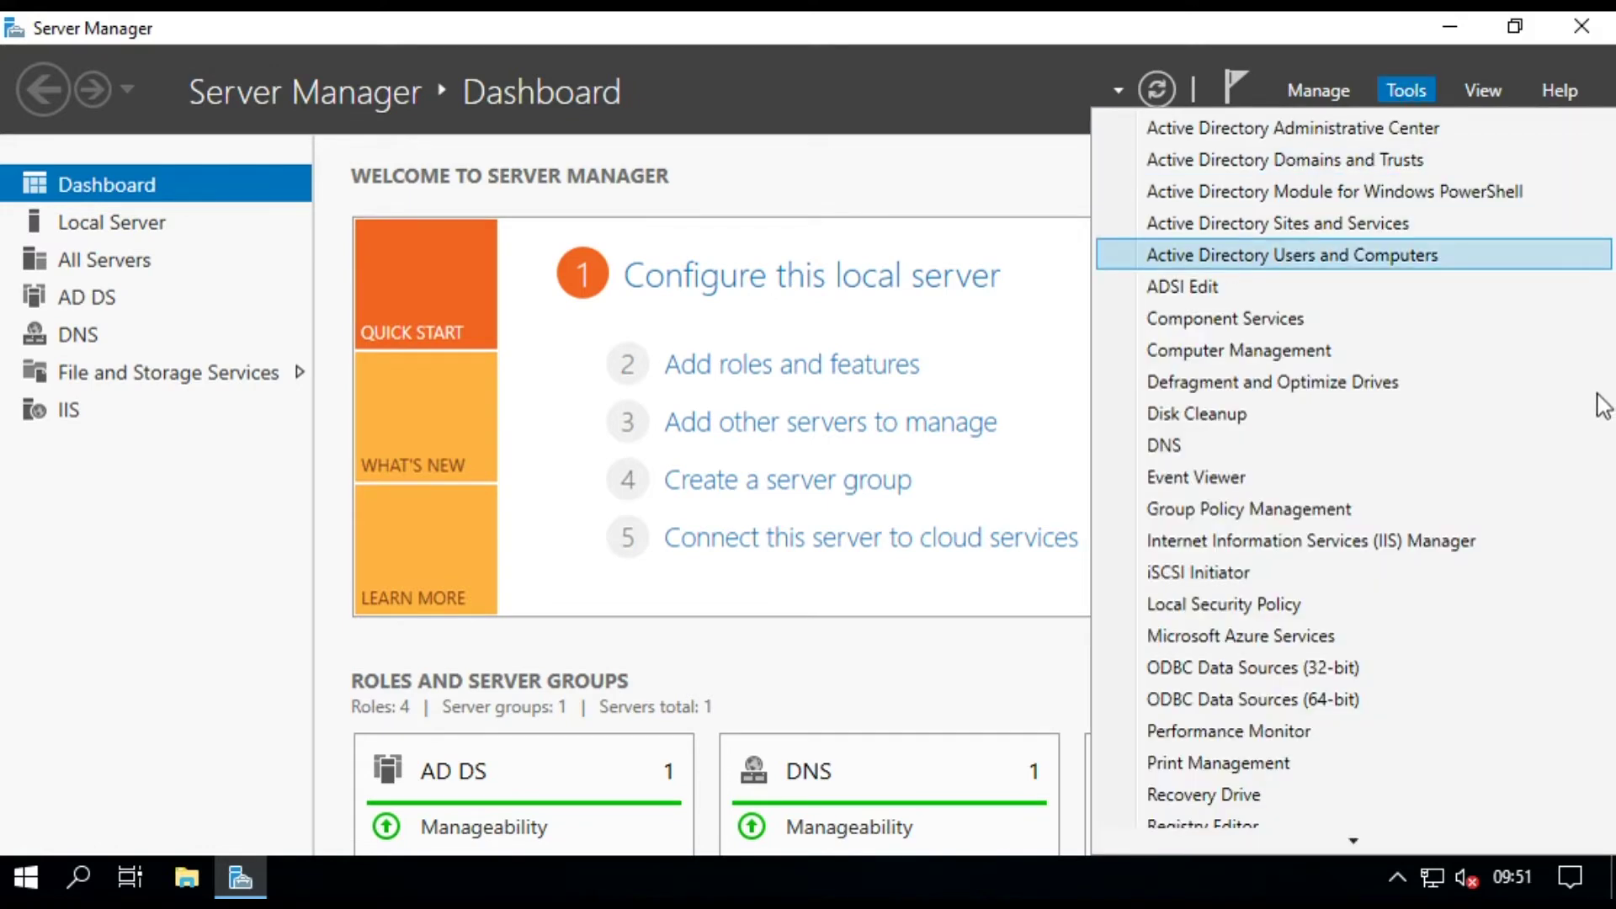
key(Return)
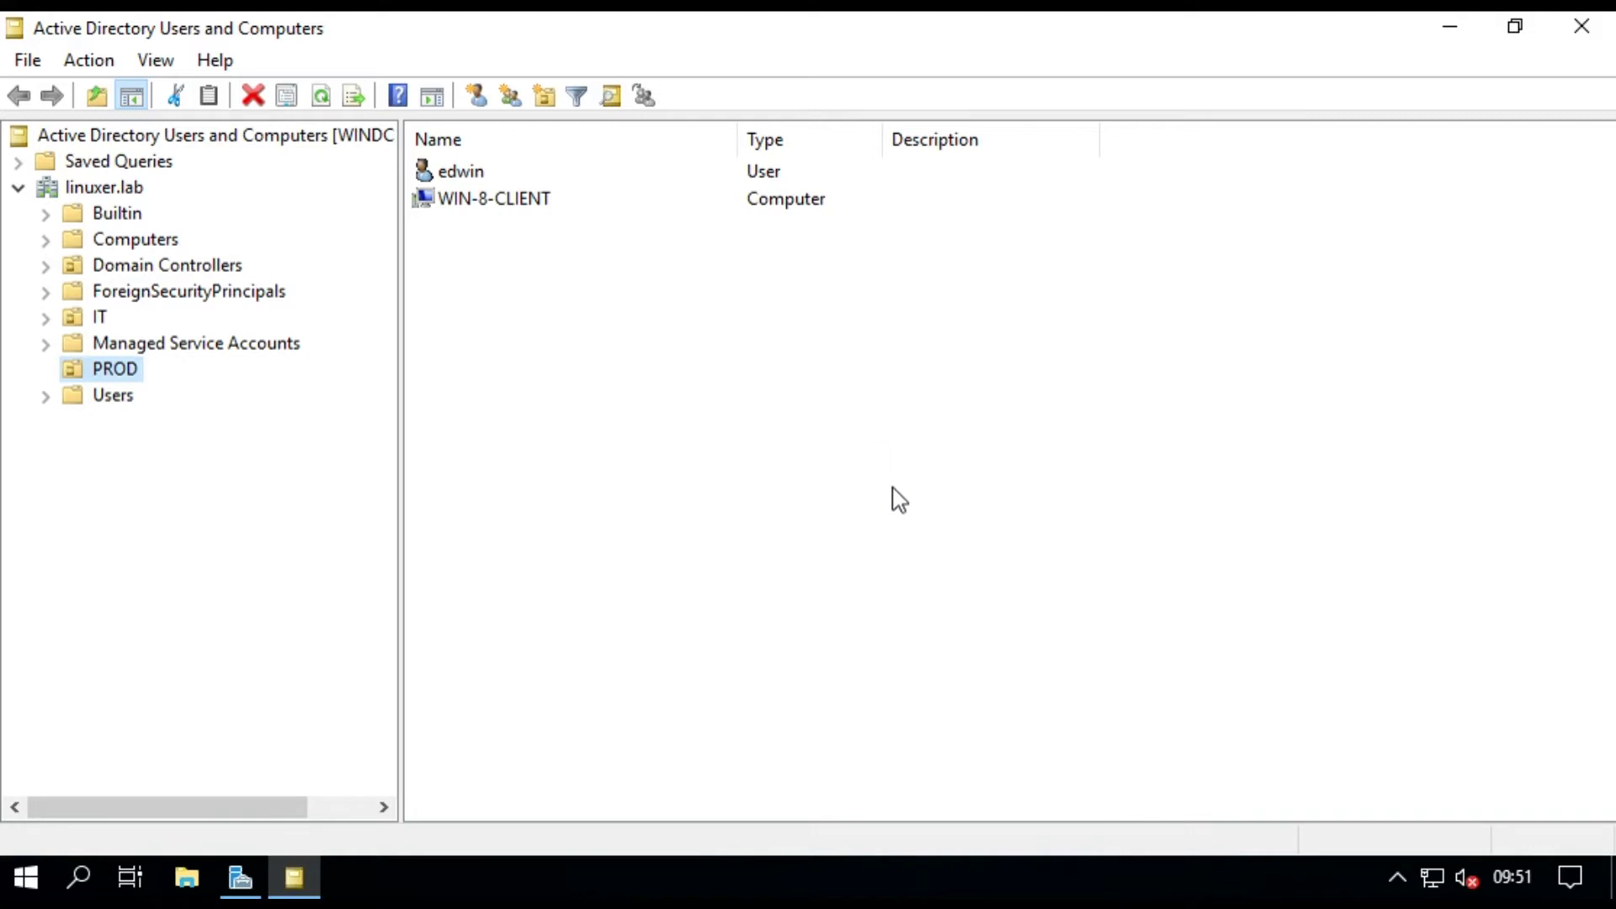
Examine the contents of the Computers and Users containers in the linuxer.lab domain
click(135, 239)
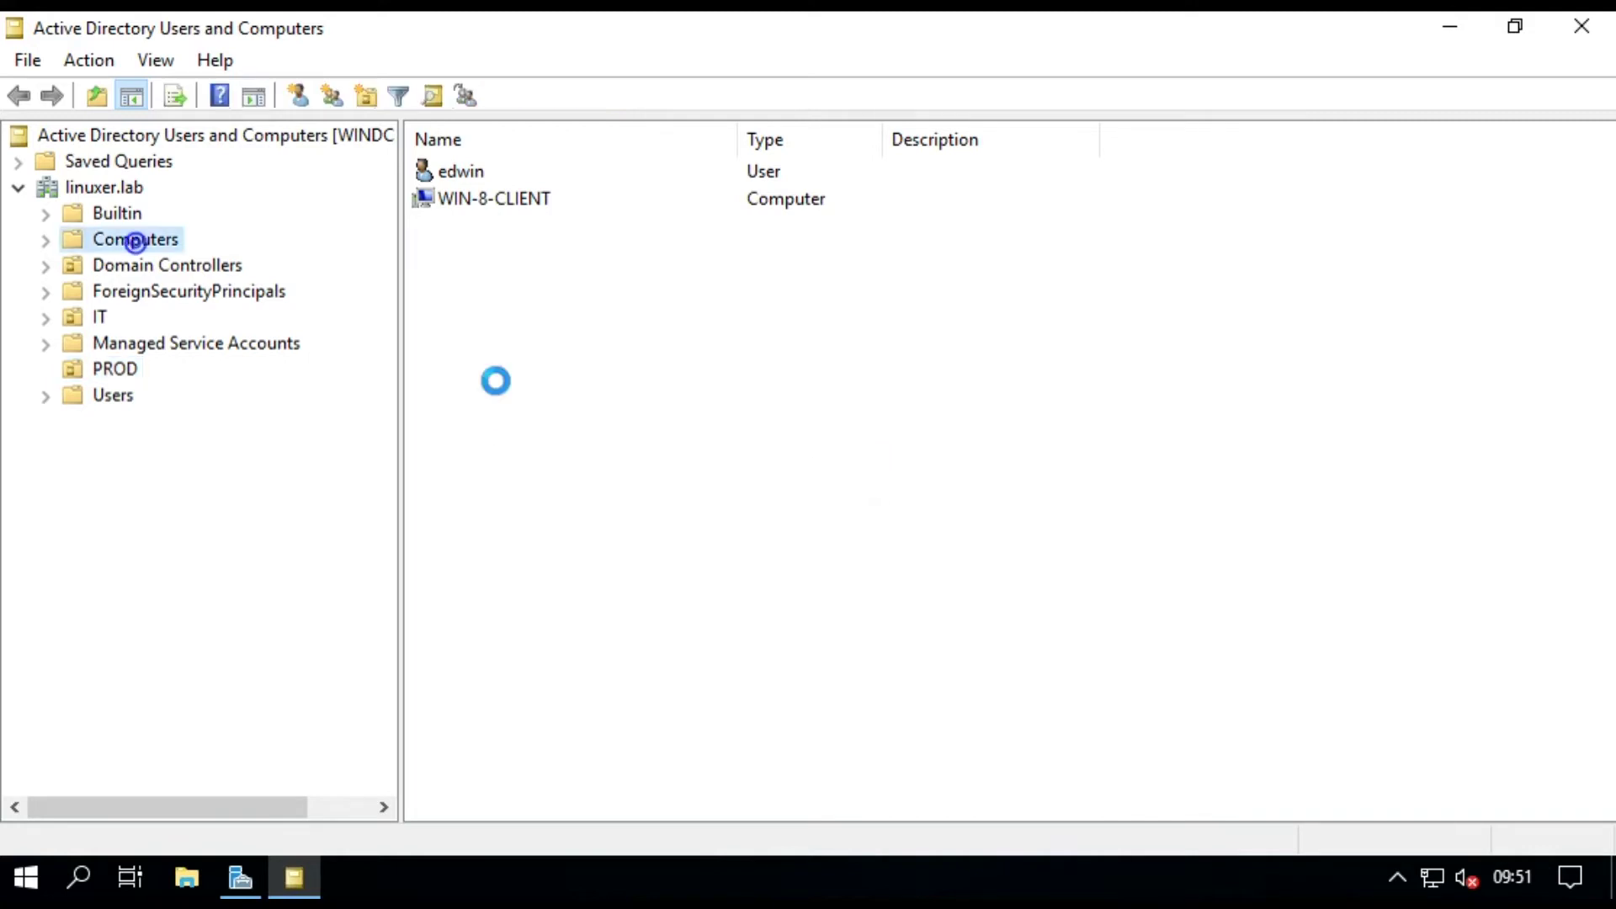
key(u)
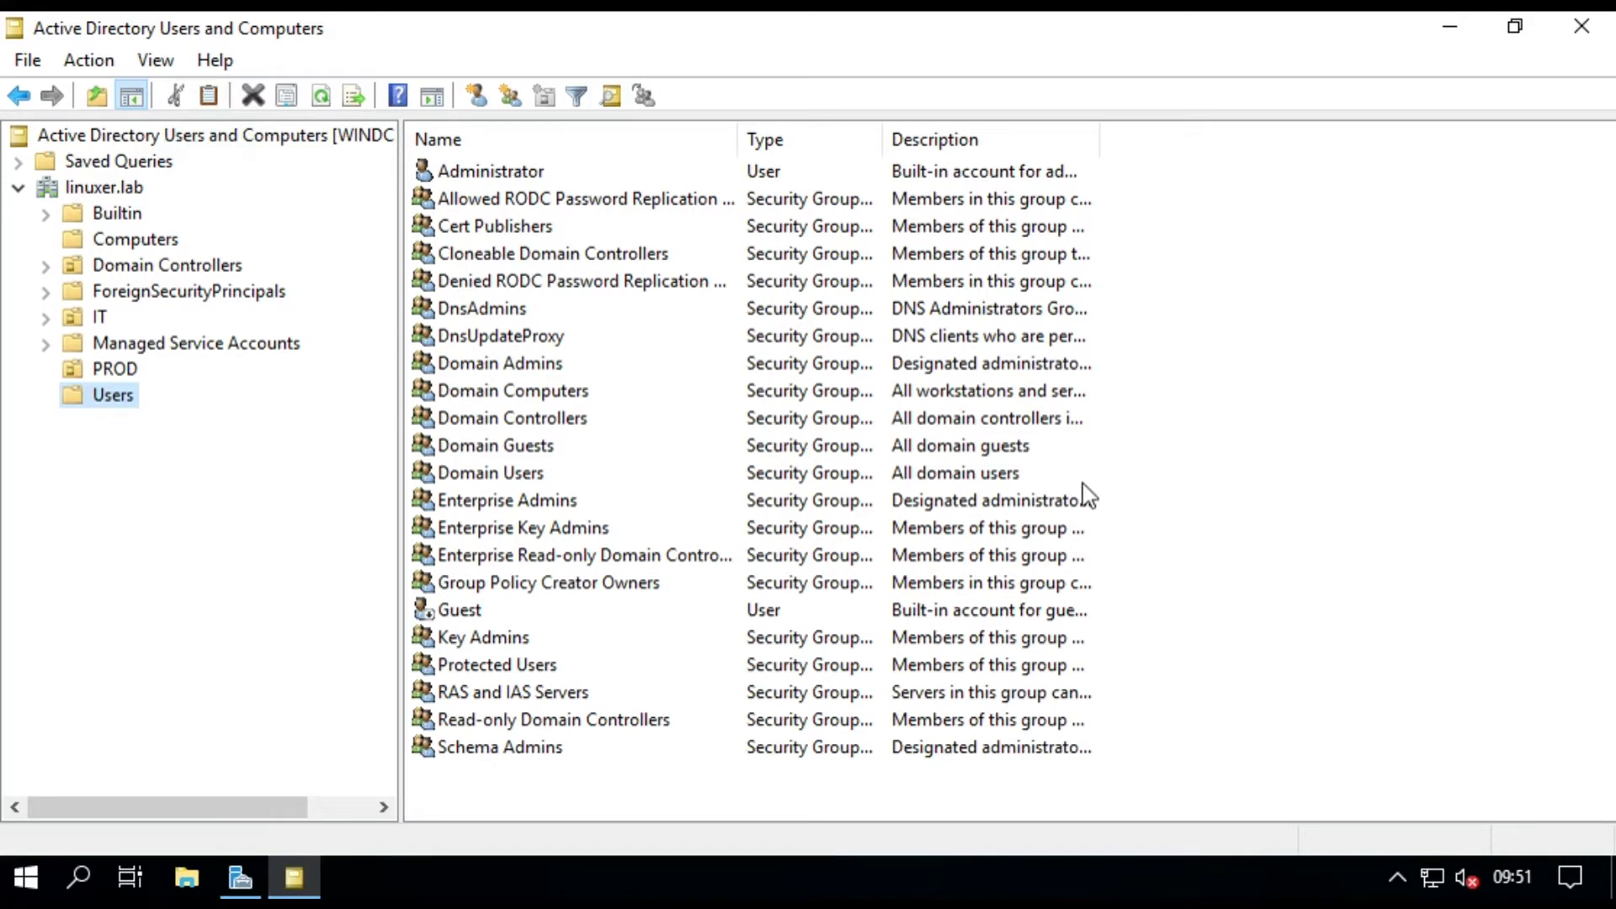
click(156, 240)
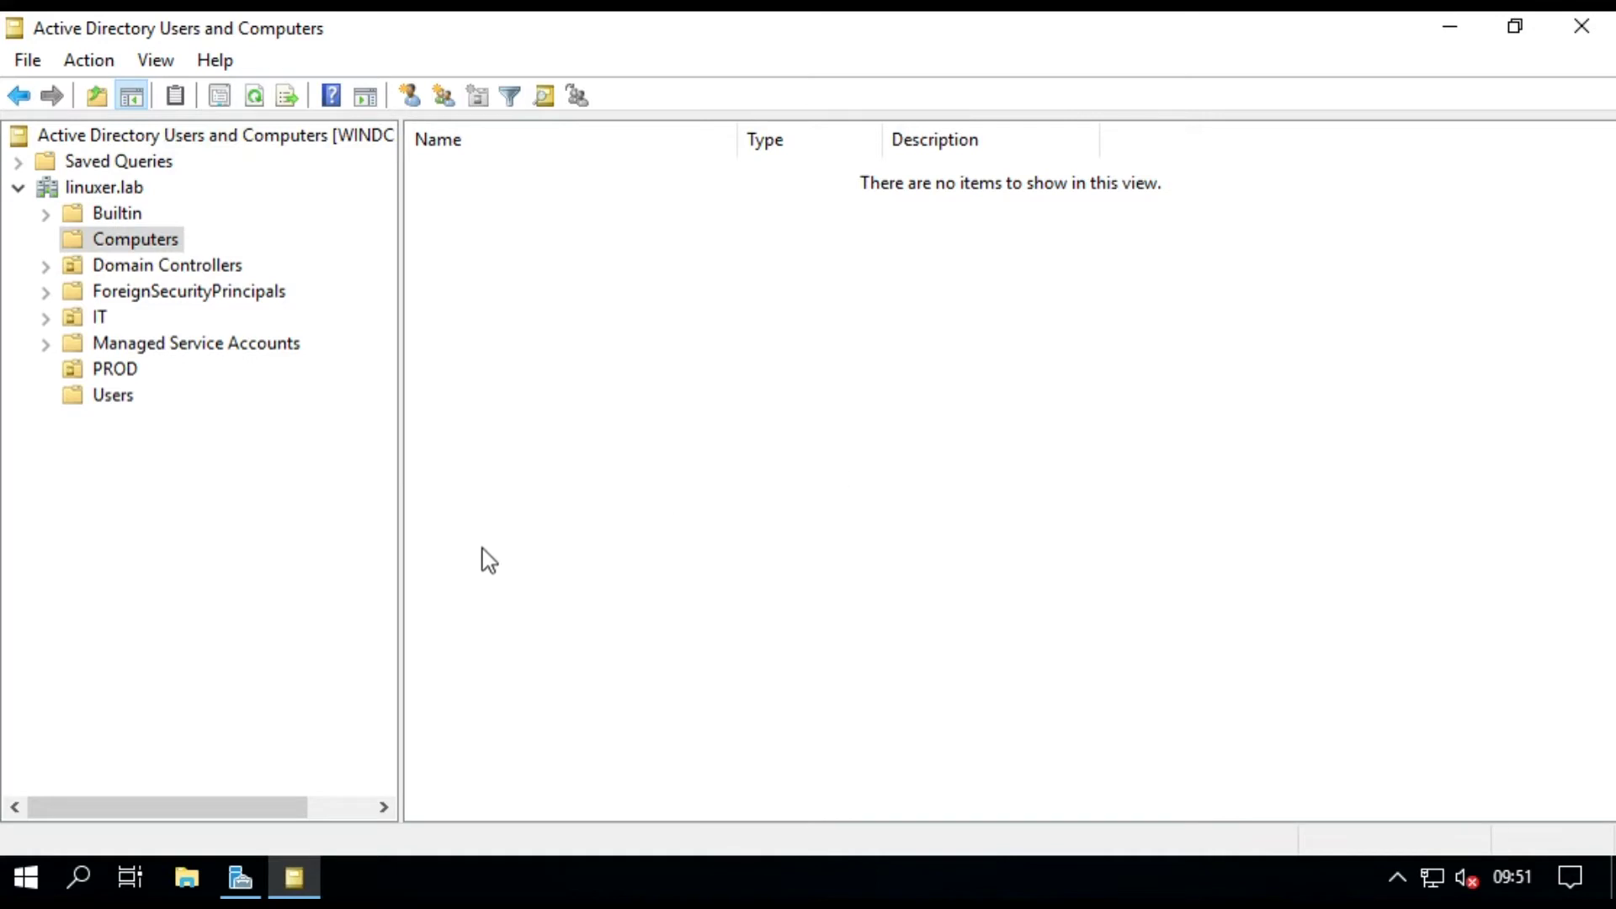
click(112, 395)
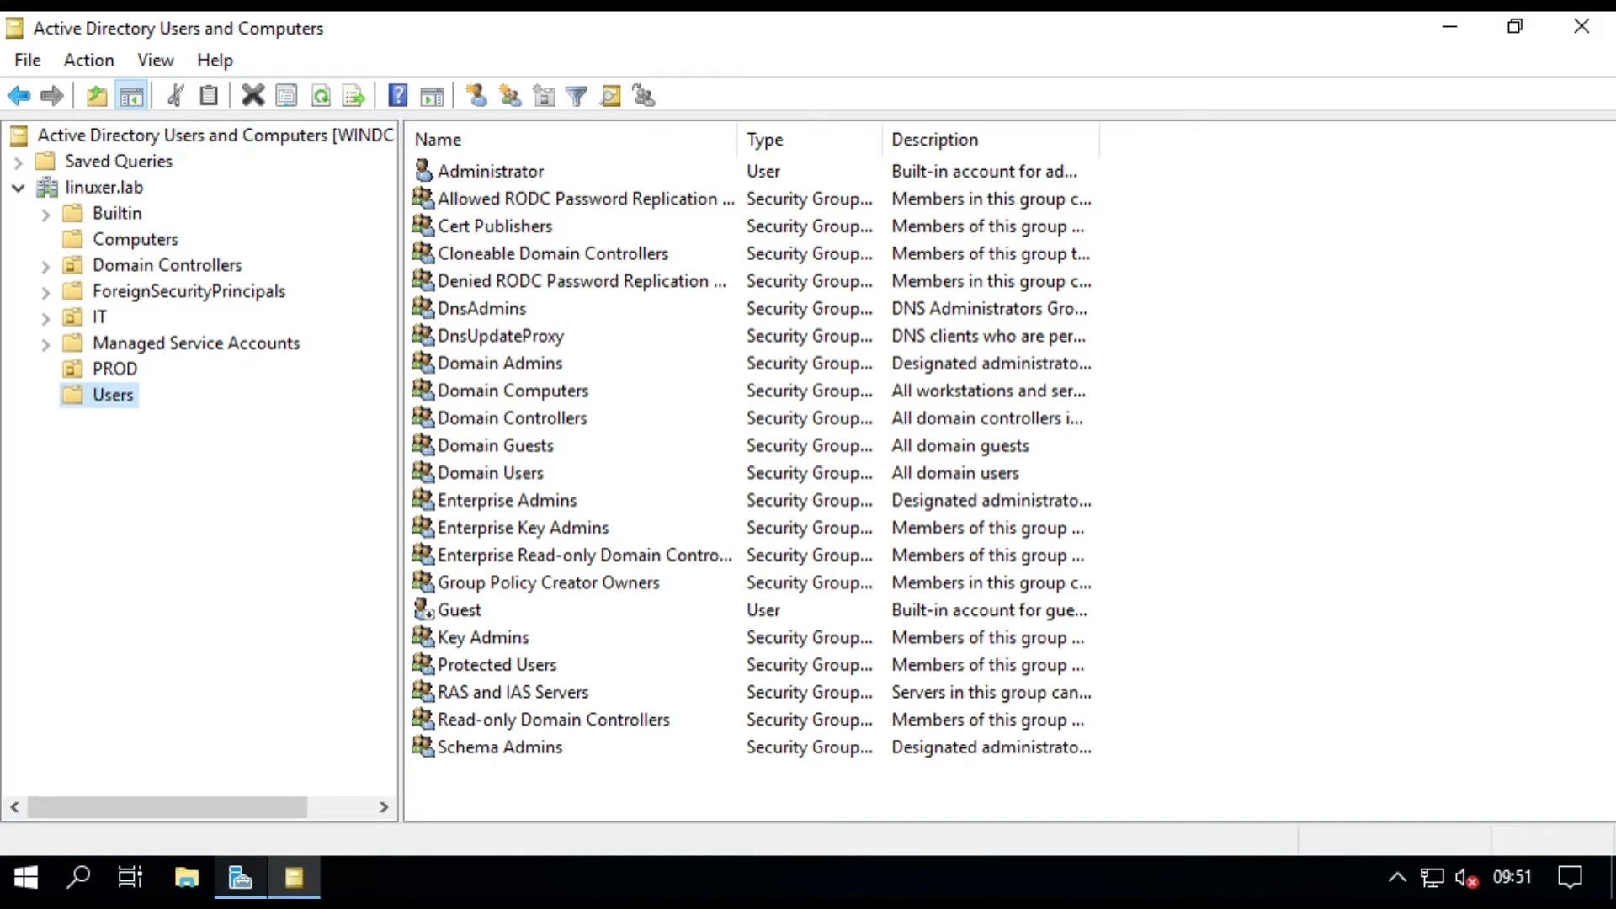
Switch to Server Manager and open Group Policy Management
click(240, 878)
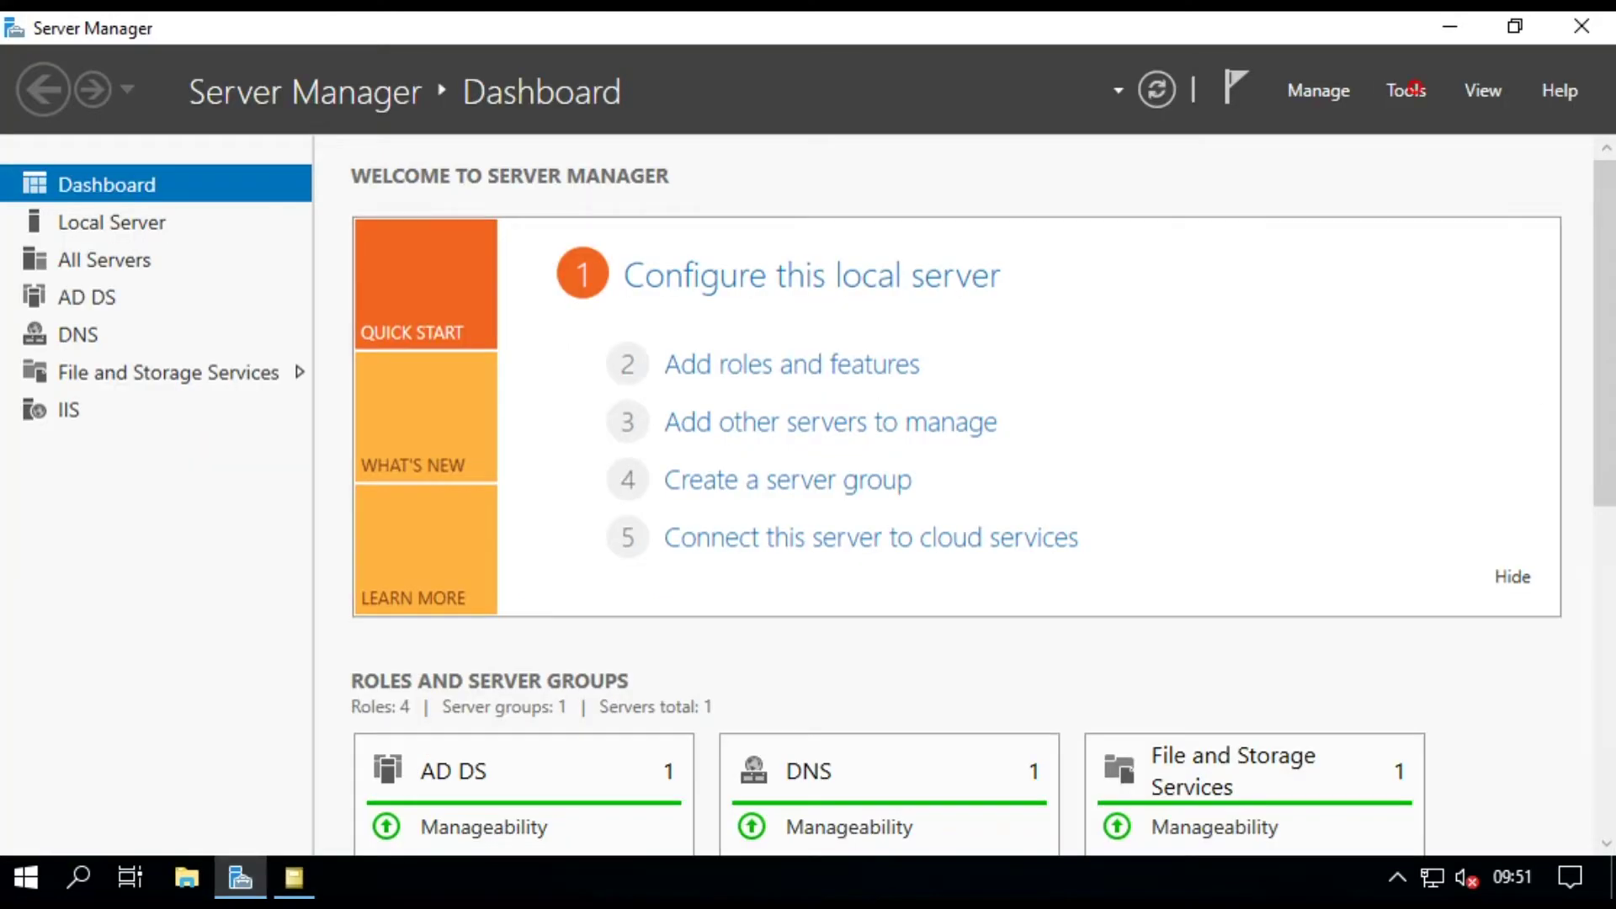
click(1406, 91)
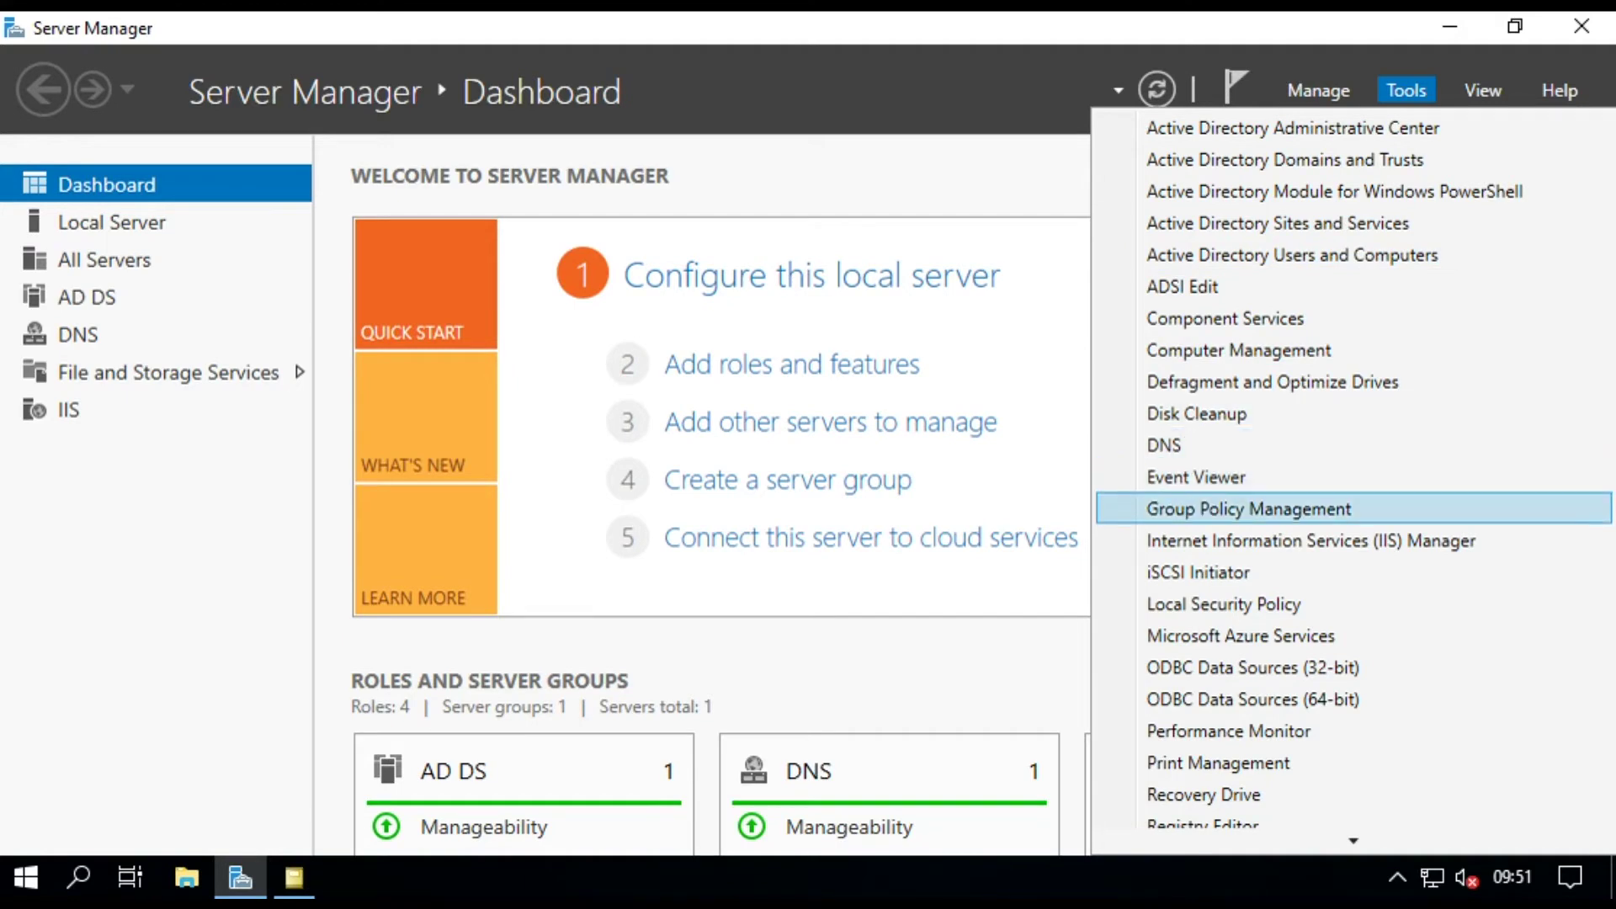
click(1308, 509)
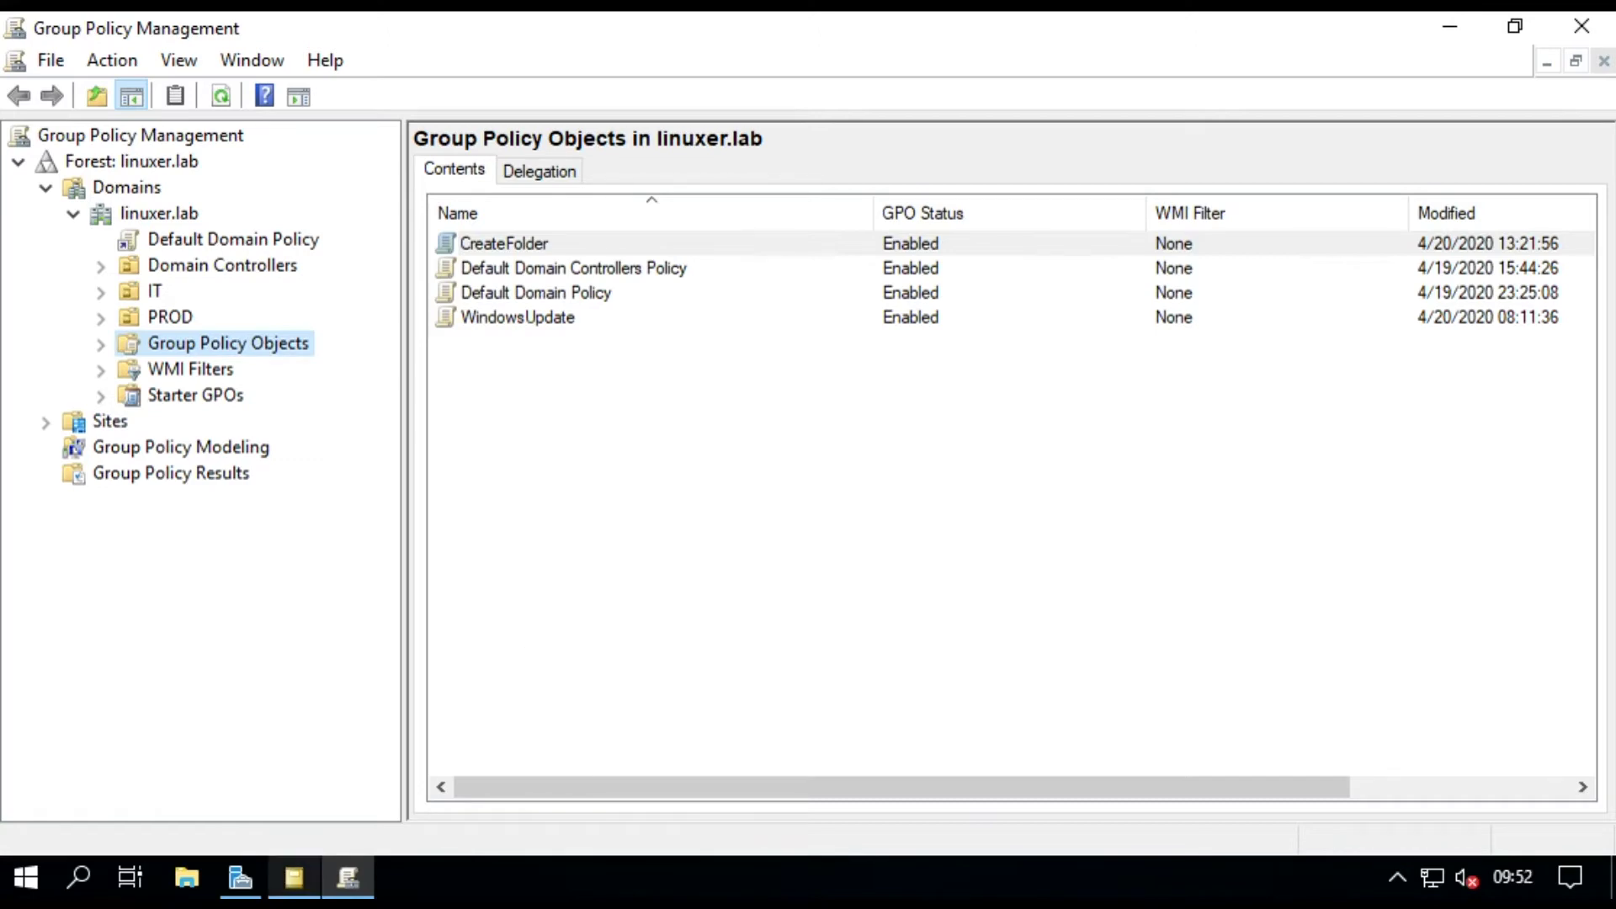
Compare the Computers container in Active Directory Users and Computers with the linuxer.lab domain, Default Domain Policy, IT and PROD entries in Group Policy Management
click(293, 878)
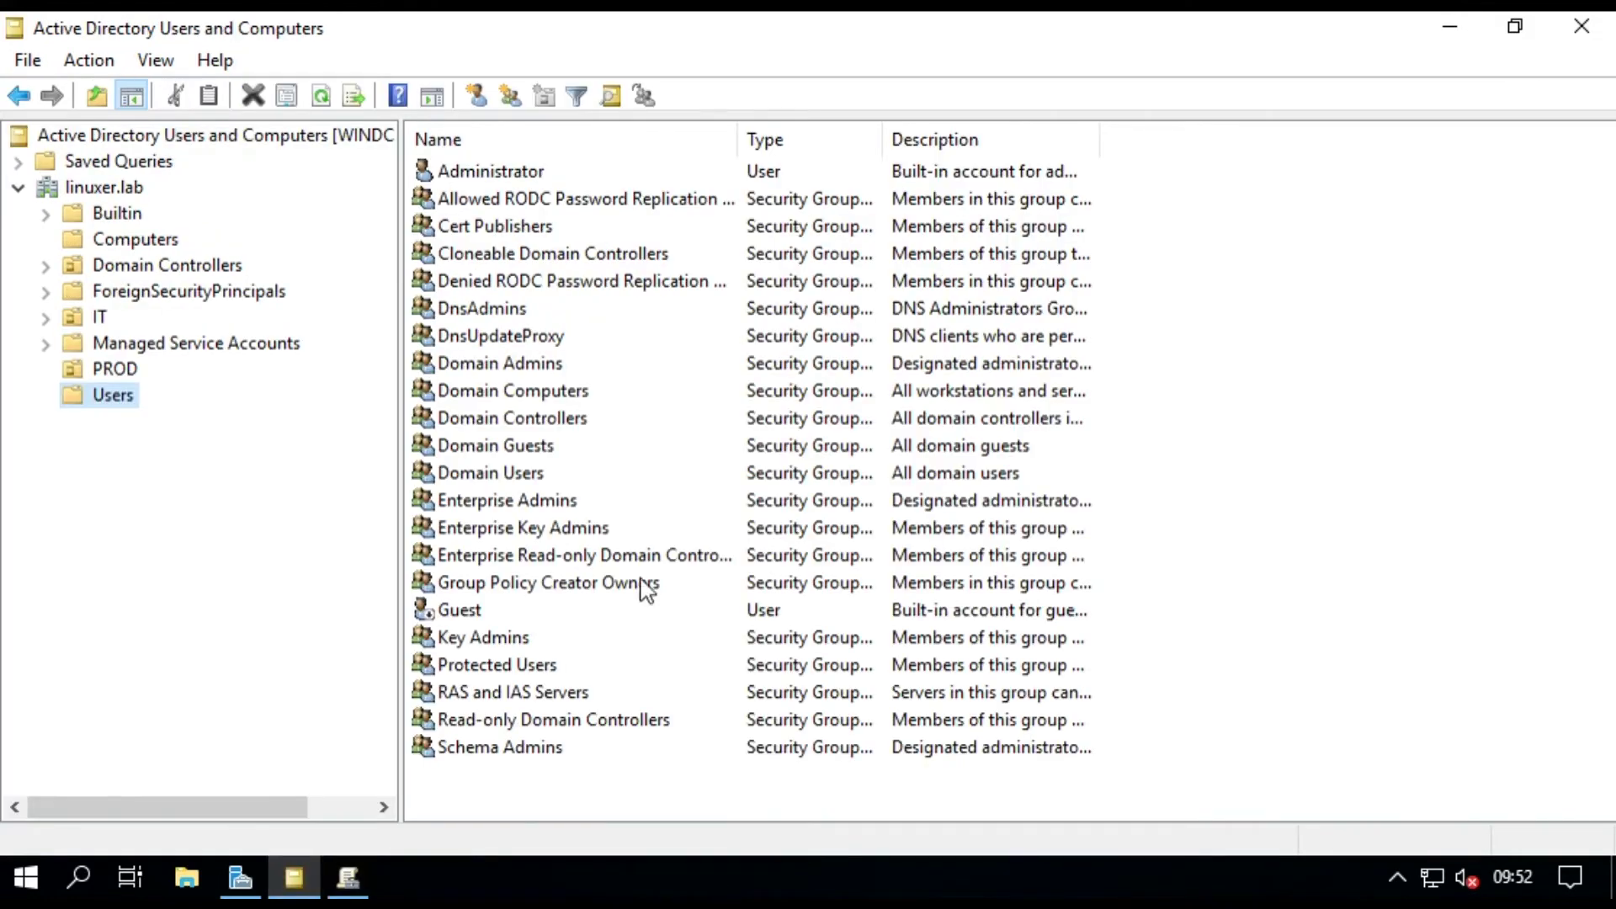
click(136, 241)
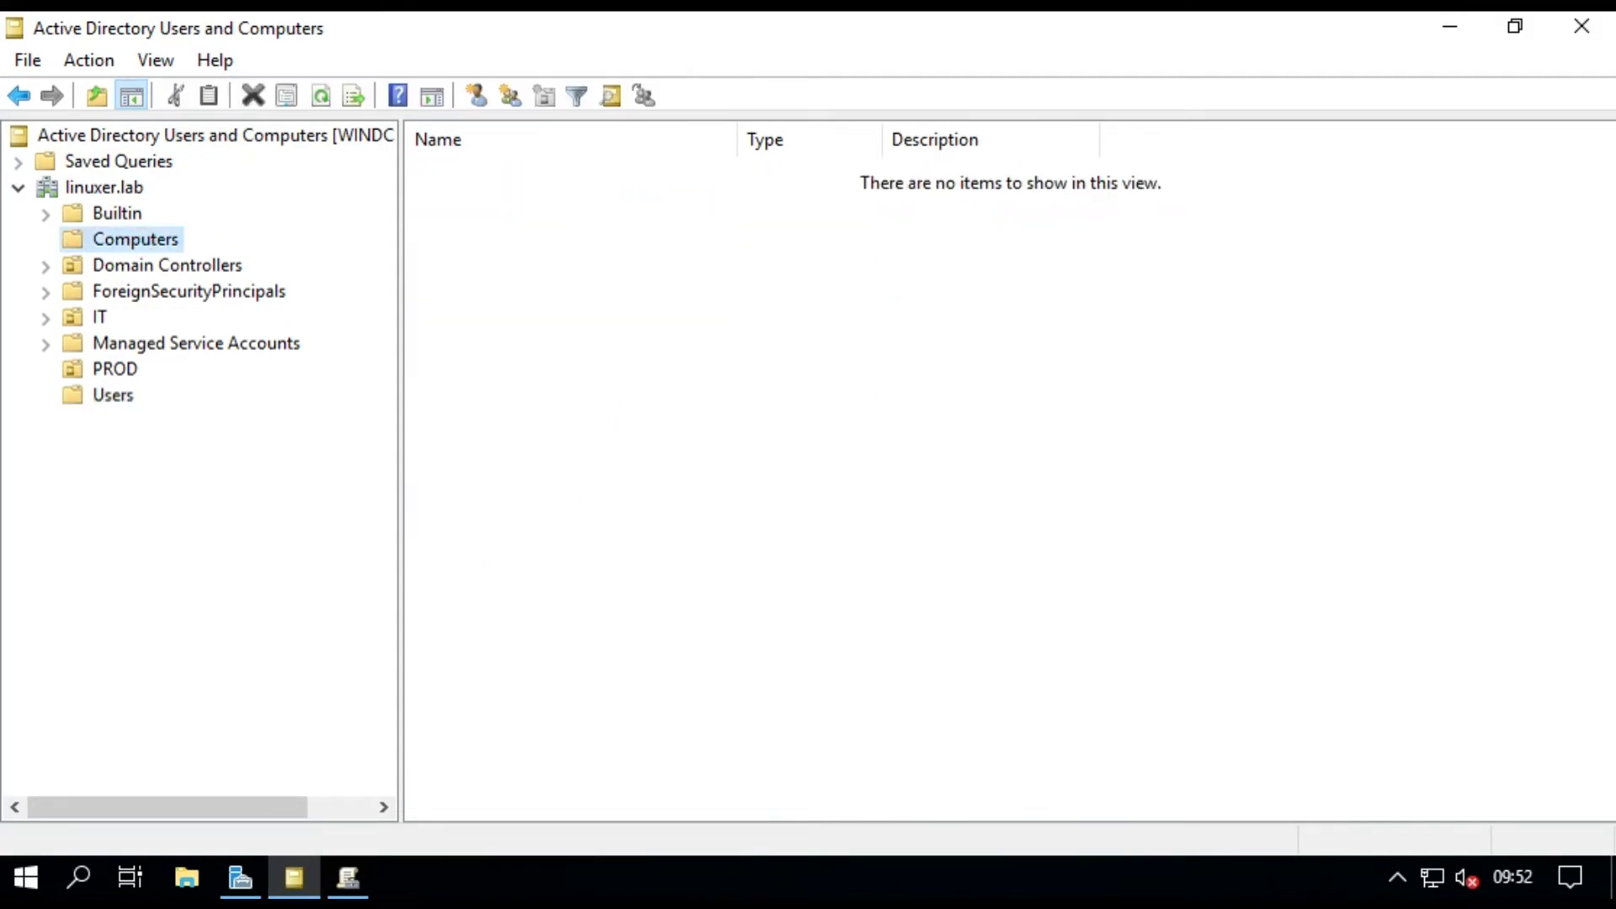
click(348, 878)
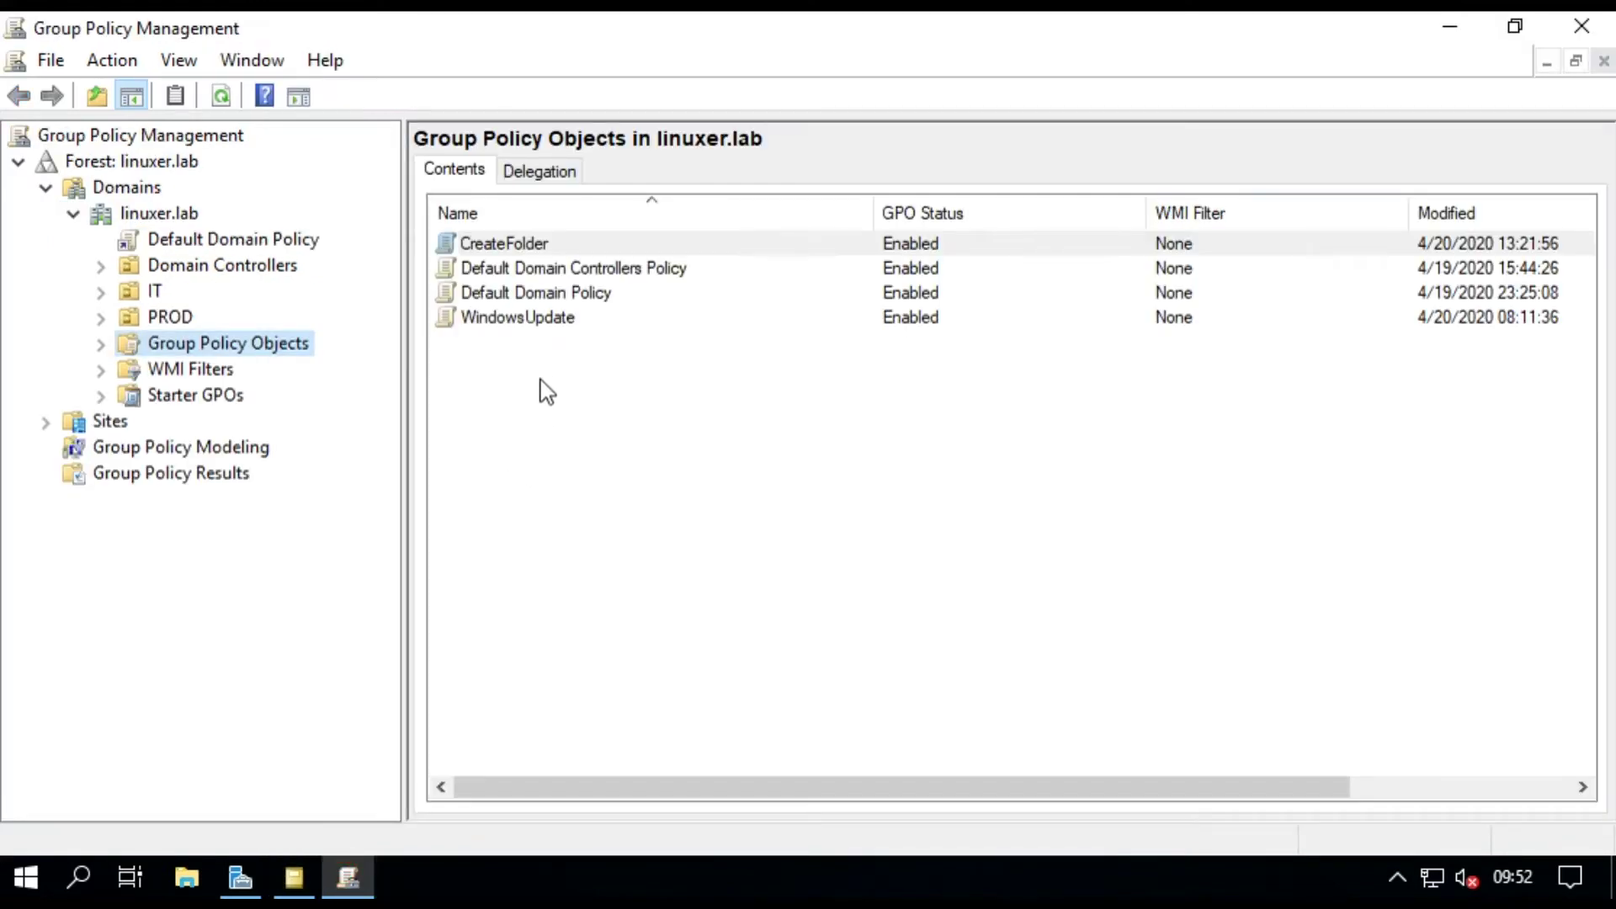
key(Left)
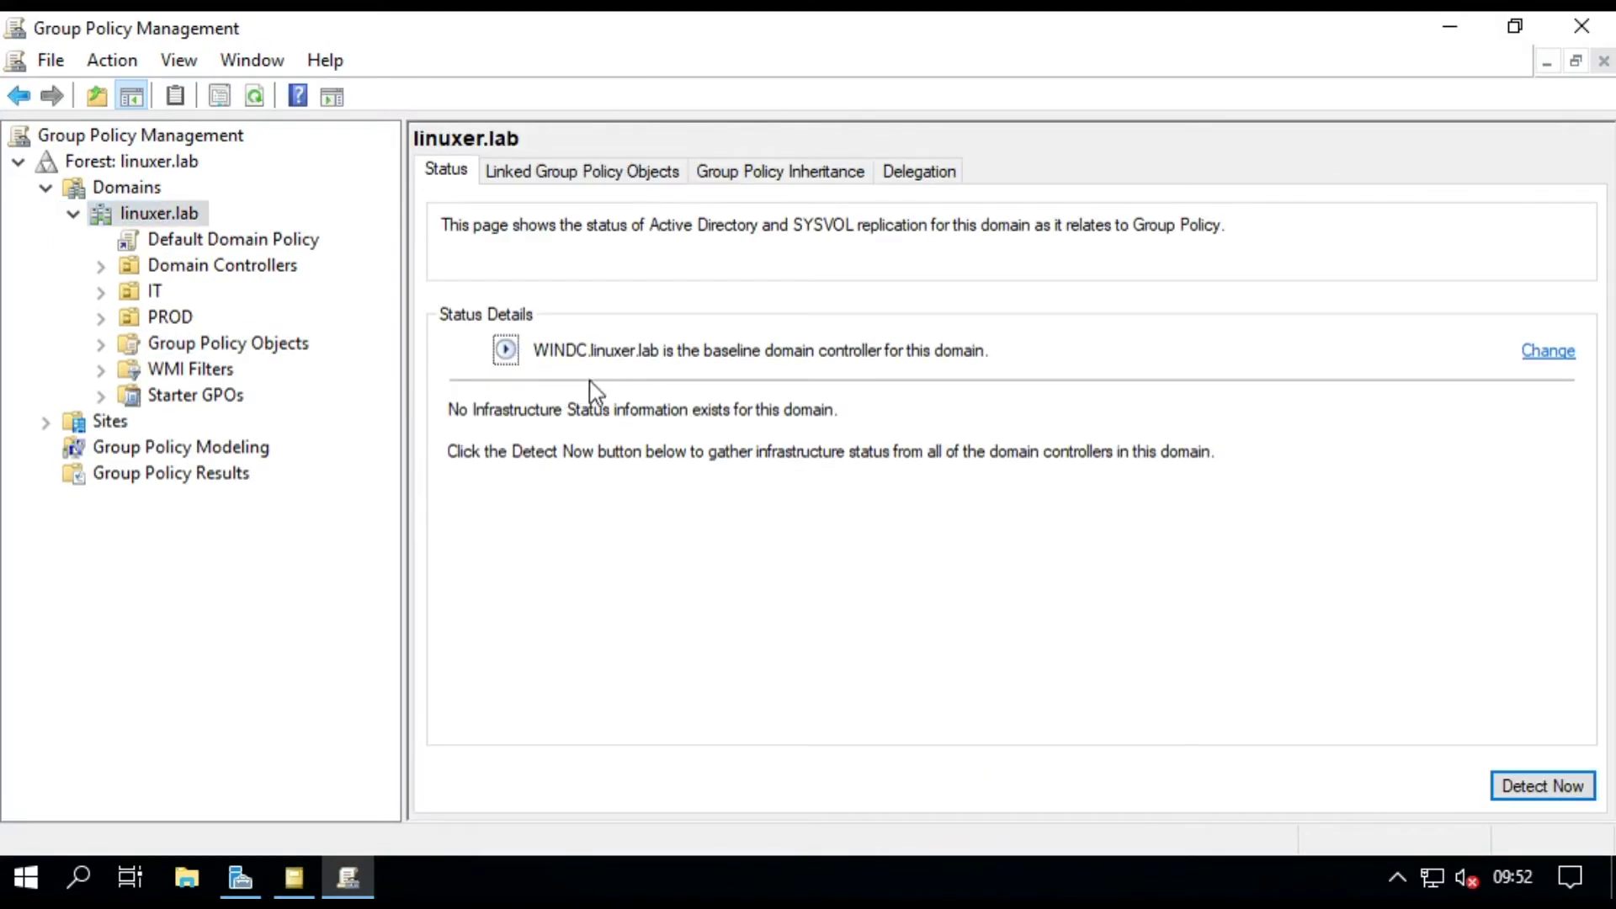
key(Down)
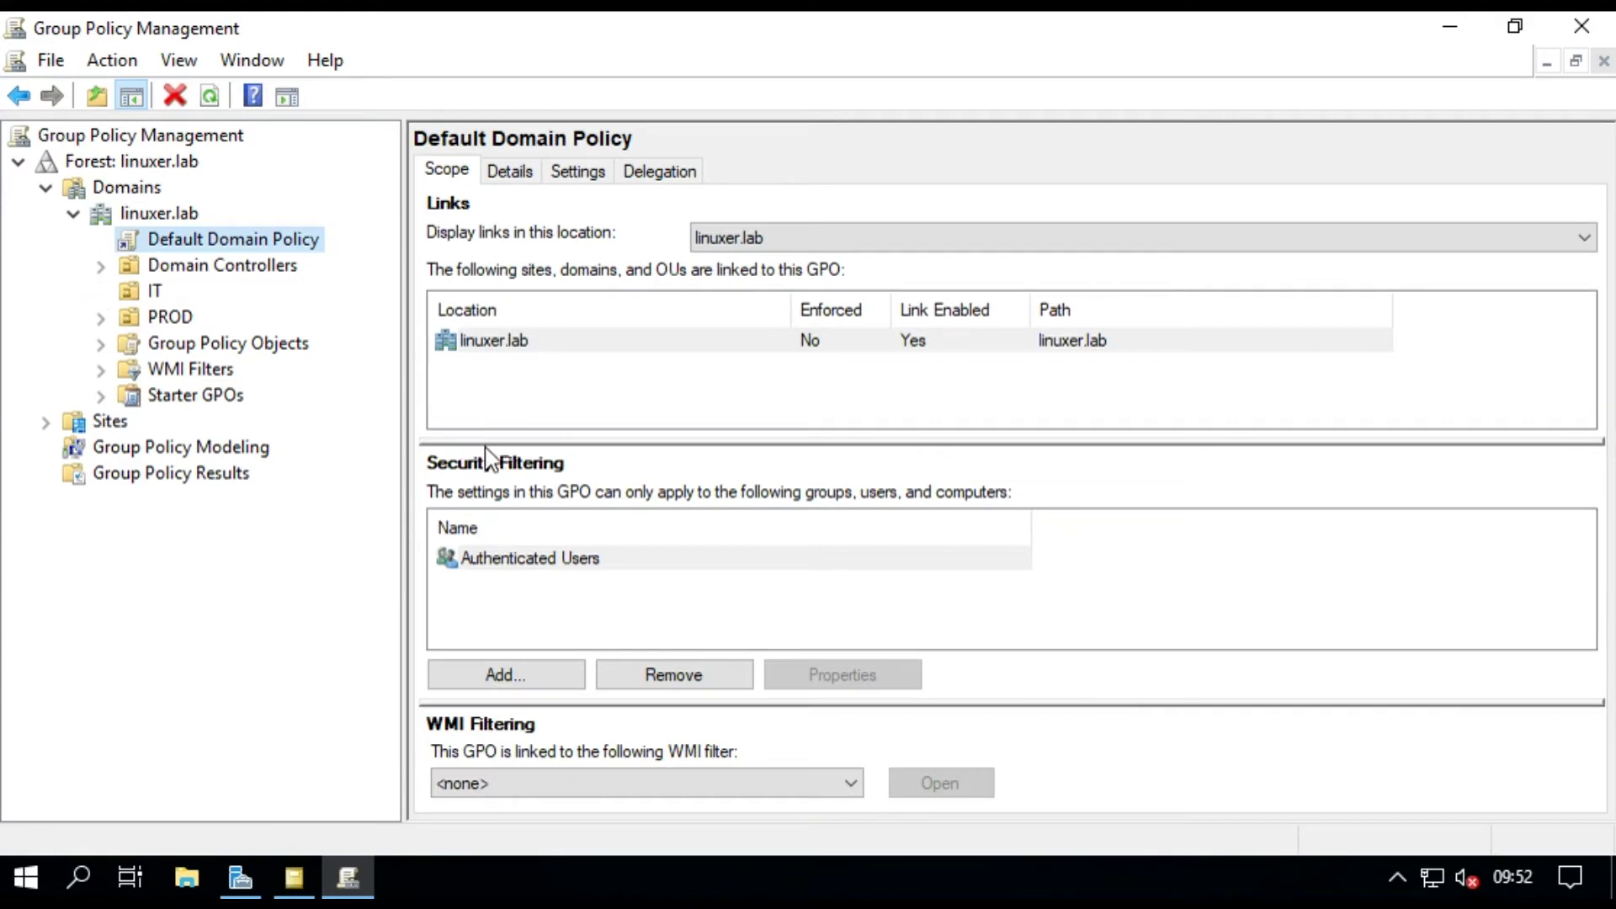
key(Down)
key(Down)
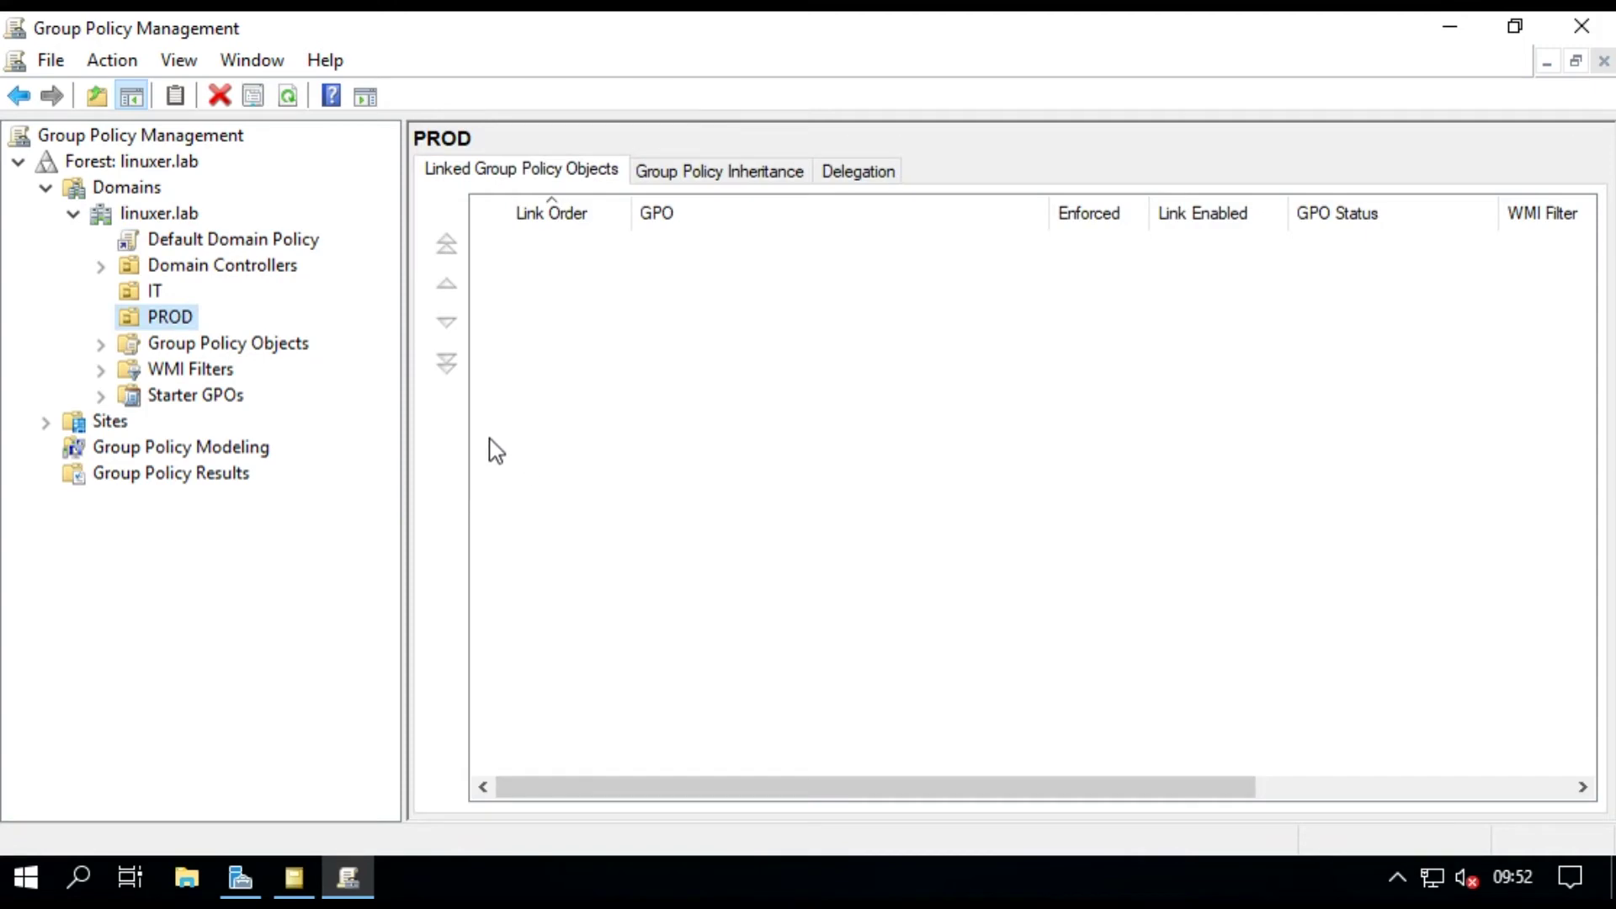
key(Up)
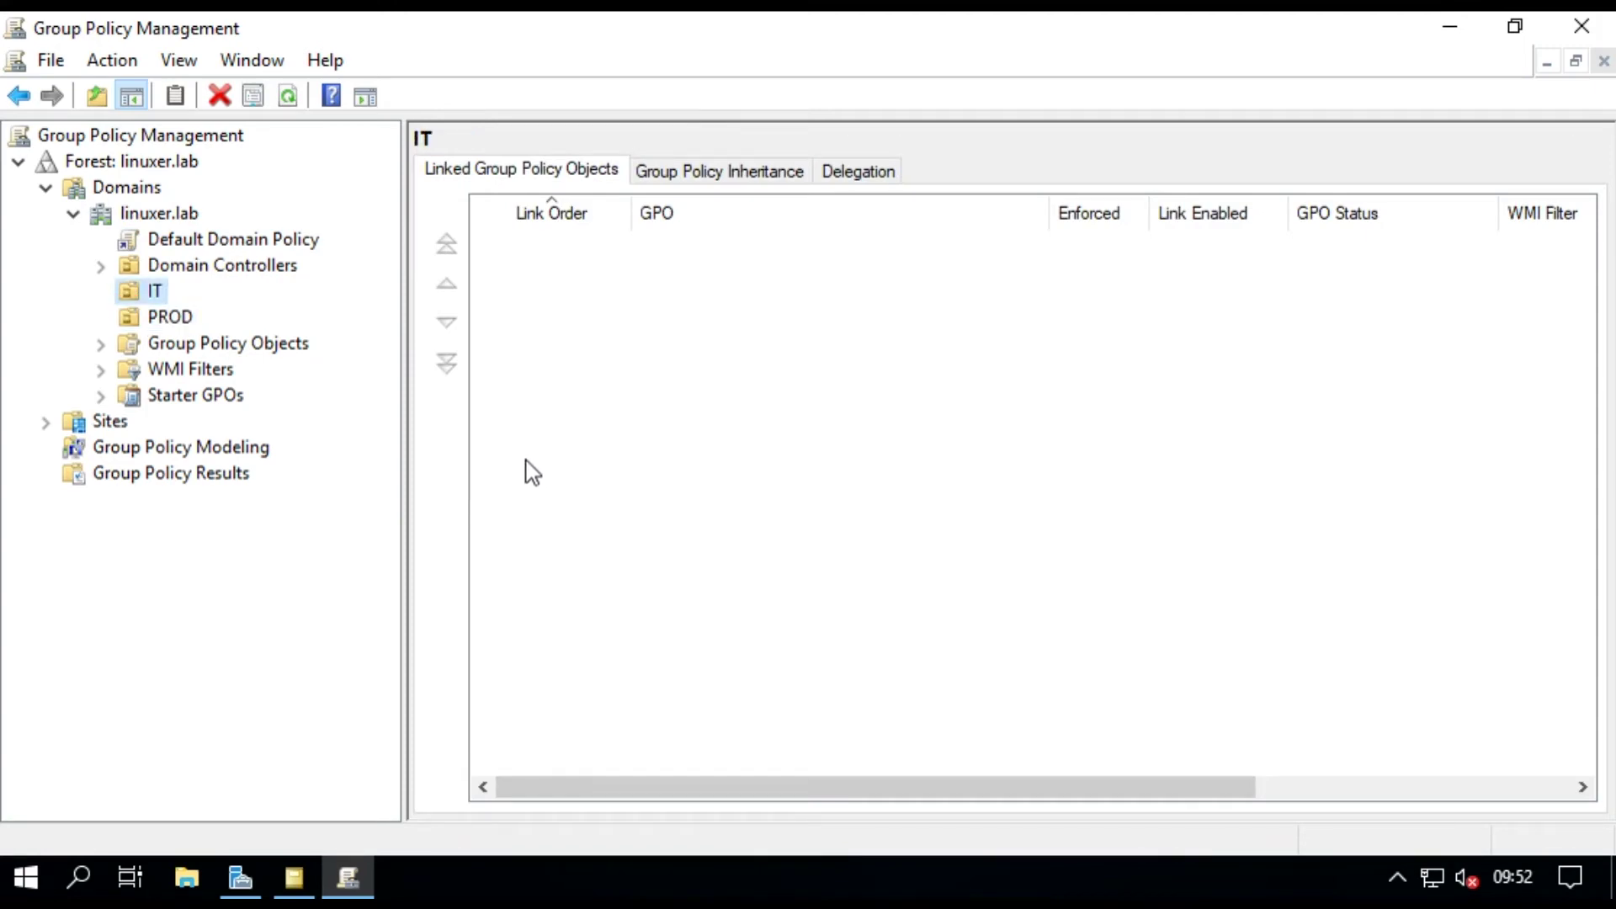
key(Down)
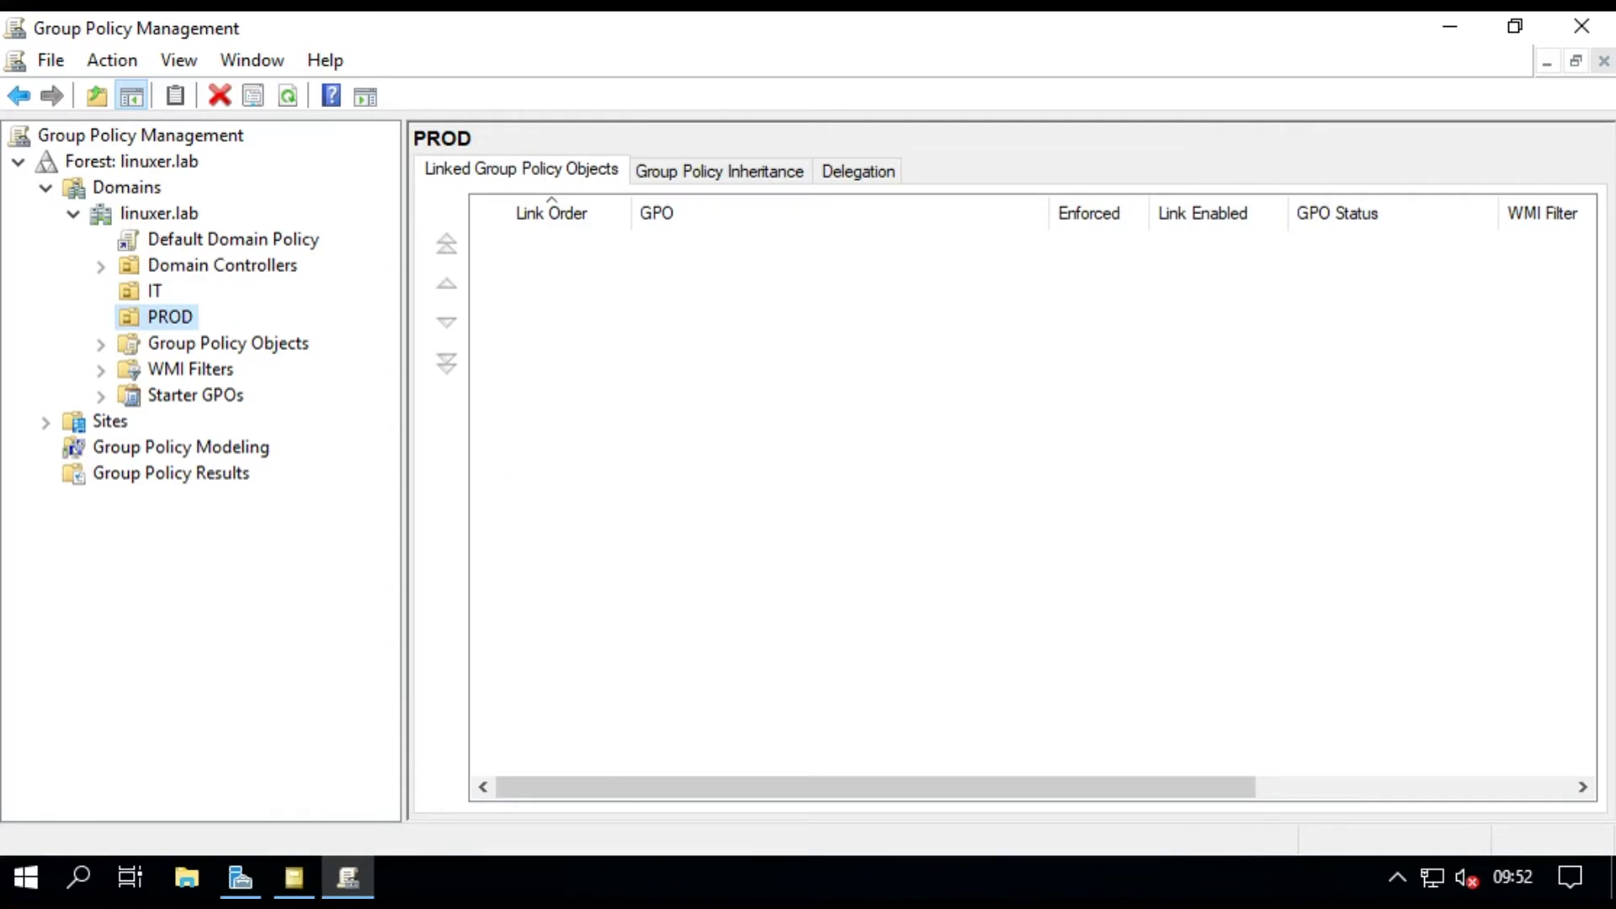
Switch to Active Directory Users and Computers and view the new-object options for linuxer.lab, including Organizational Unit
click(294, 878)
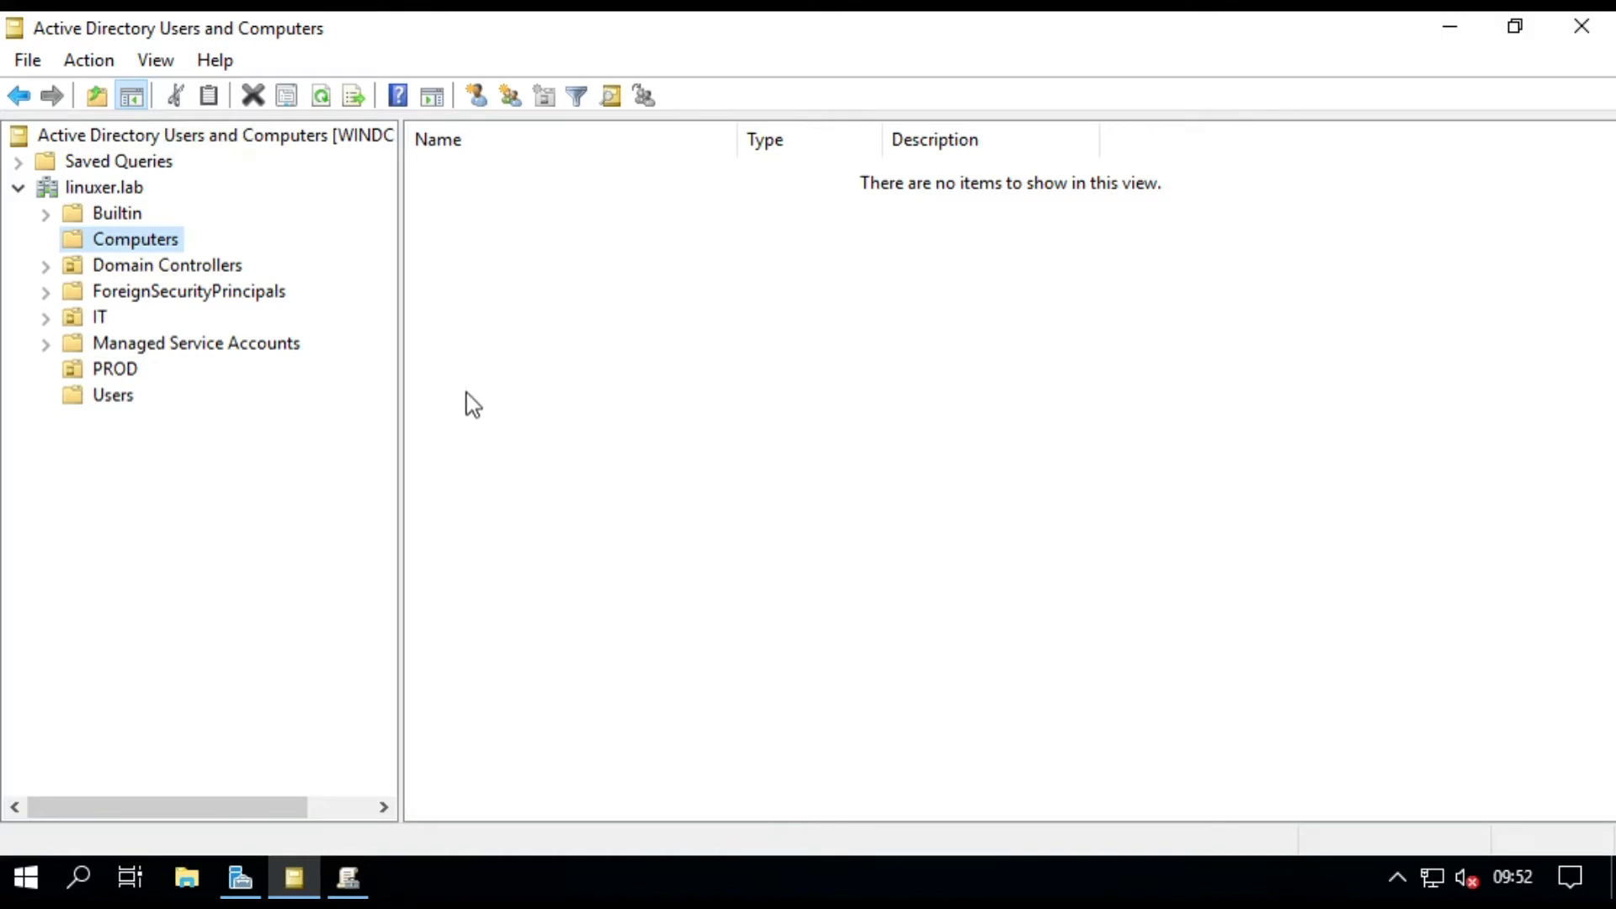
right_click(113, 192)
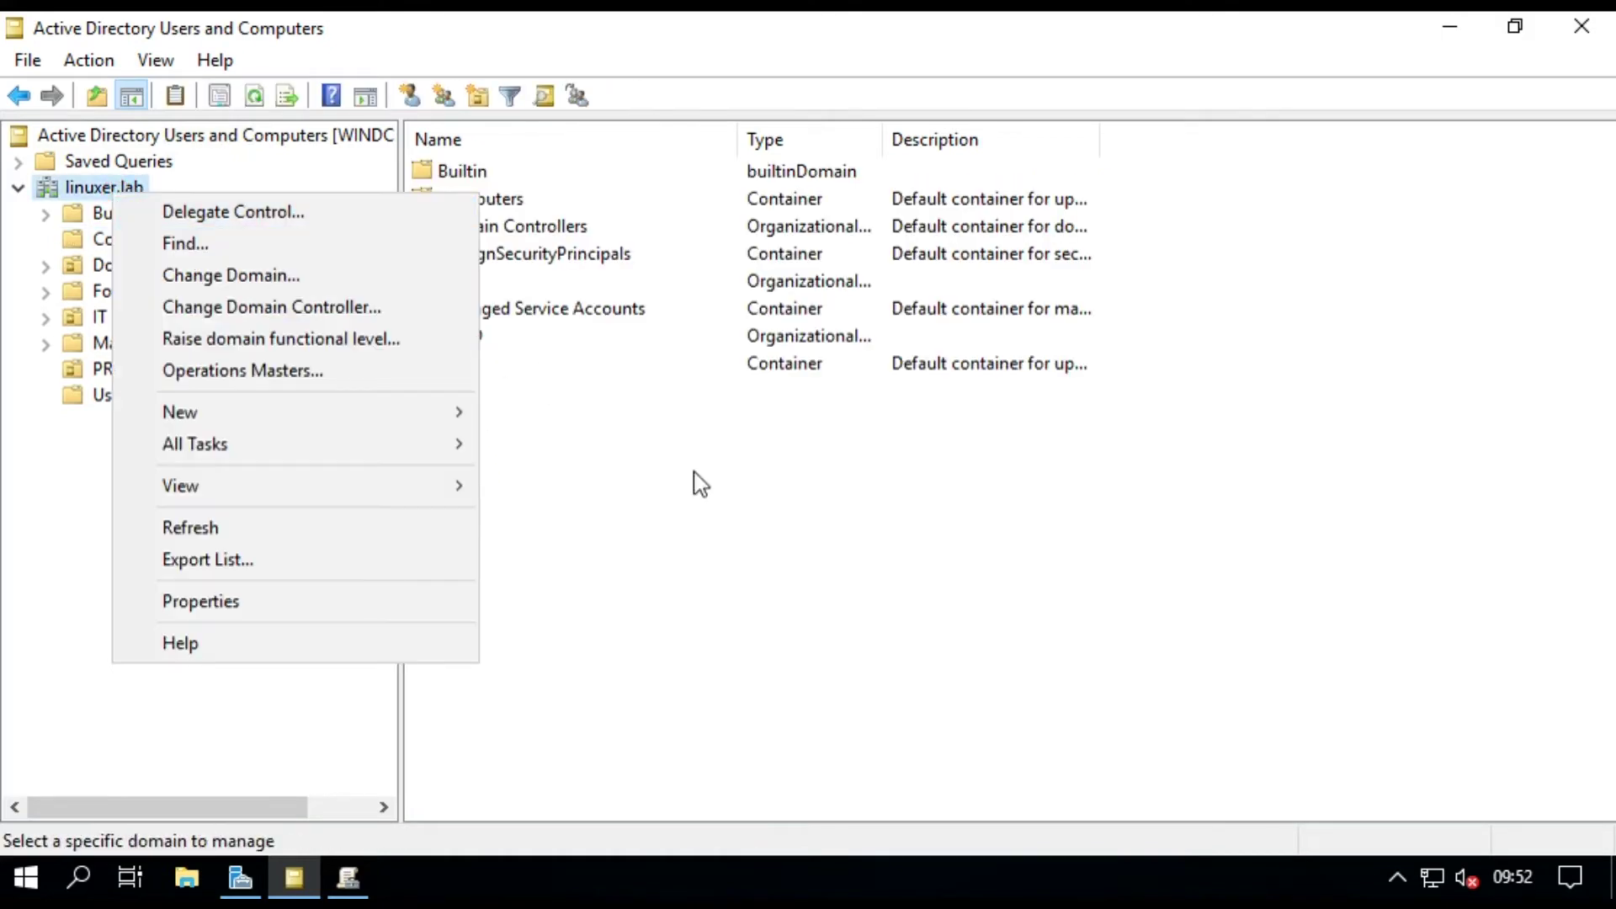
key(n)
key(Down)
key(Down)
key(Down)
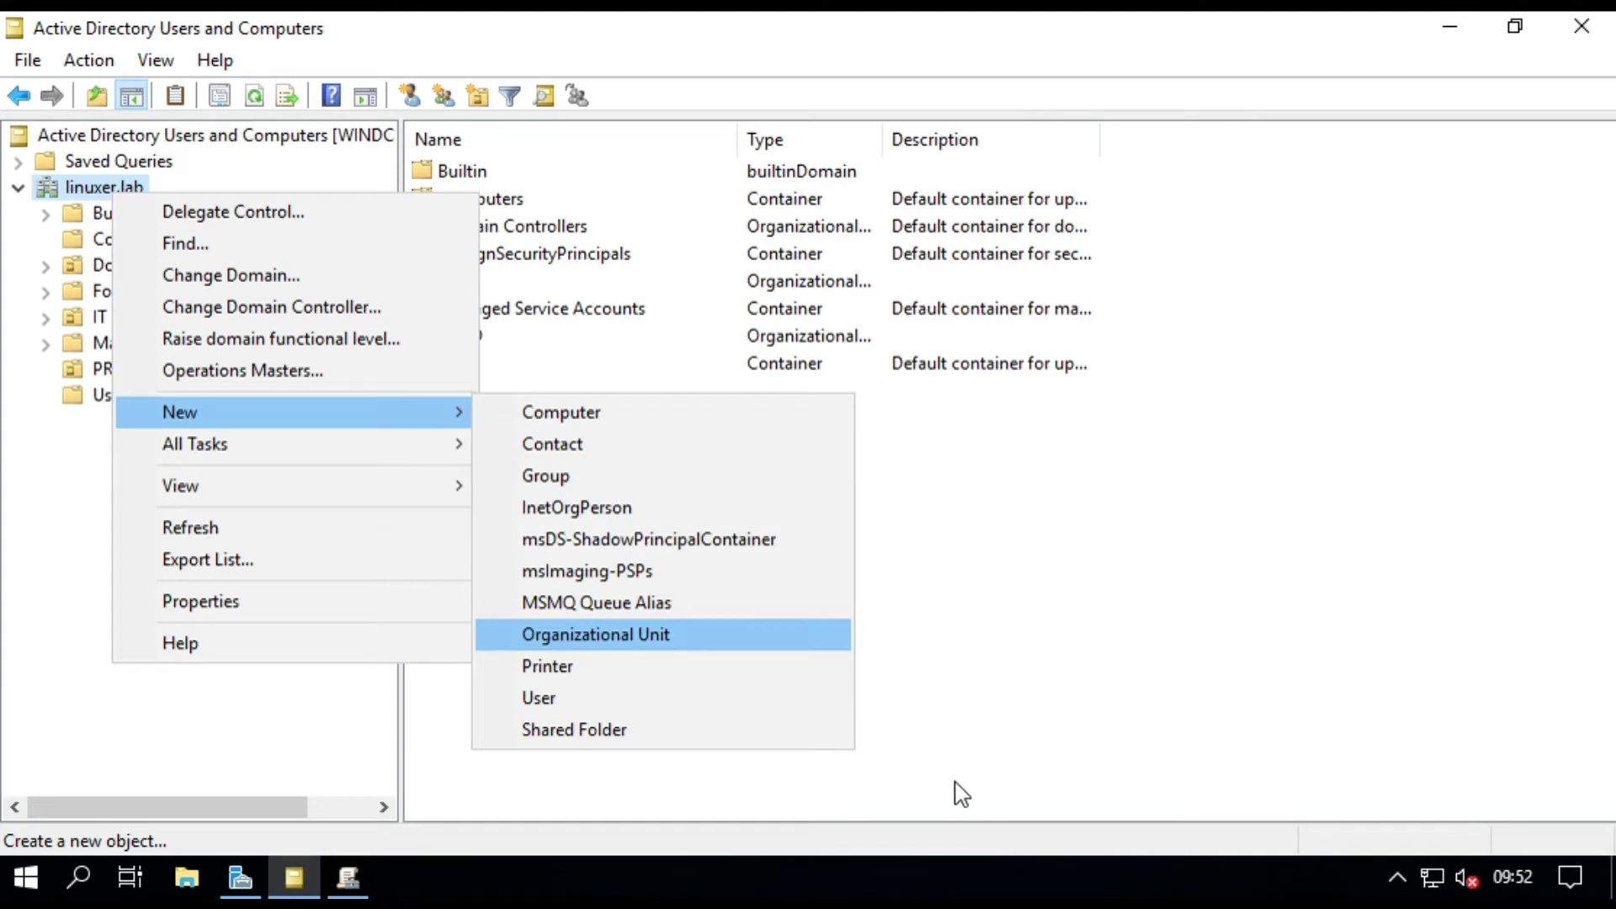
key(Up)
click(1050, 530)
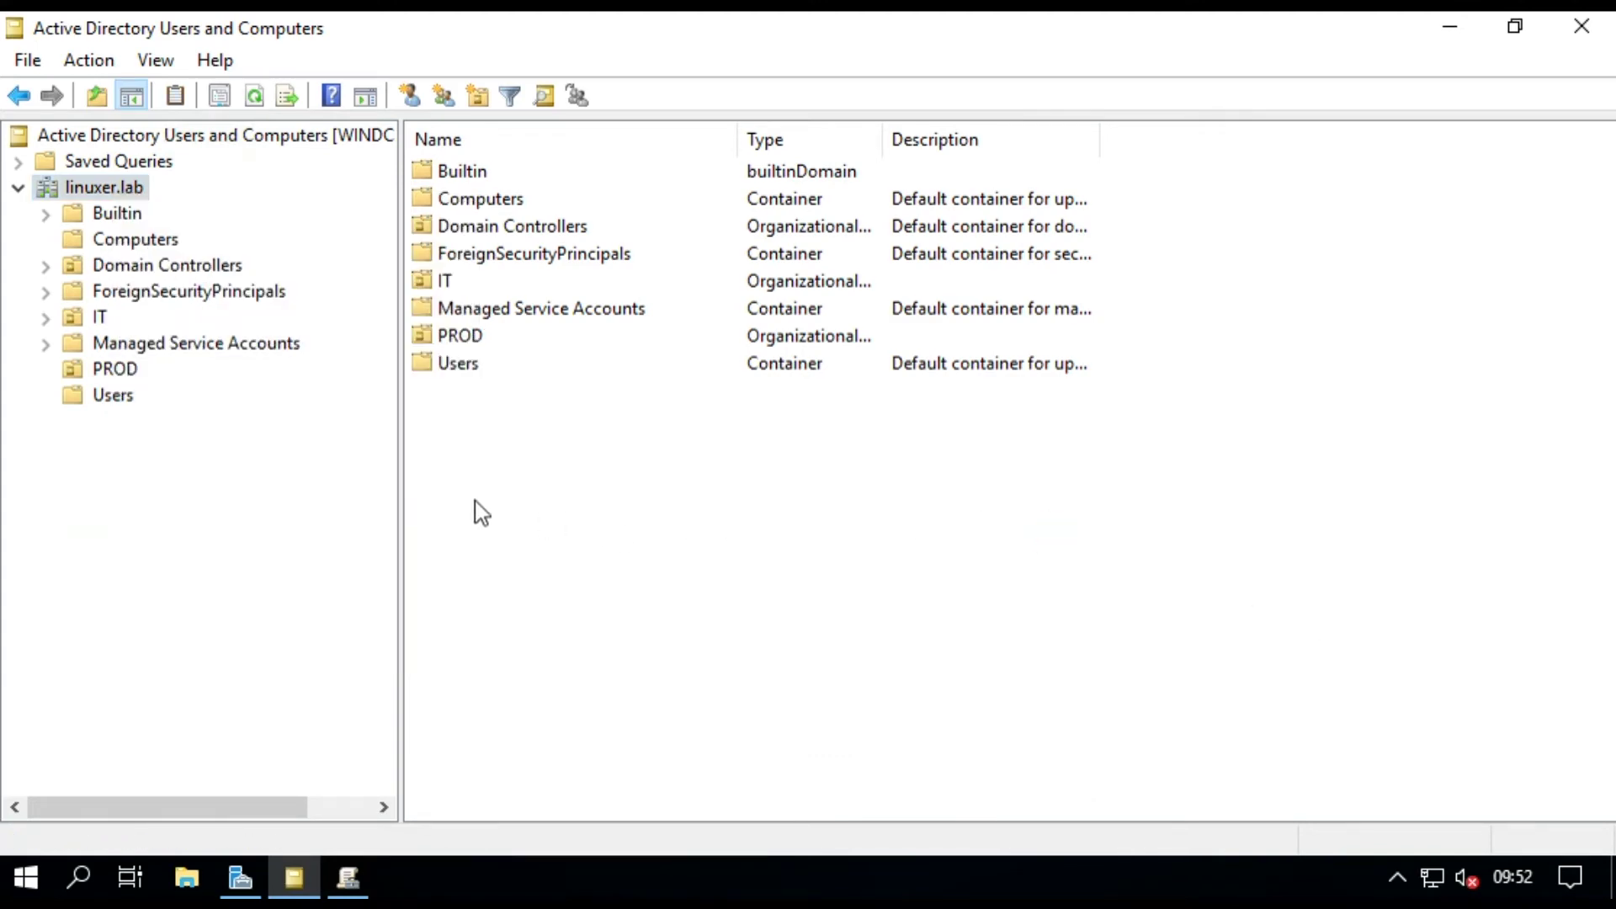
Examine the users and computers held in the IT and PROD organizational units and in the Computers container
click(92, 317)
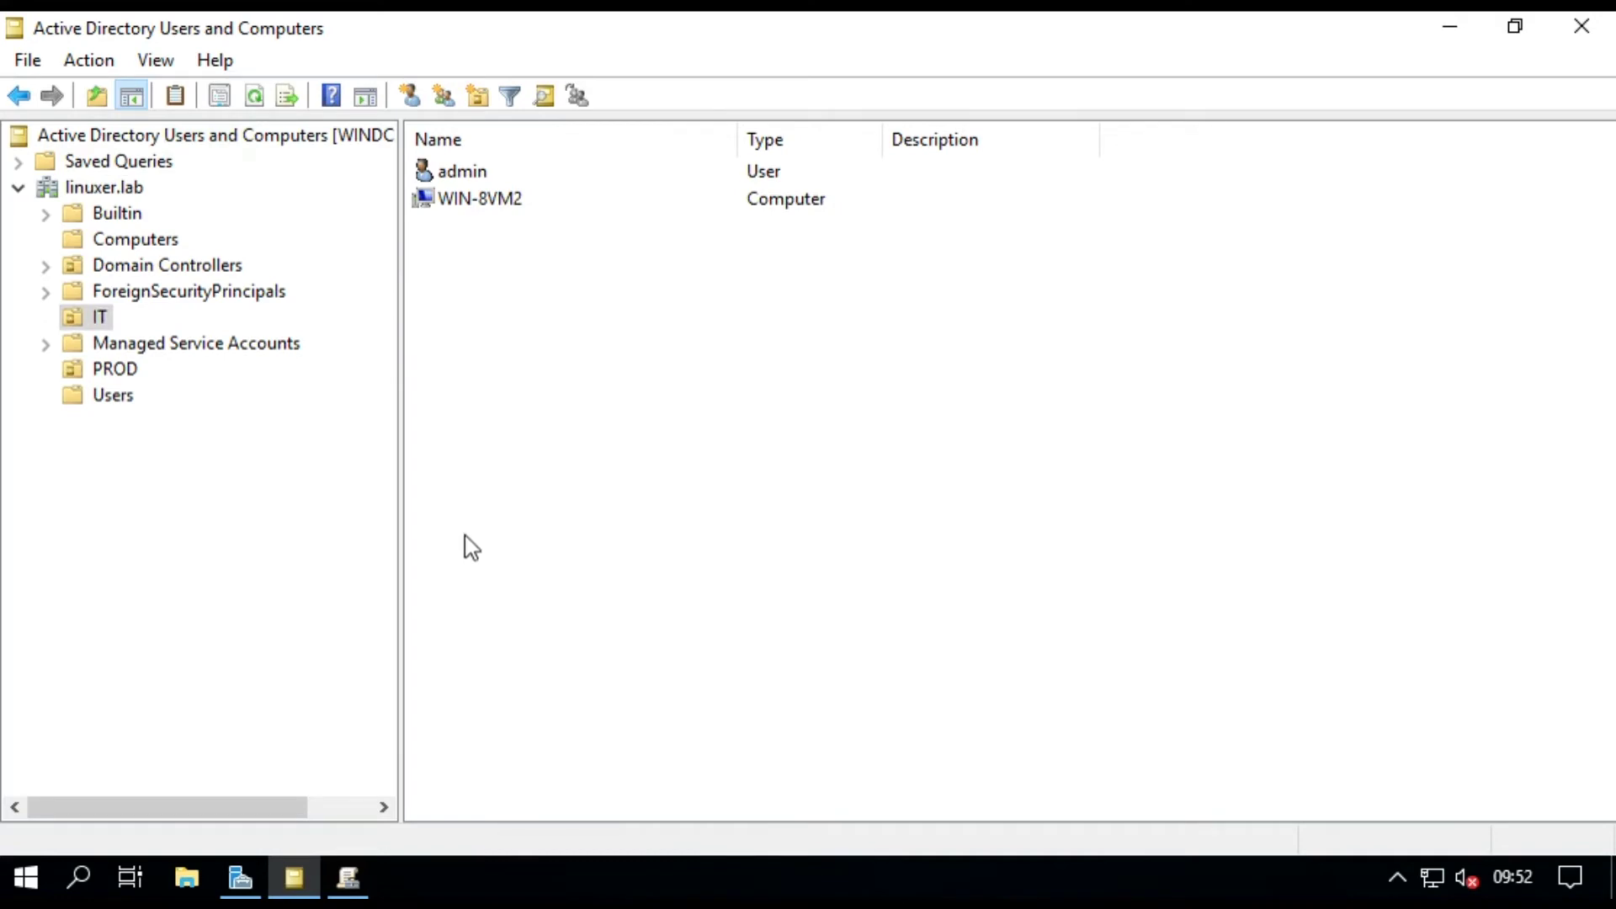
key(Down)
key(Down)
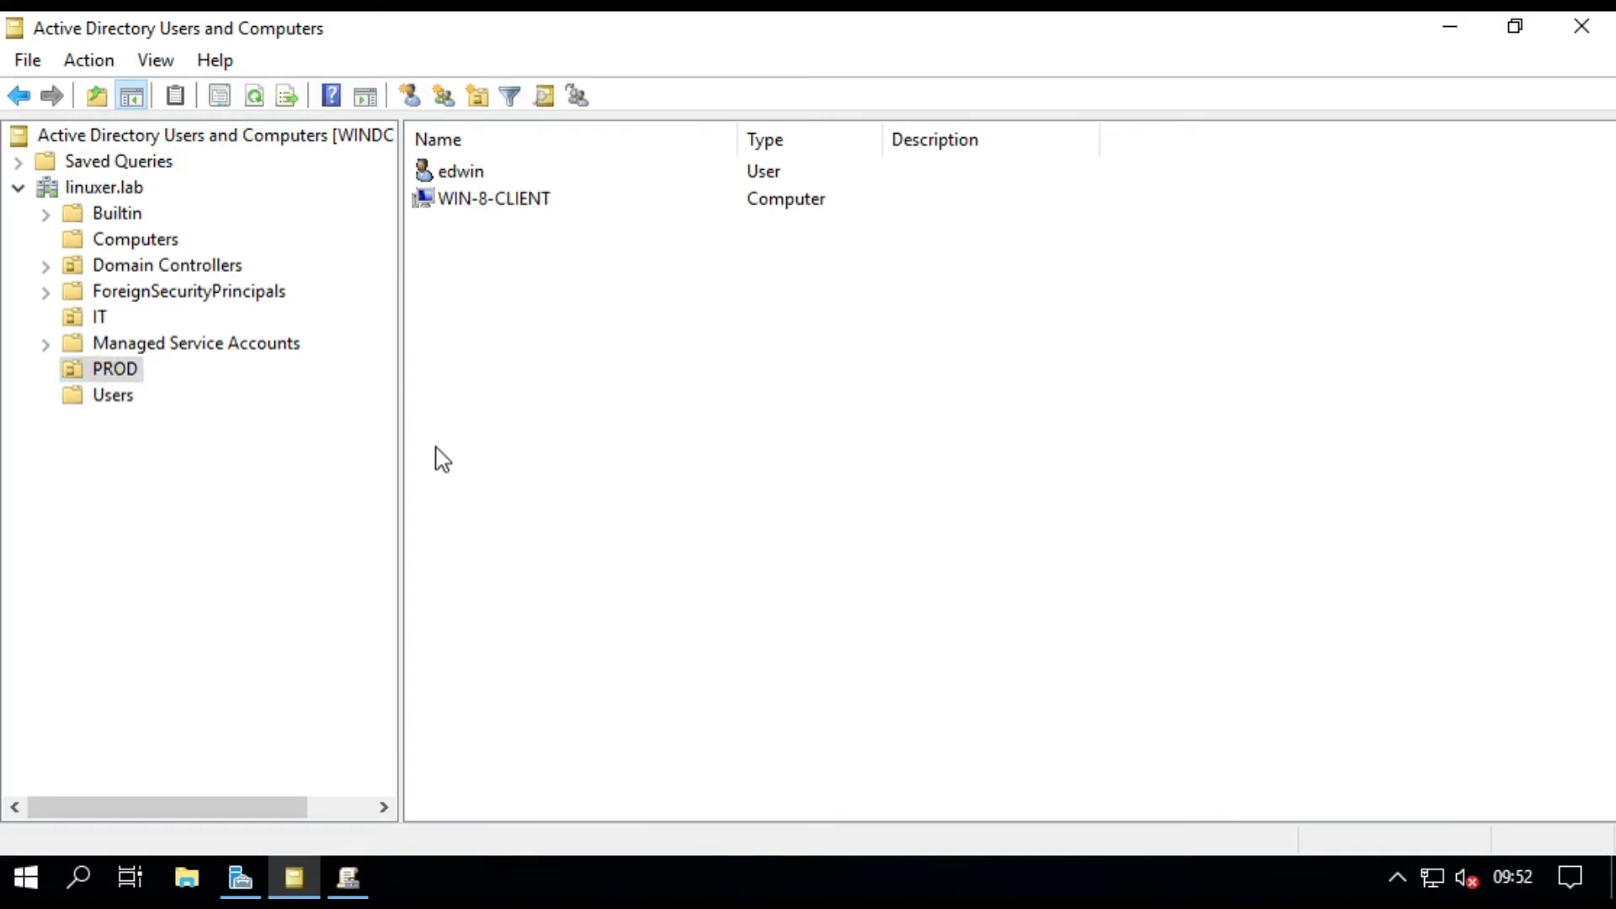
key(Tab)
key(Up)
key(Up)
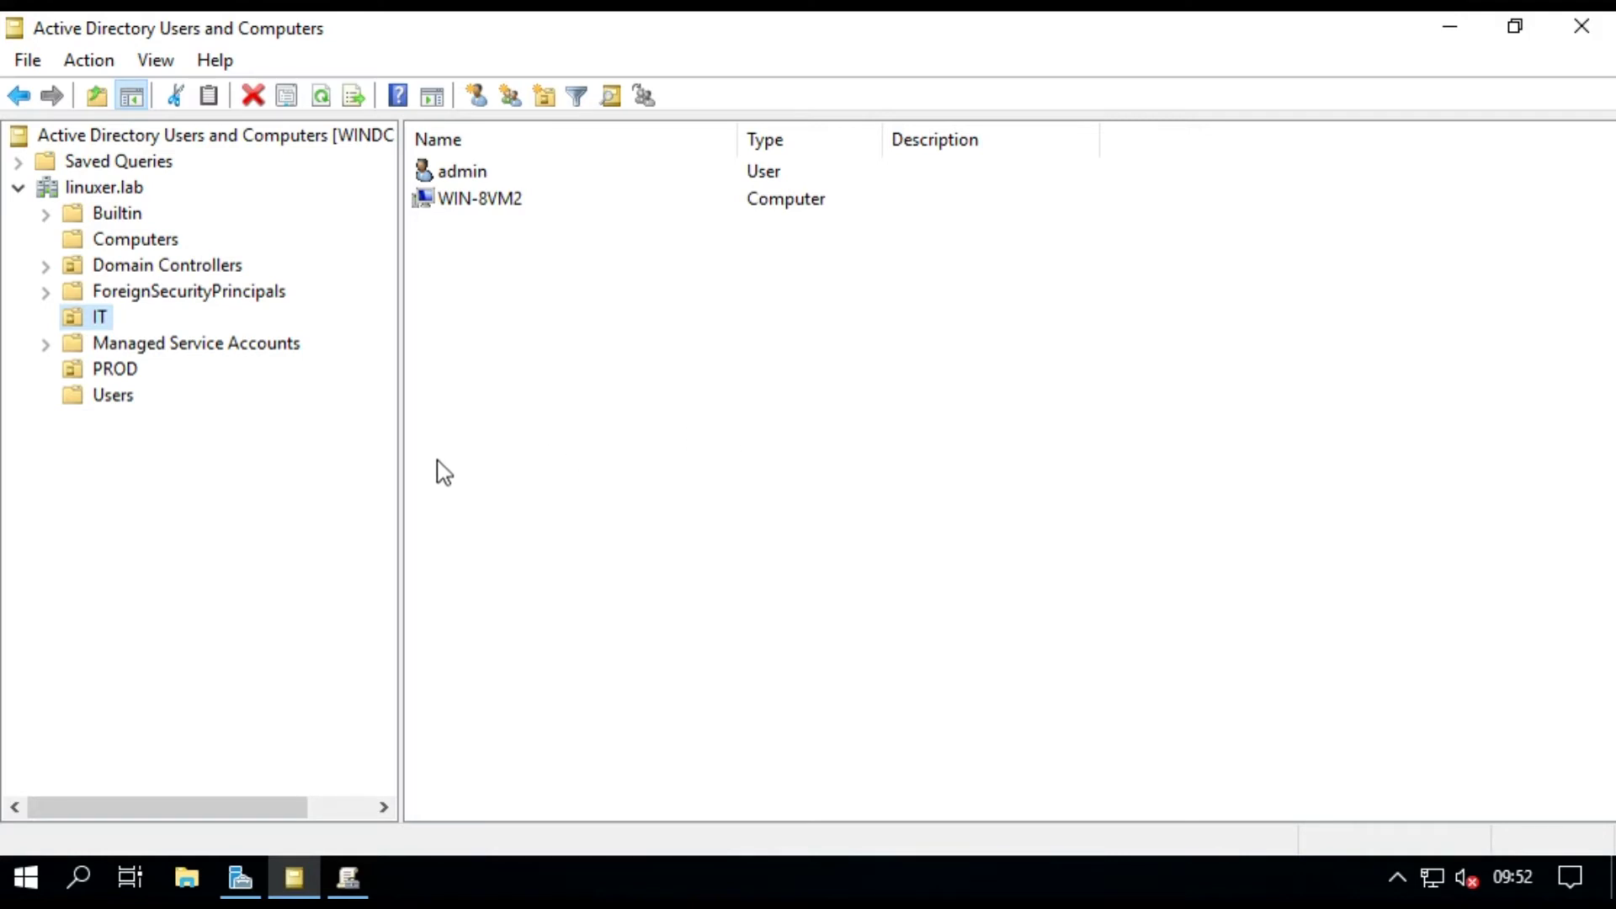
key(Up)
key(Up)
key(Up)
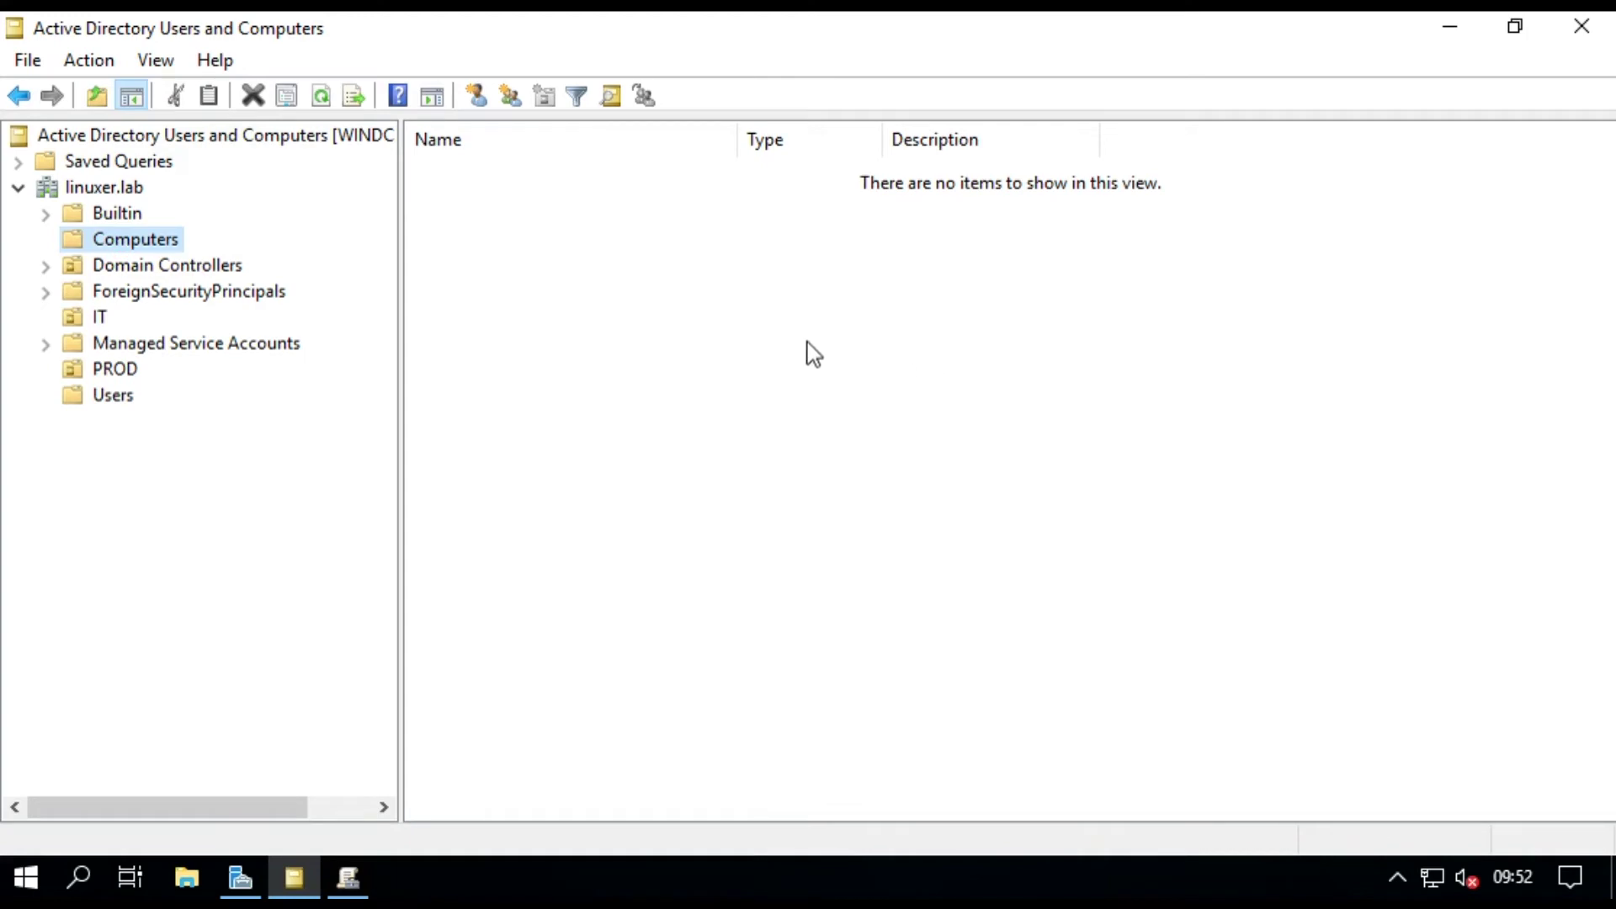
Inspect the IT organizational unit and select its WIN-8VM2 computer object
drag(836, 342, 465, 469)
key(Tab)
key(Down)
key(Down)
key(Down)
key(Tab)
key(Down)
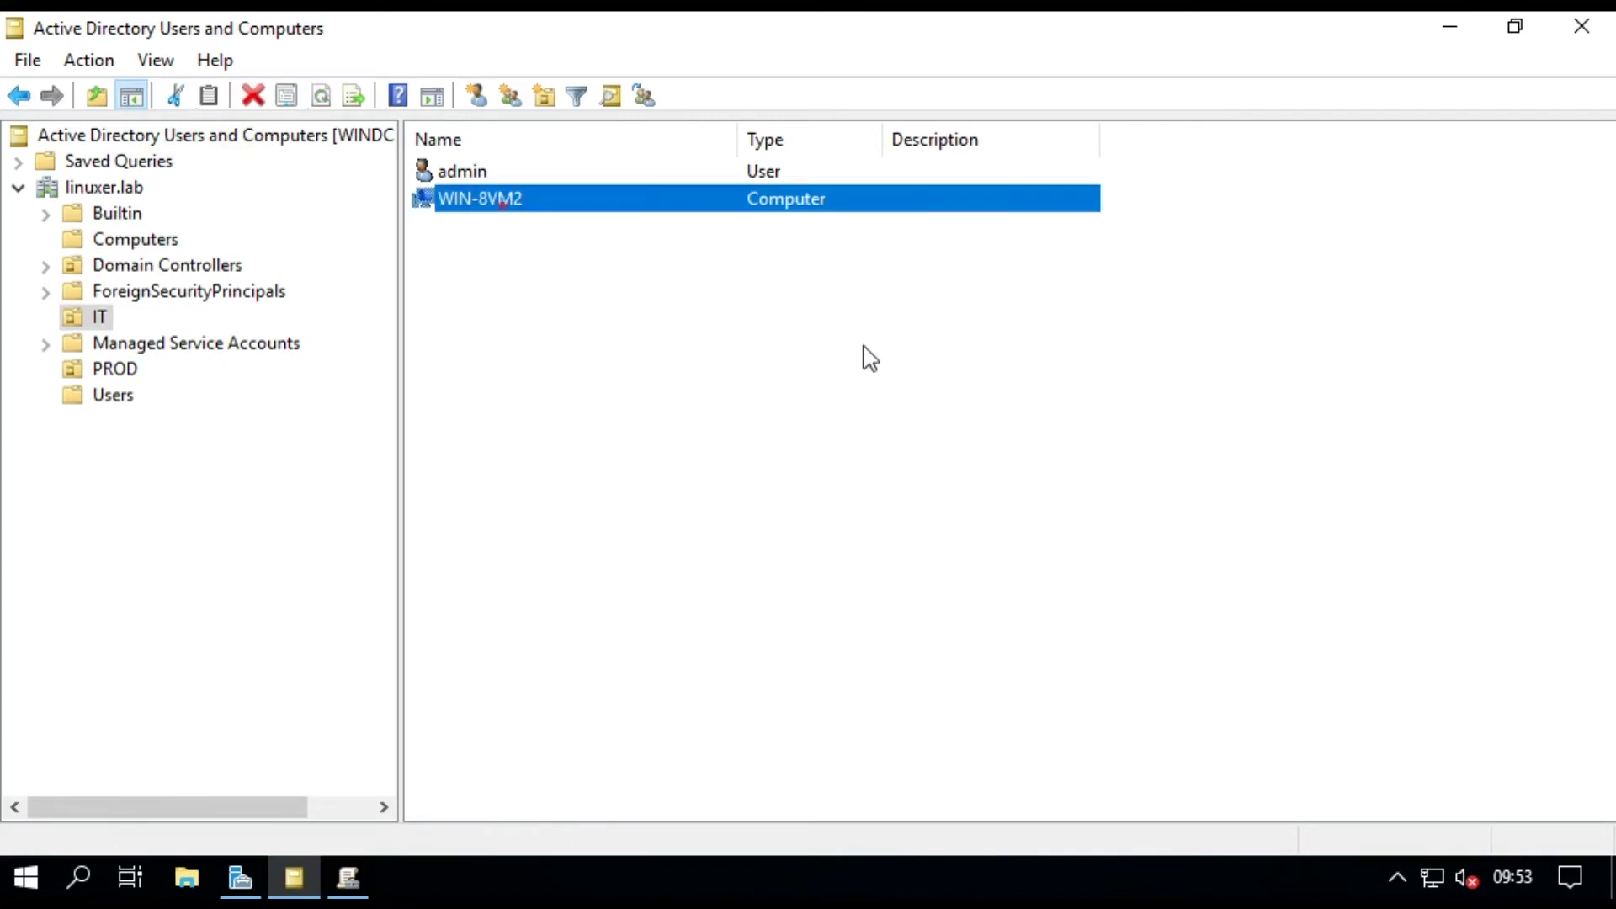
Review the built-in accounts and security groups in the Users container
key(Tab)
key(Down)
key(Down)
key(Down)
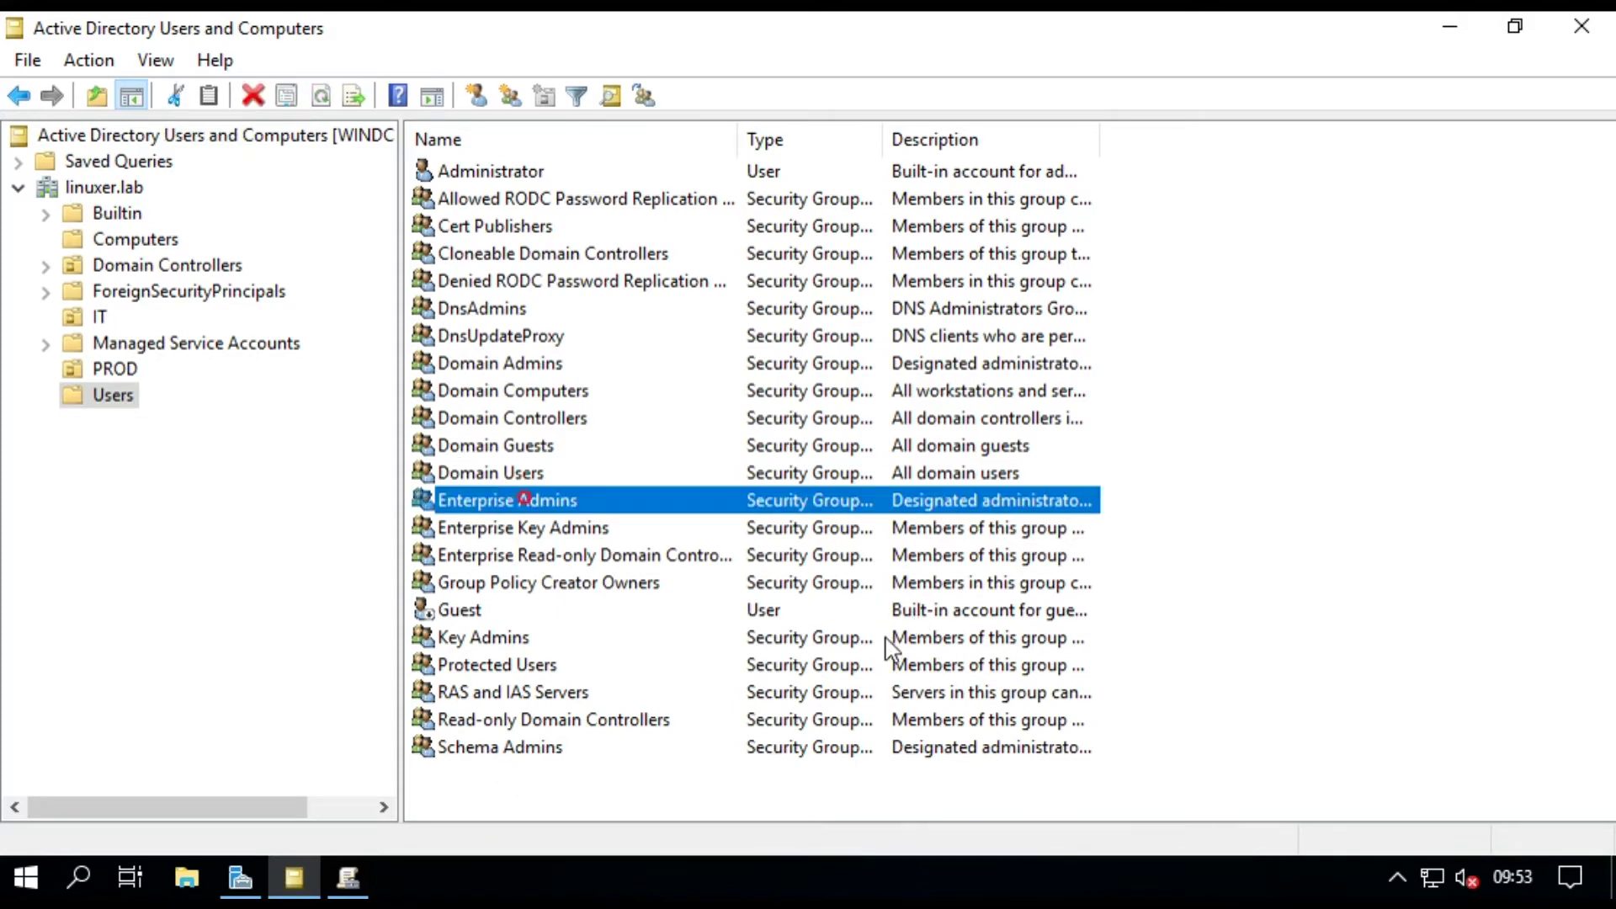
drag(471, 469, 903, 633)
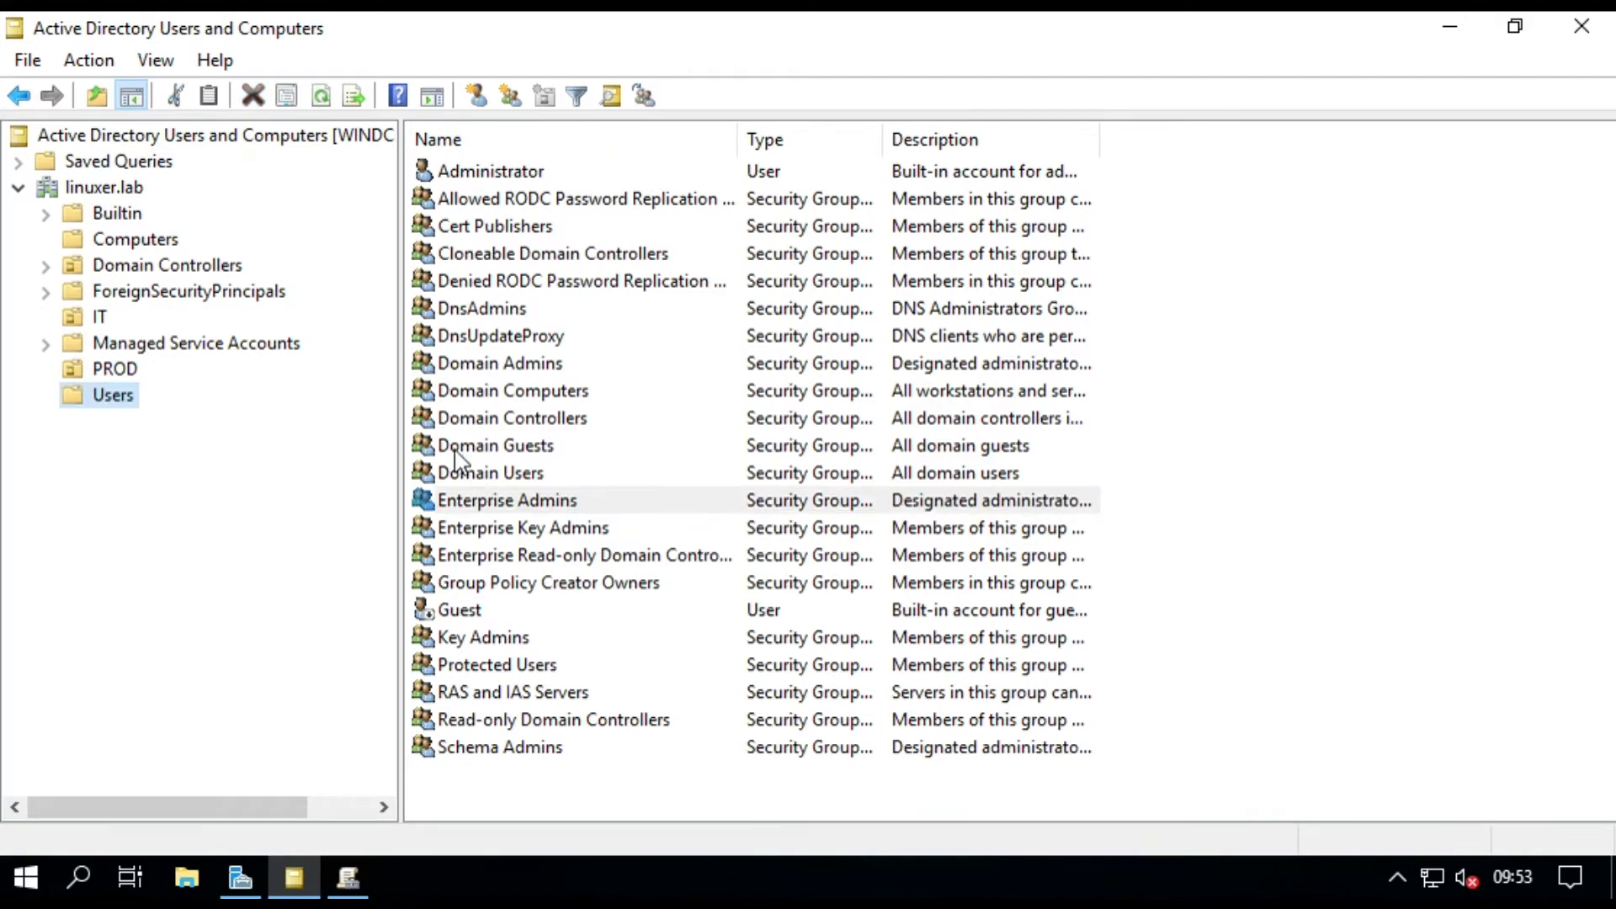
Switch to Group Policy Management and review the GPO commands available for the IT organizational unit
click(347, 878)
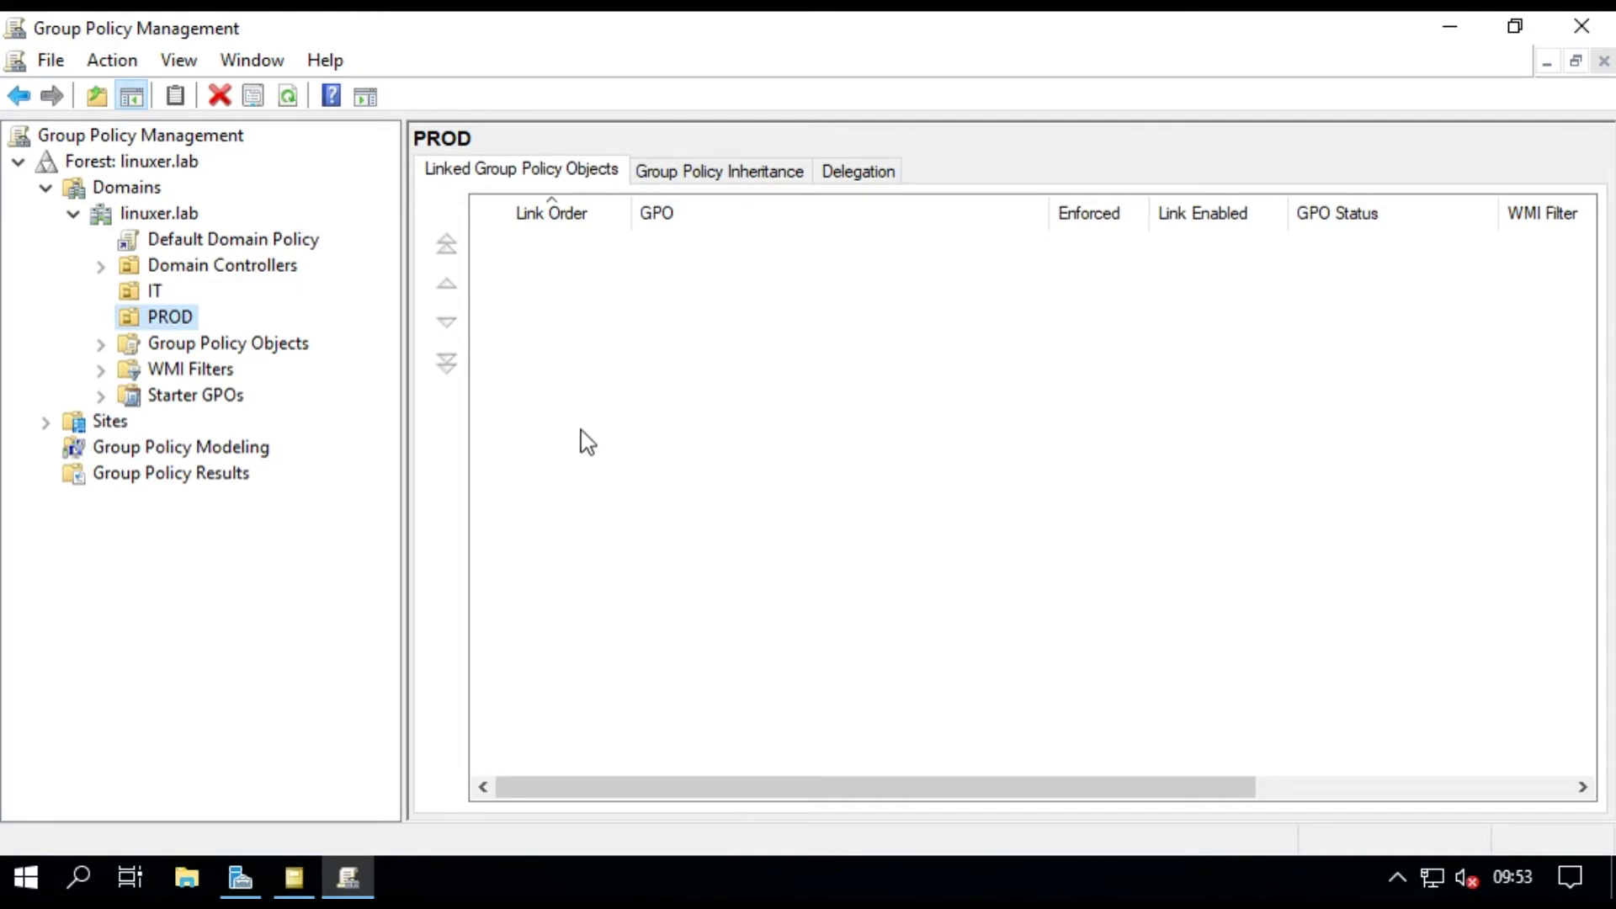
key(Up)
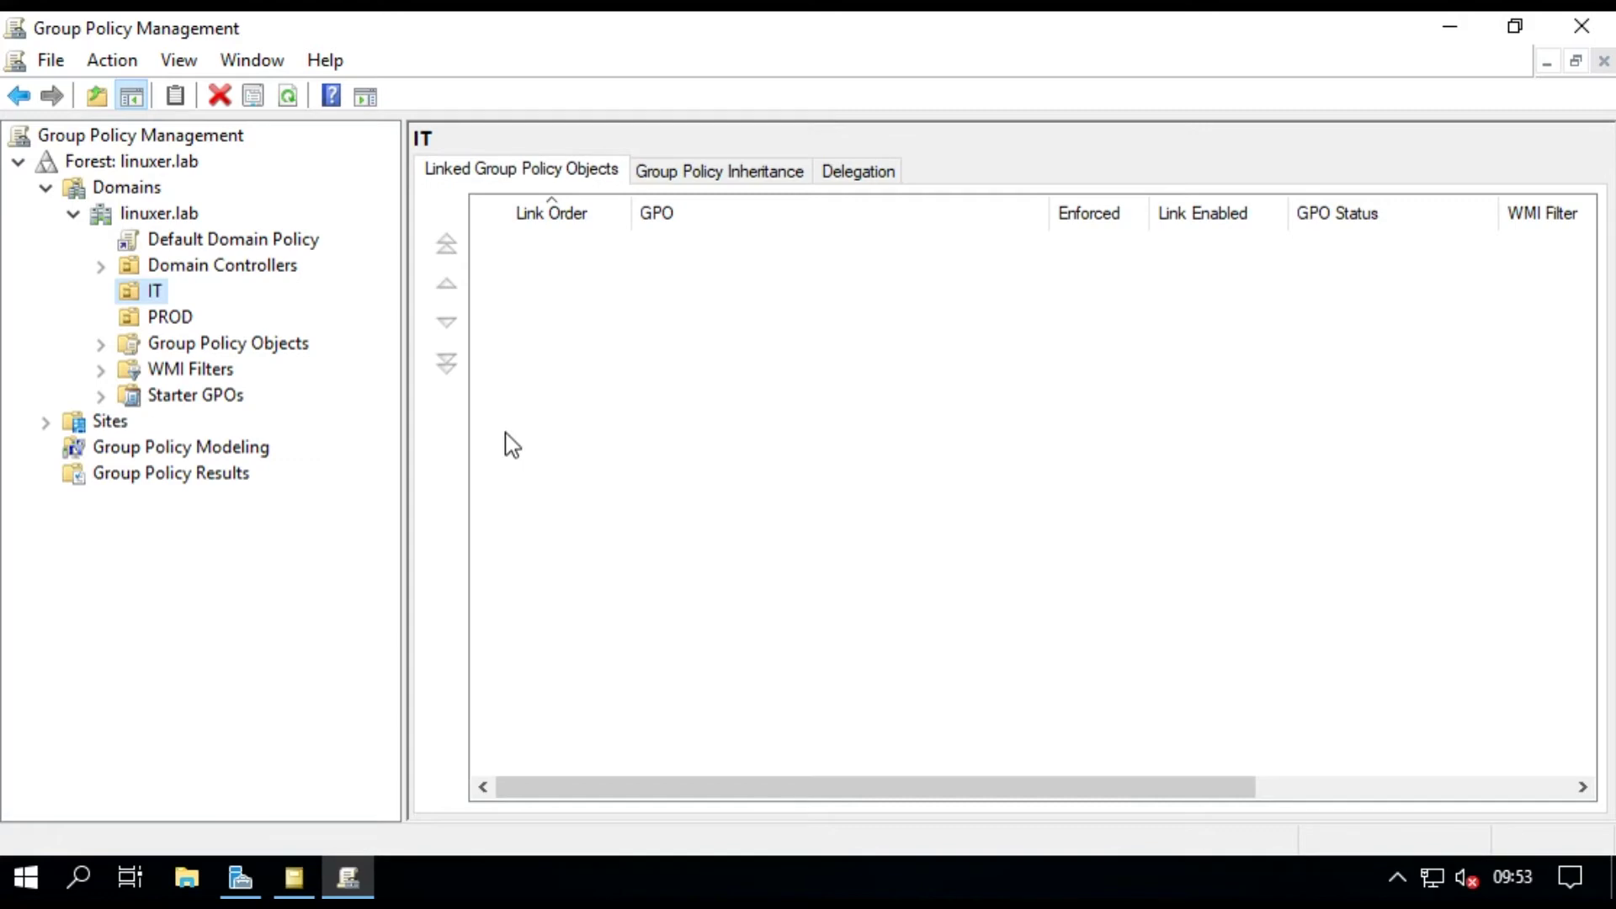
key(shift+F10)
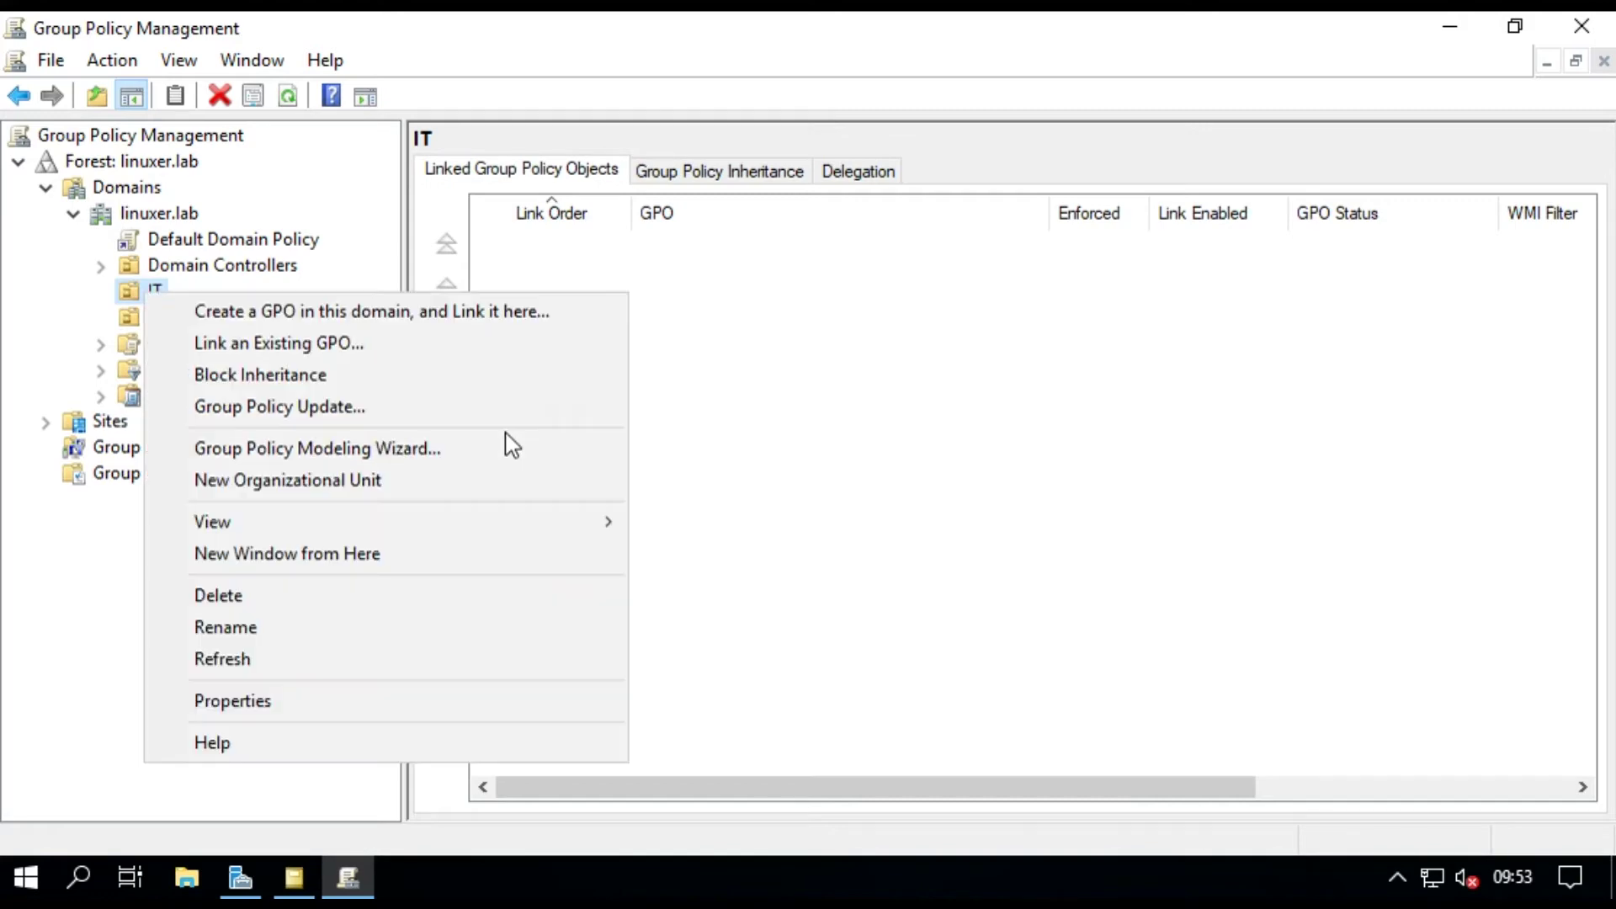
key(Down)
key(Down)
key(Down)
key(Down)
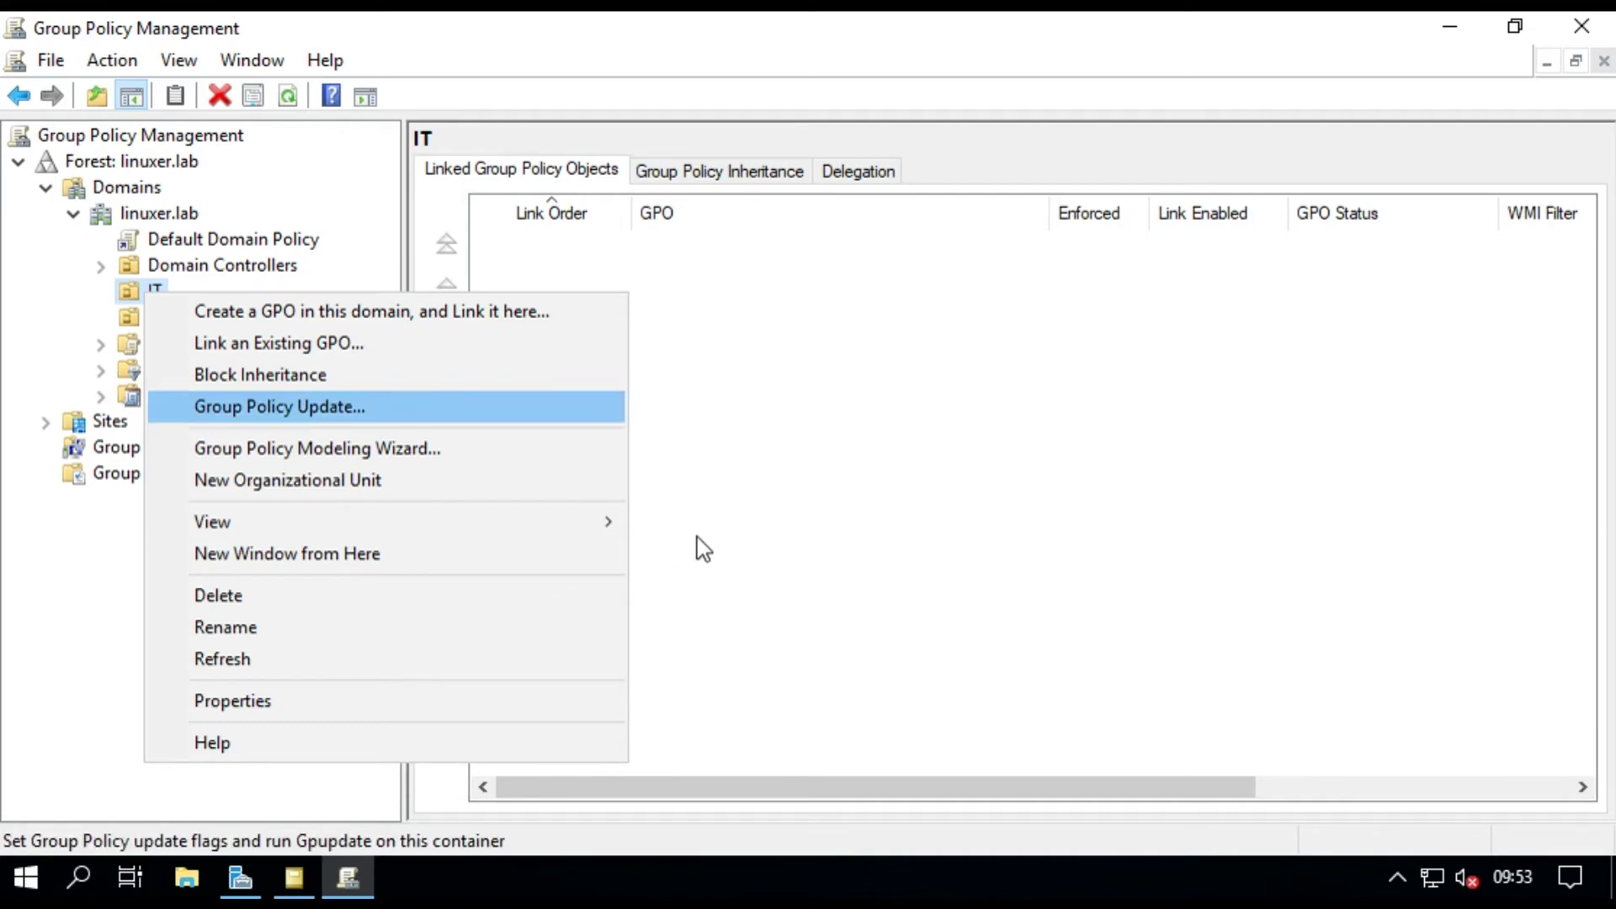
key(Escape)
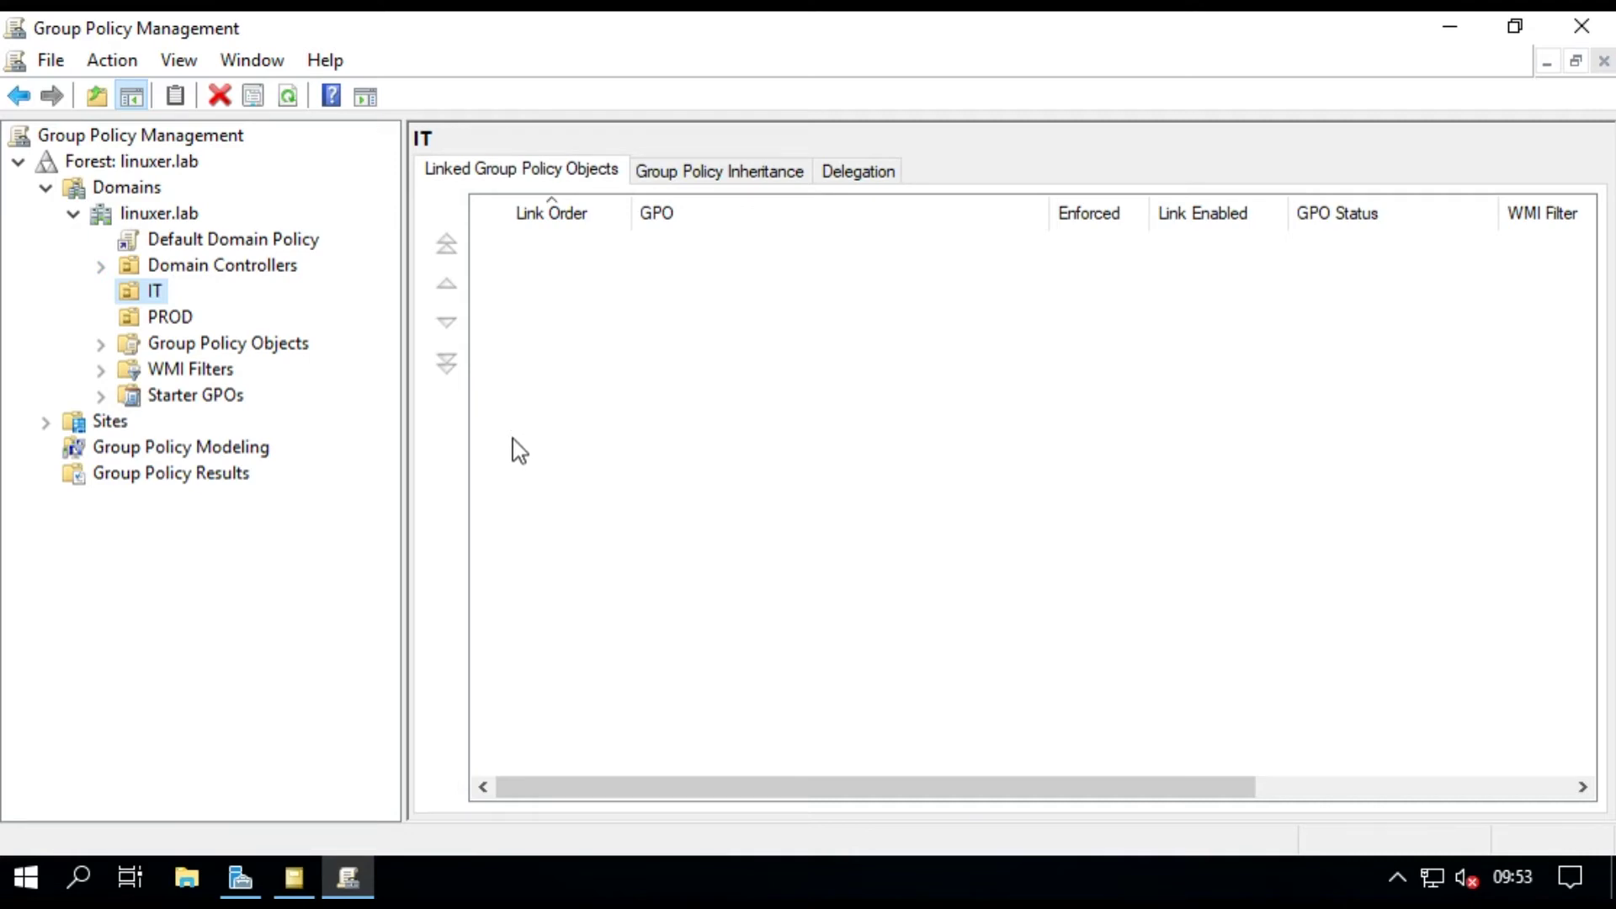
Review the GPO commands for the IT organizational unit, select PROD, and check the Users container in Active Directory Users and Computers
key(shift+F10)
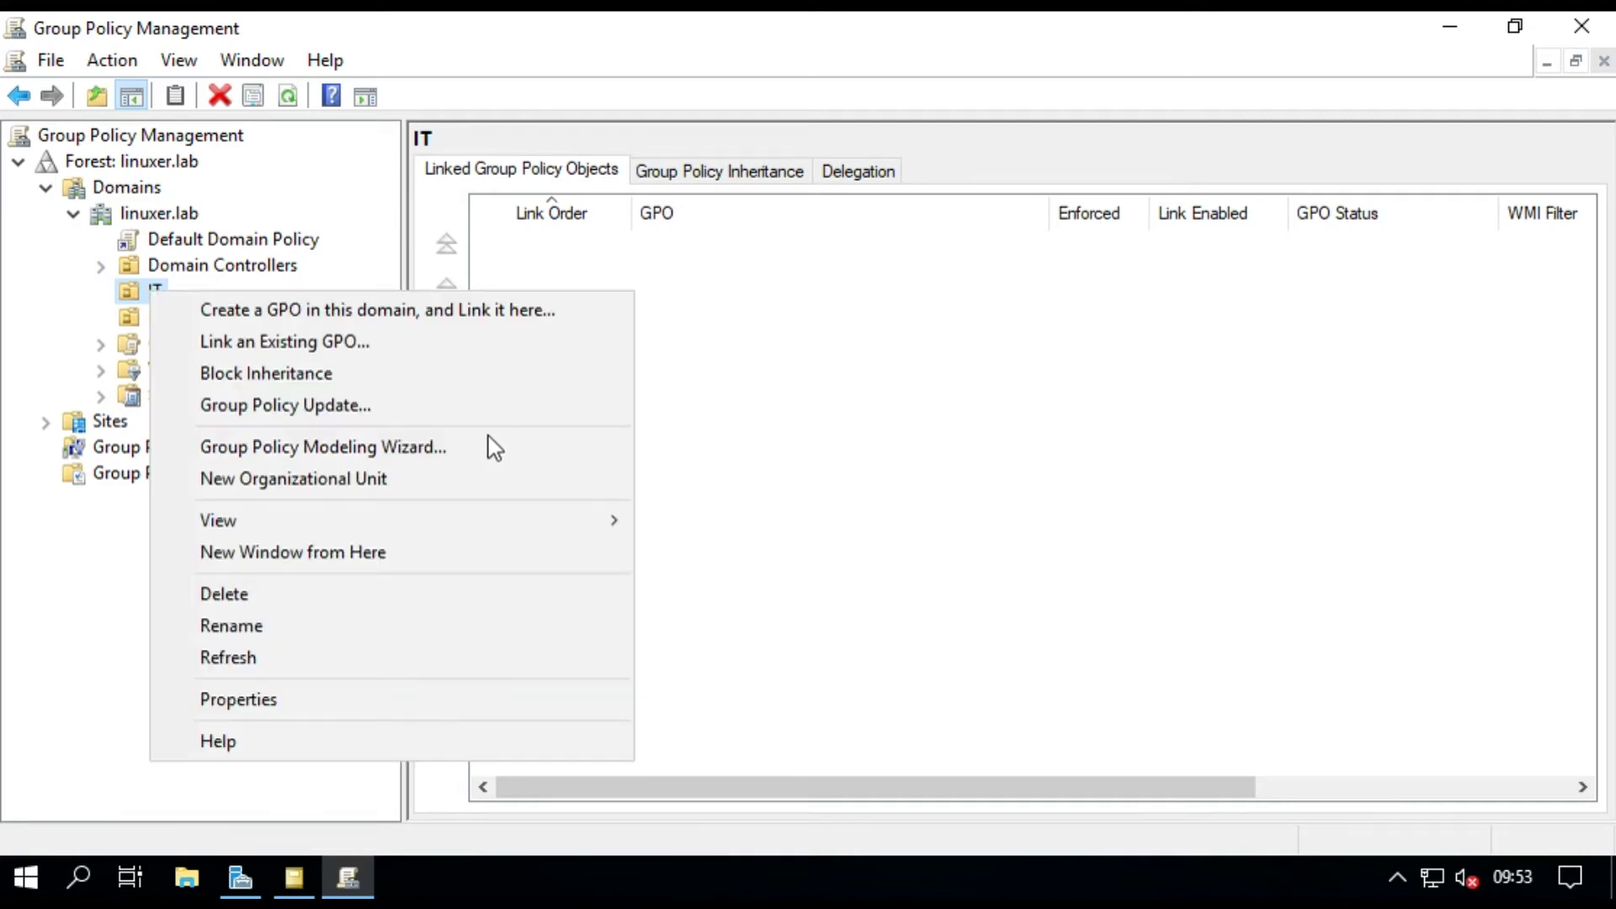
right_click(128, 295)
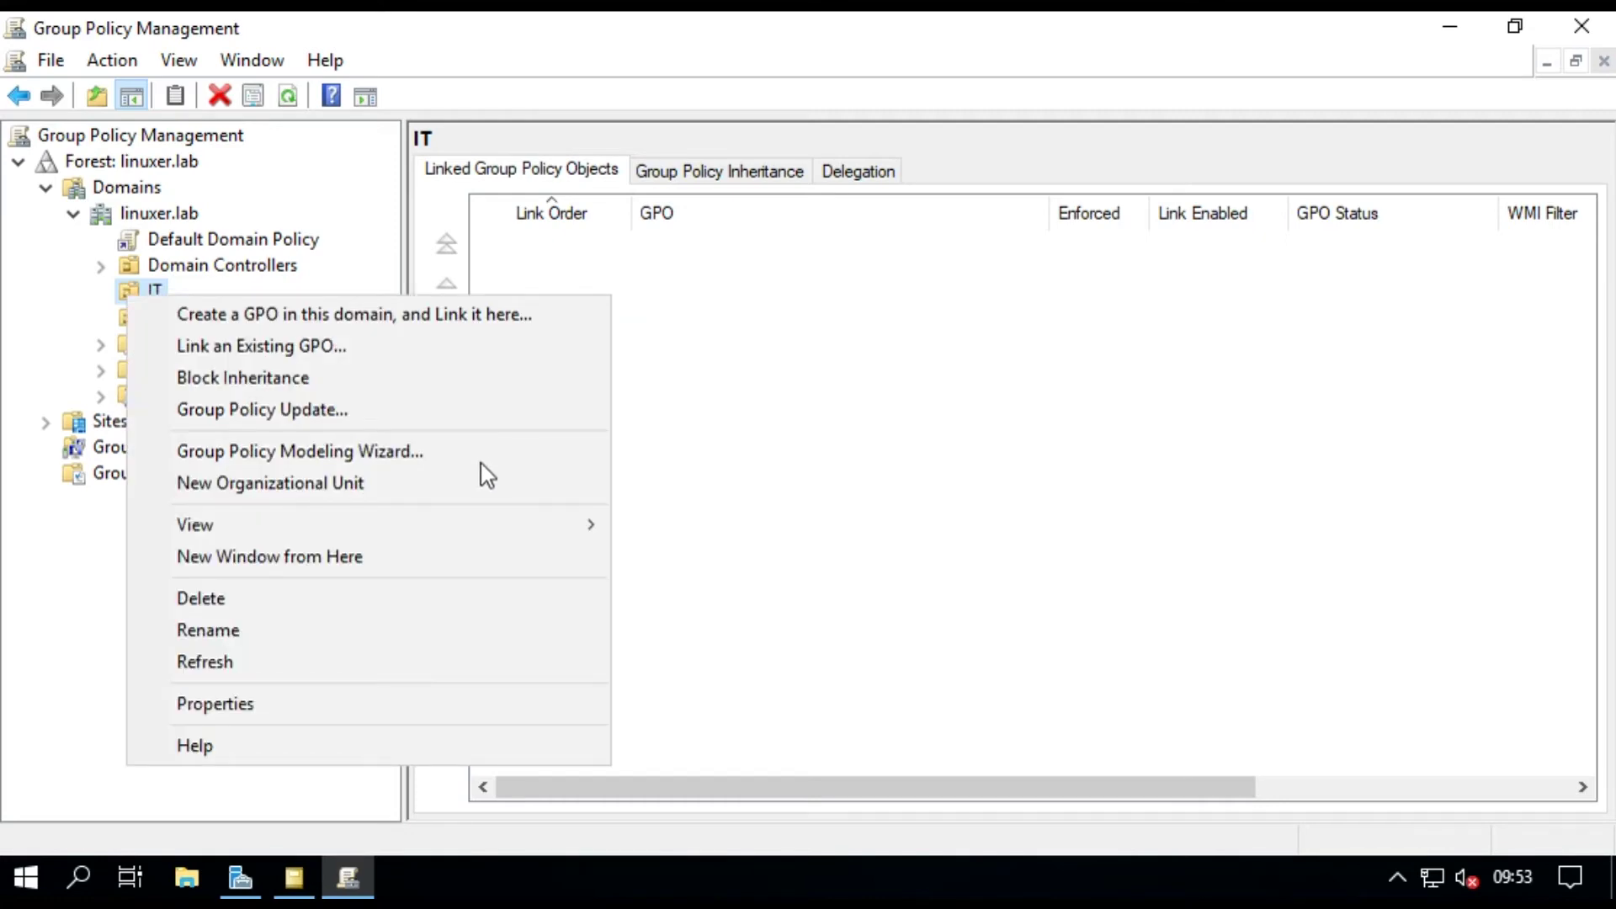
click(120, 319)
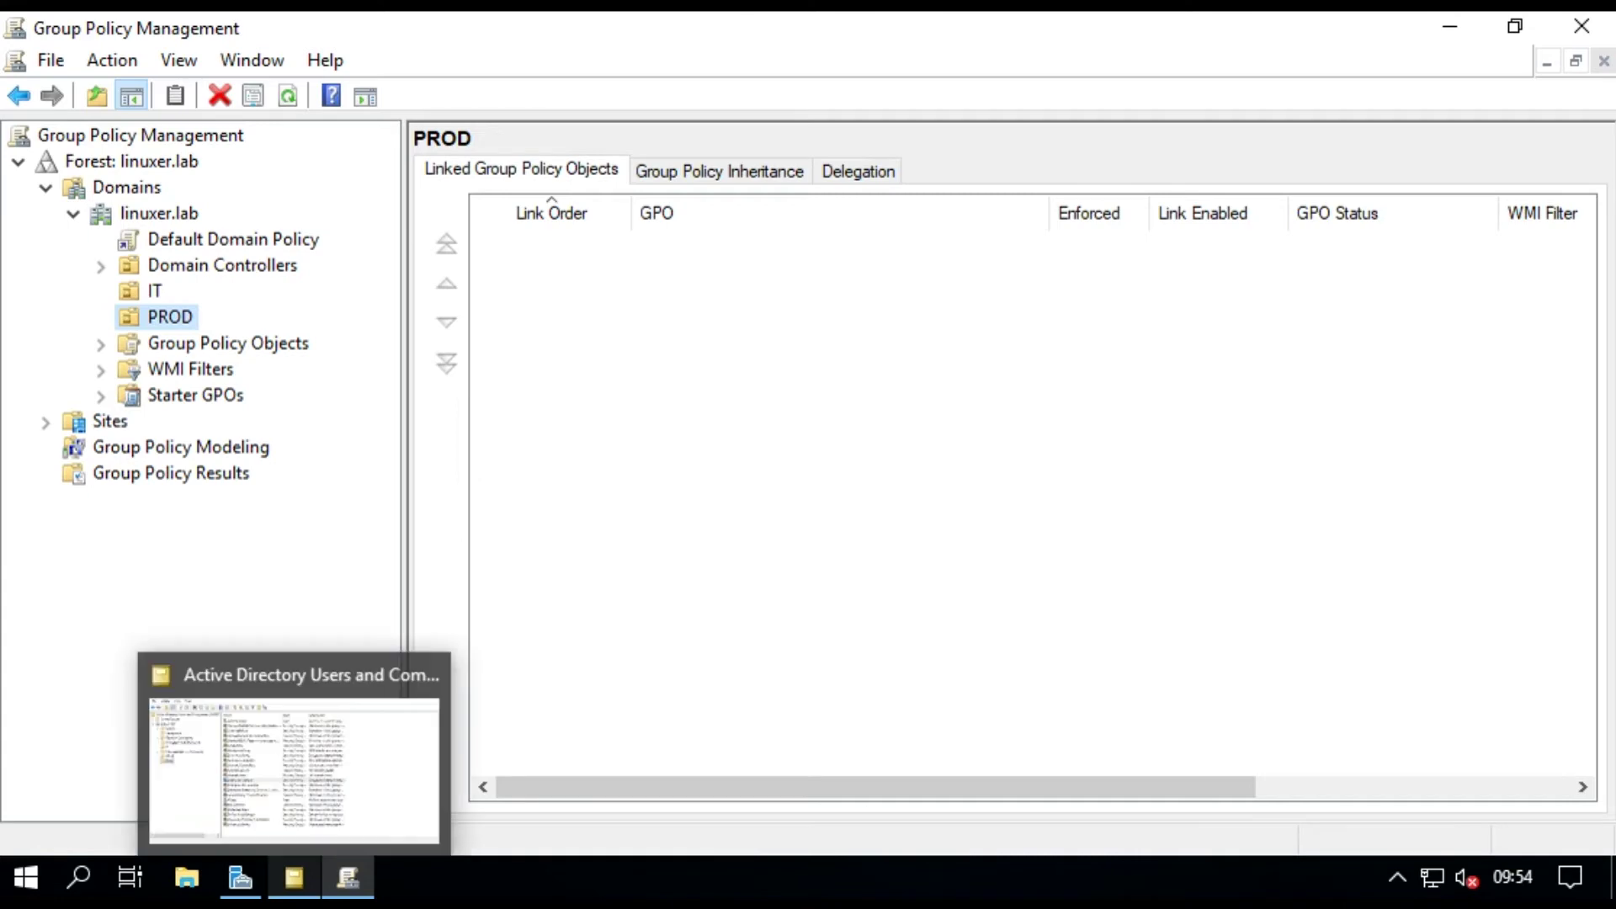
click(294, 878)
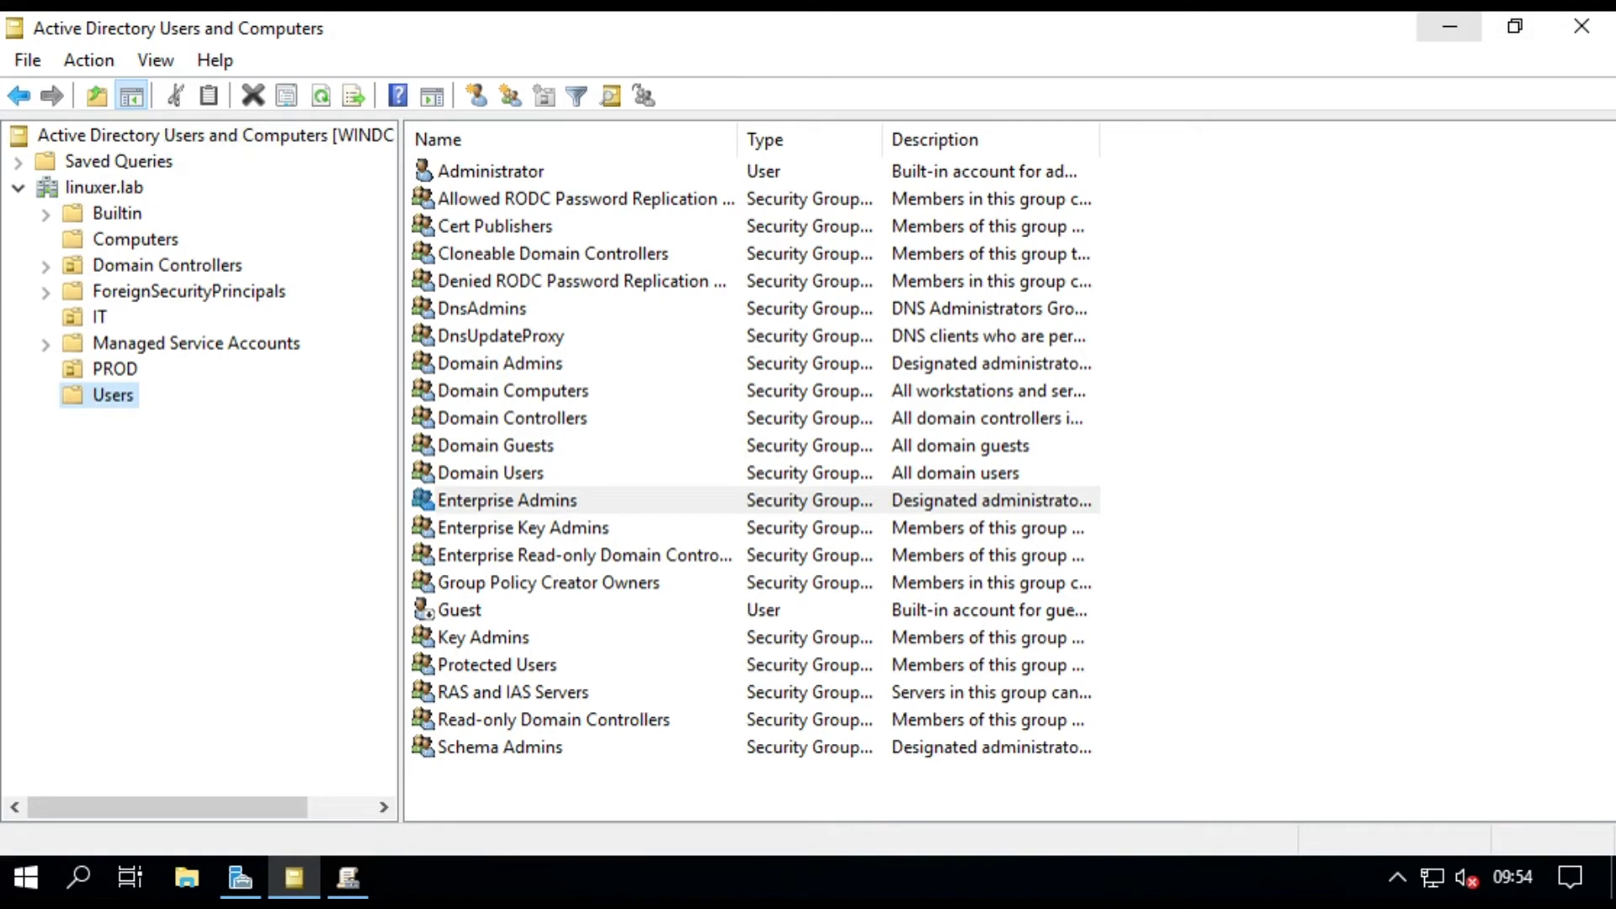
click(1448, 32)
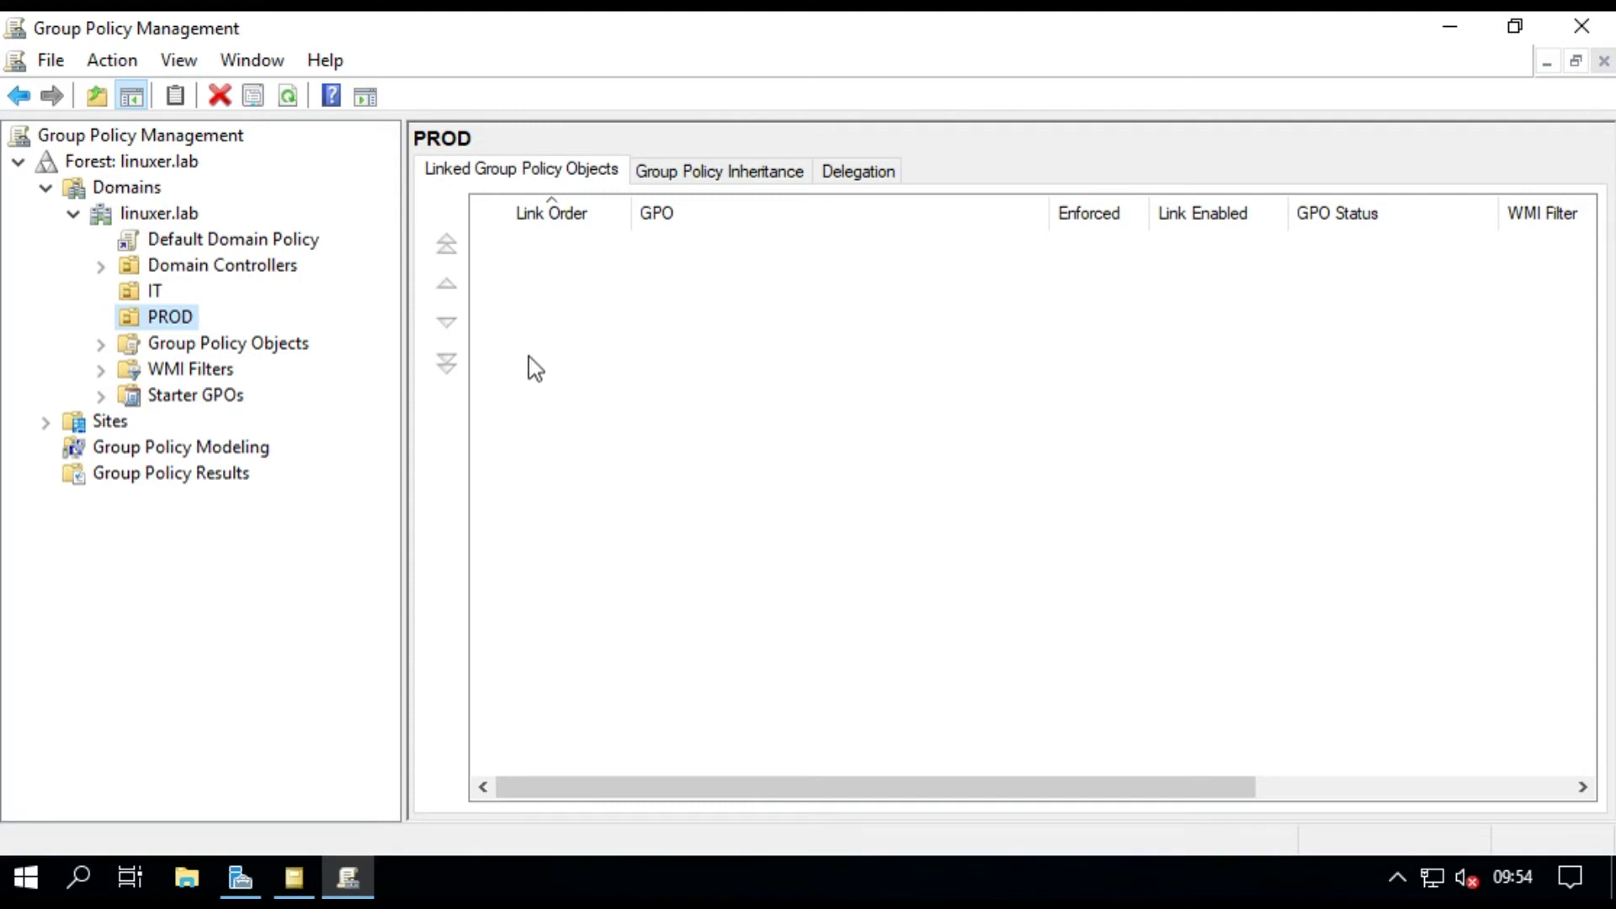
Inspect the existing policies under Group Policy Objects and return to the IT organizational unit
click(211, 343)
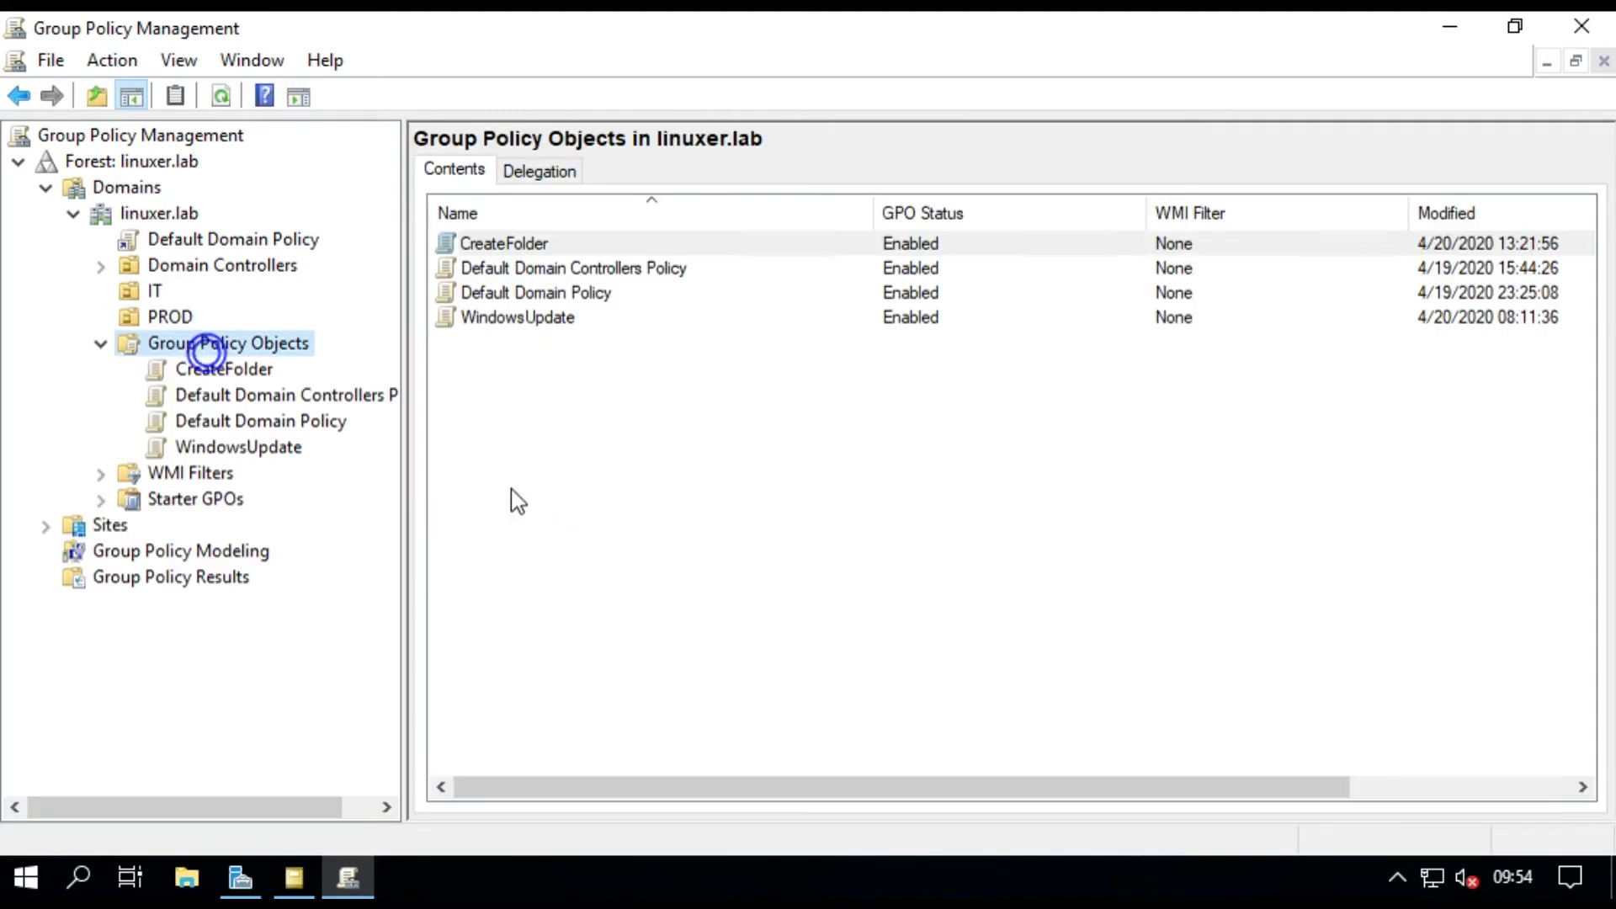
key(shift+F10)
key(Down)
key(Down)
key(Down)
click(154, 291)
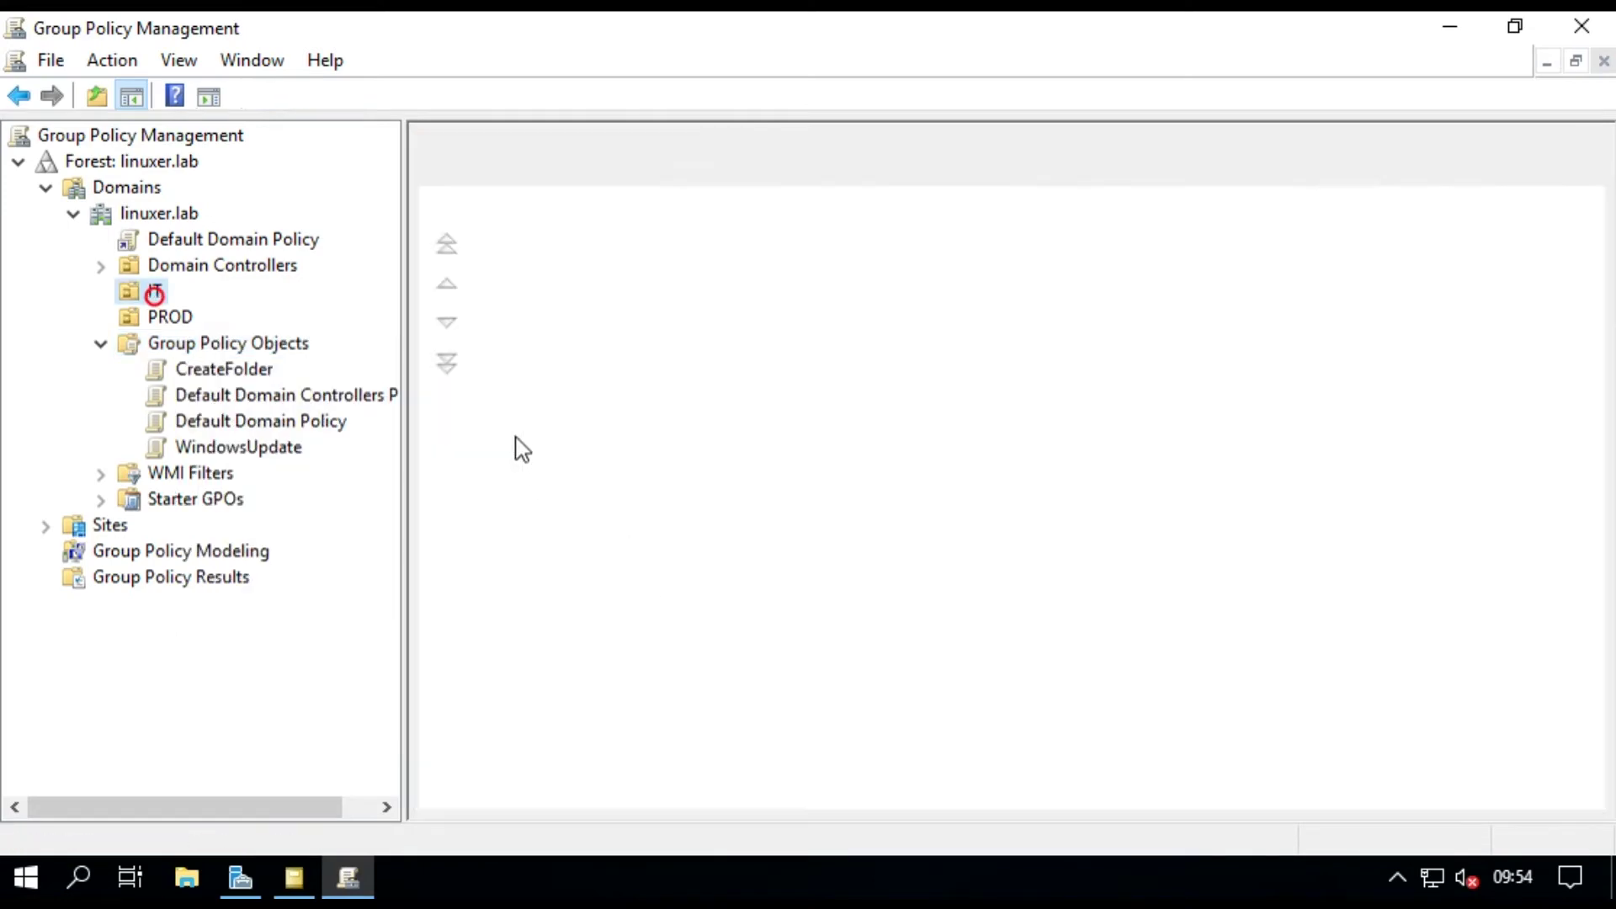
Create a GPO named Greeting and link it to the PROD organizational unit, without a source starter GPO
key(Down)
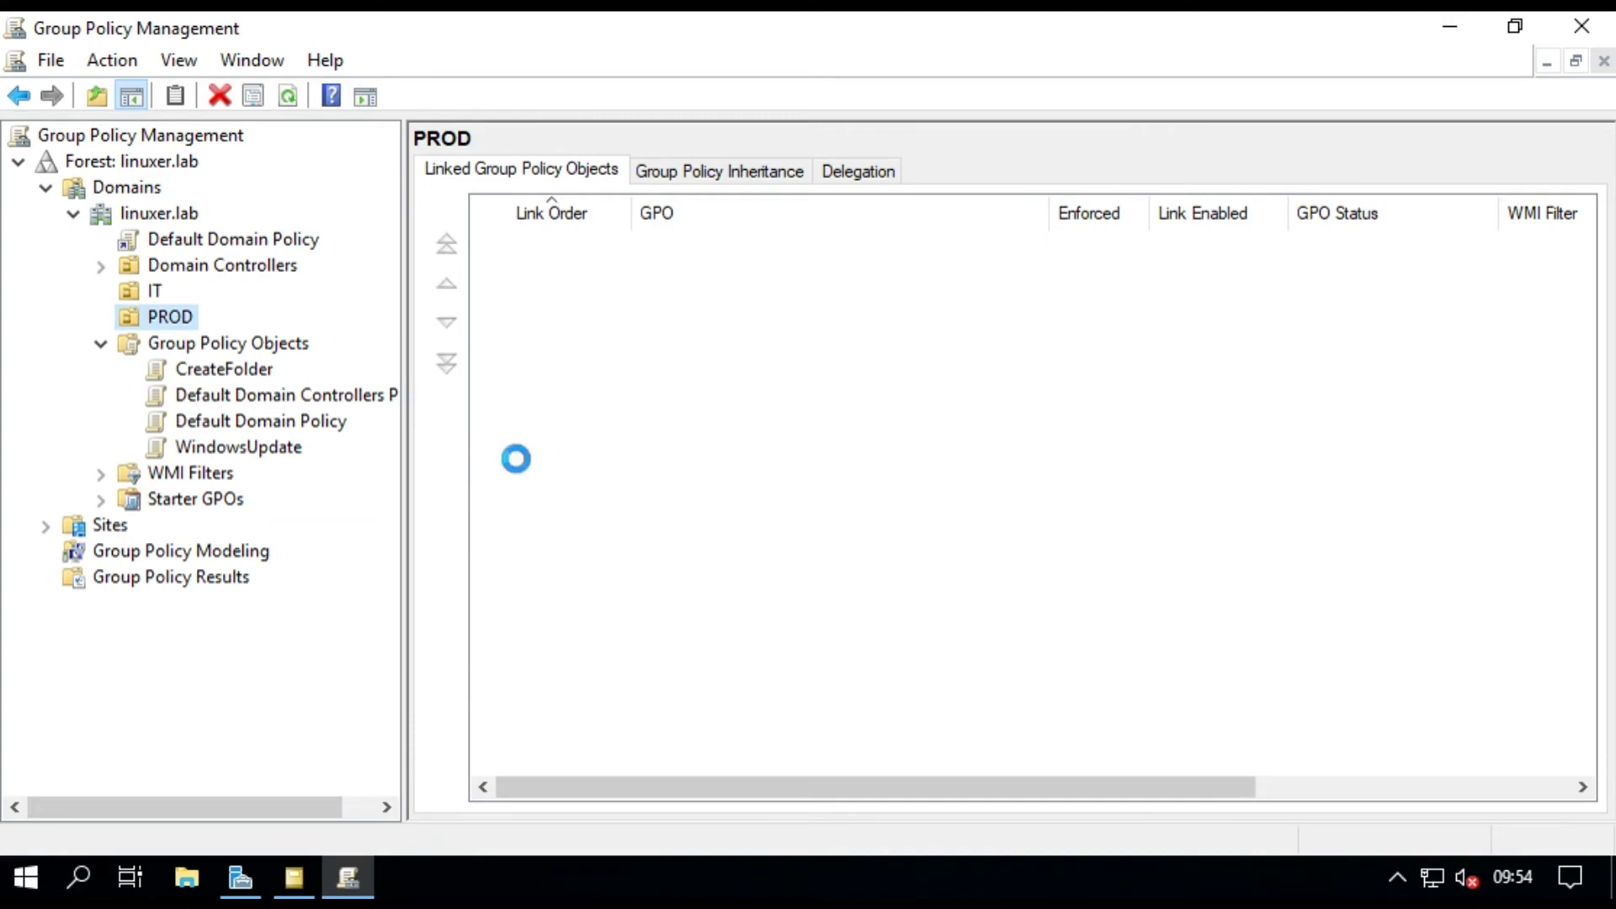
key(shift+F10)
key(Down)
key(Up)
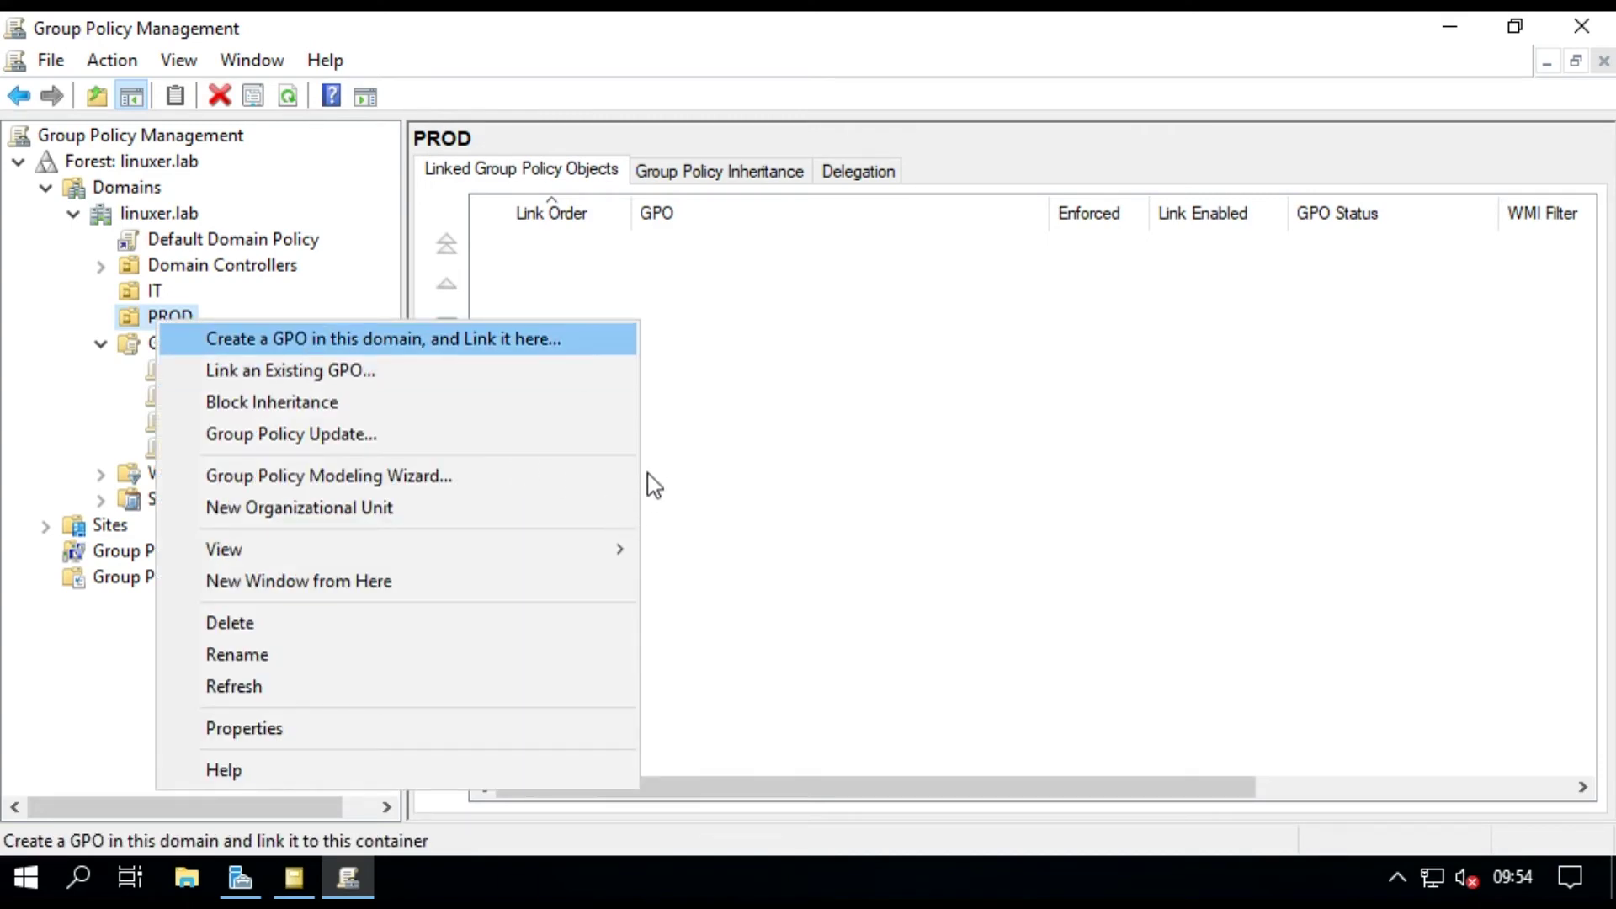
key(Return)
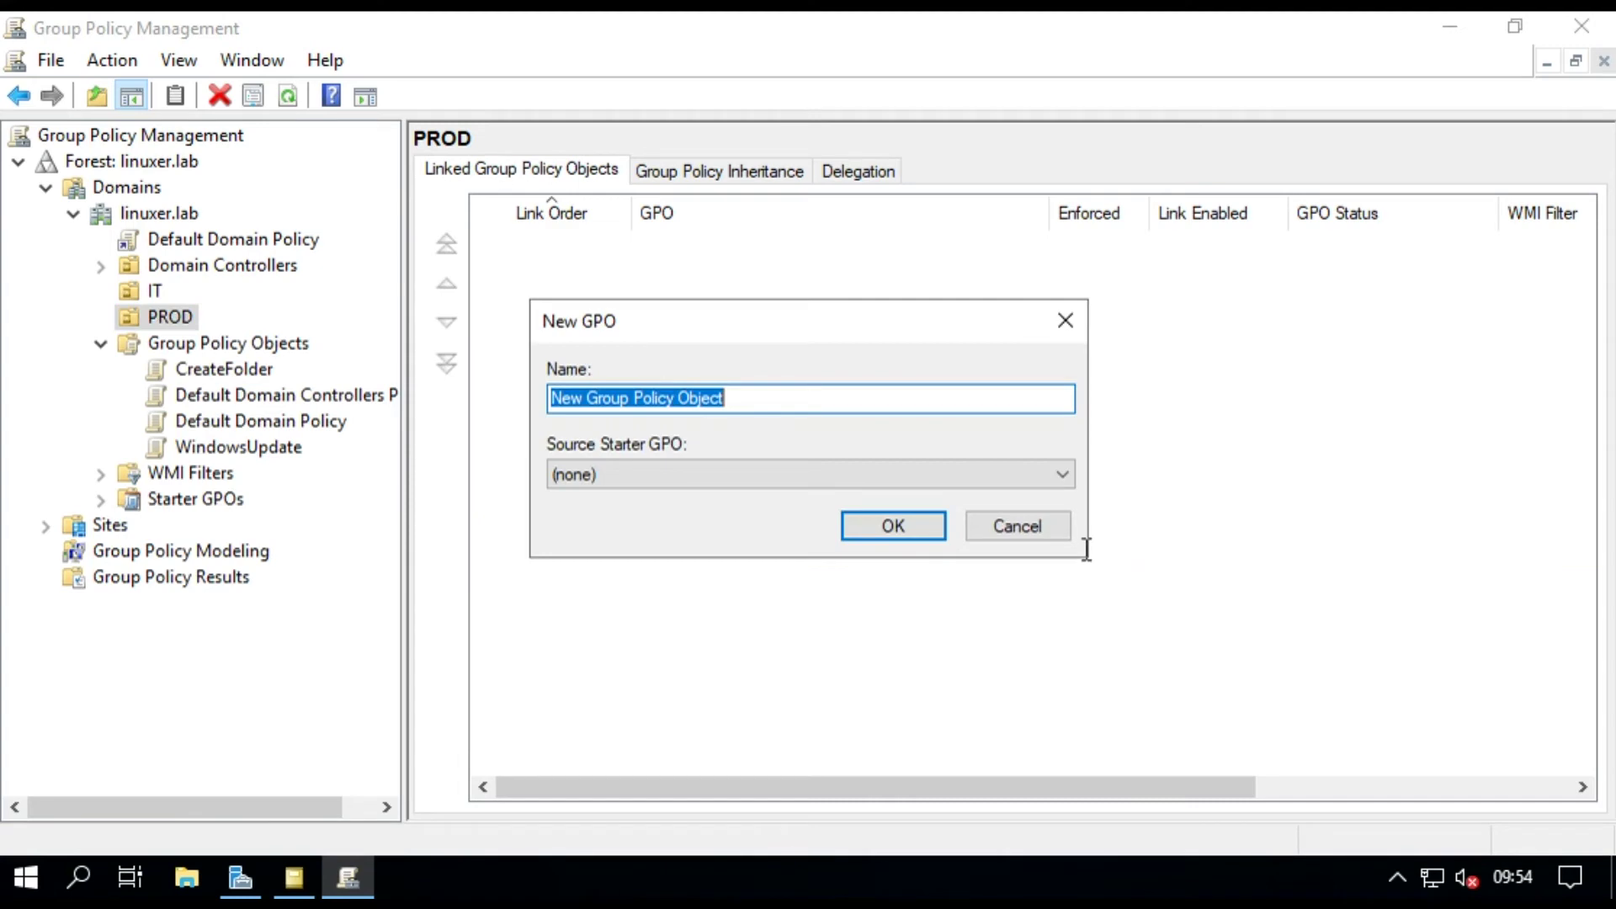
text(Greeting)
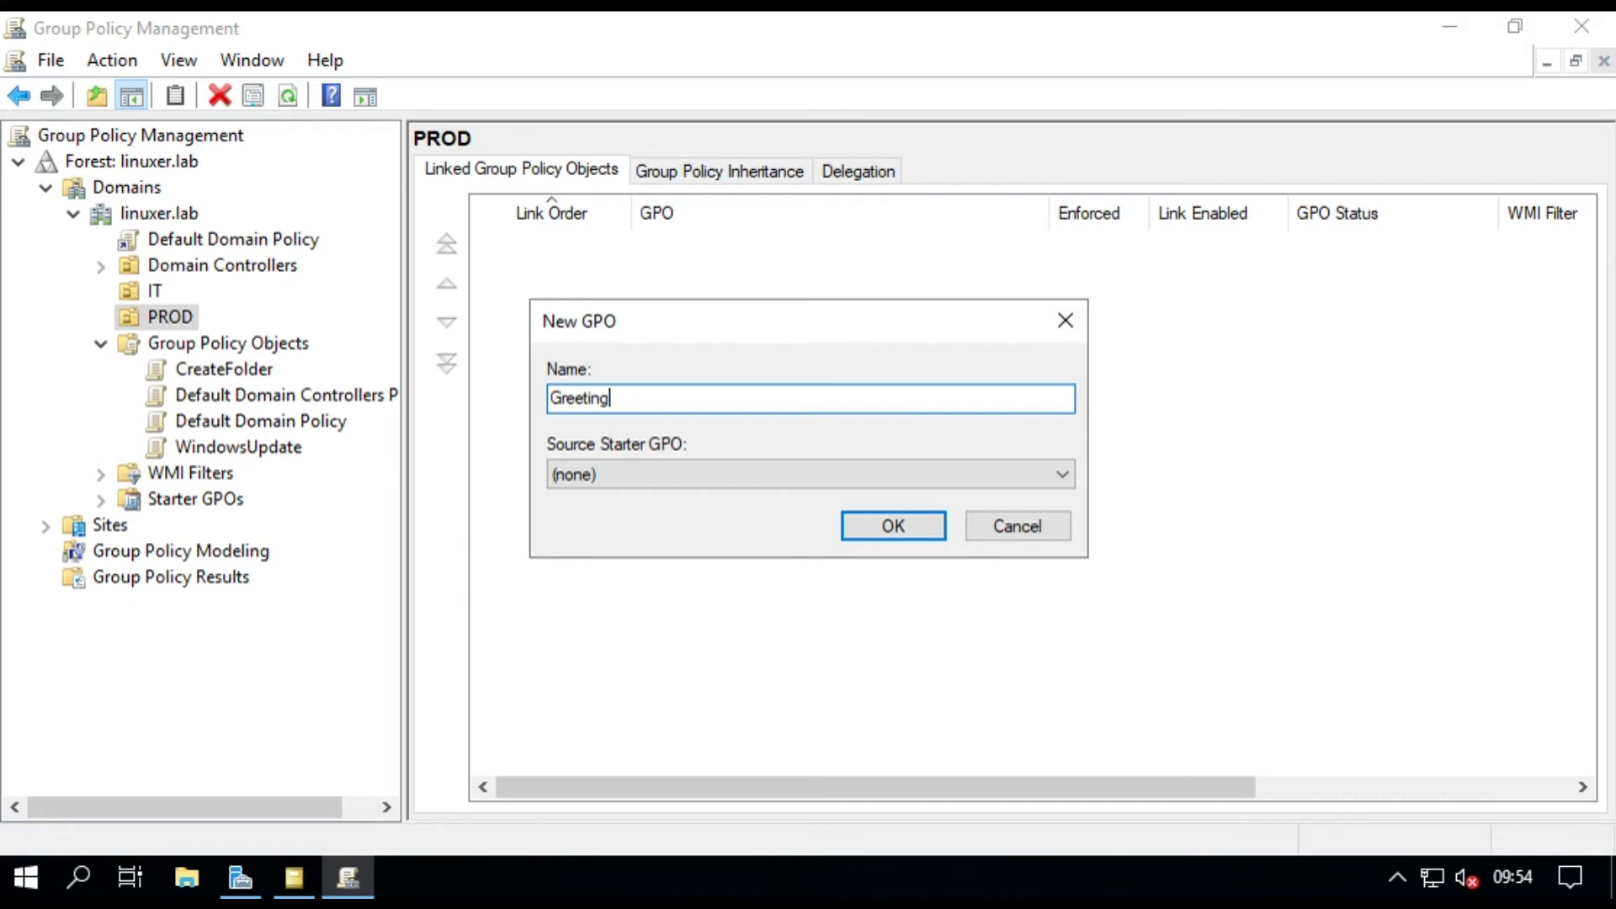
key(Return)
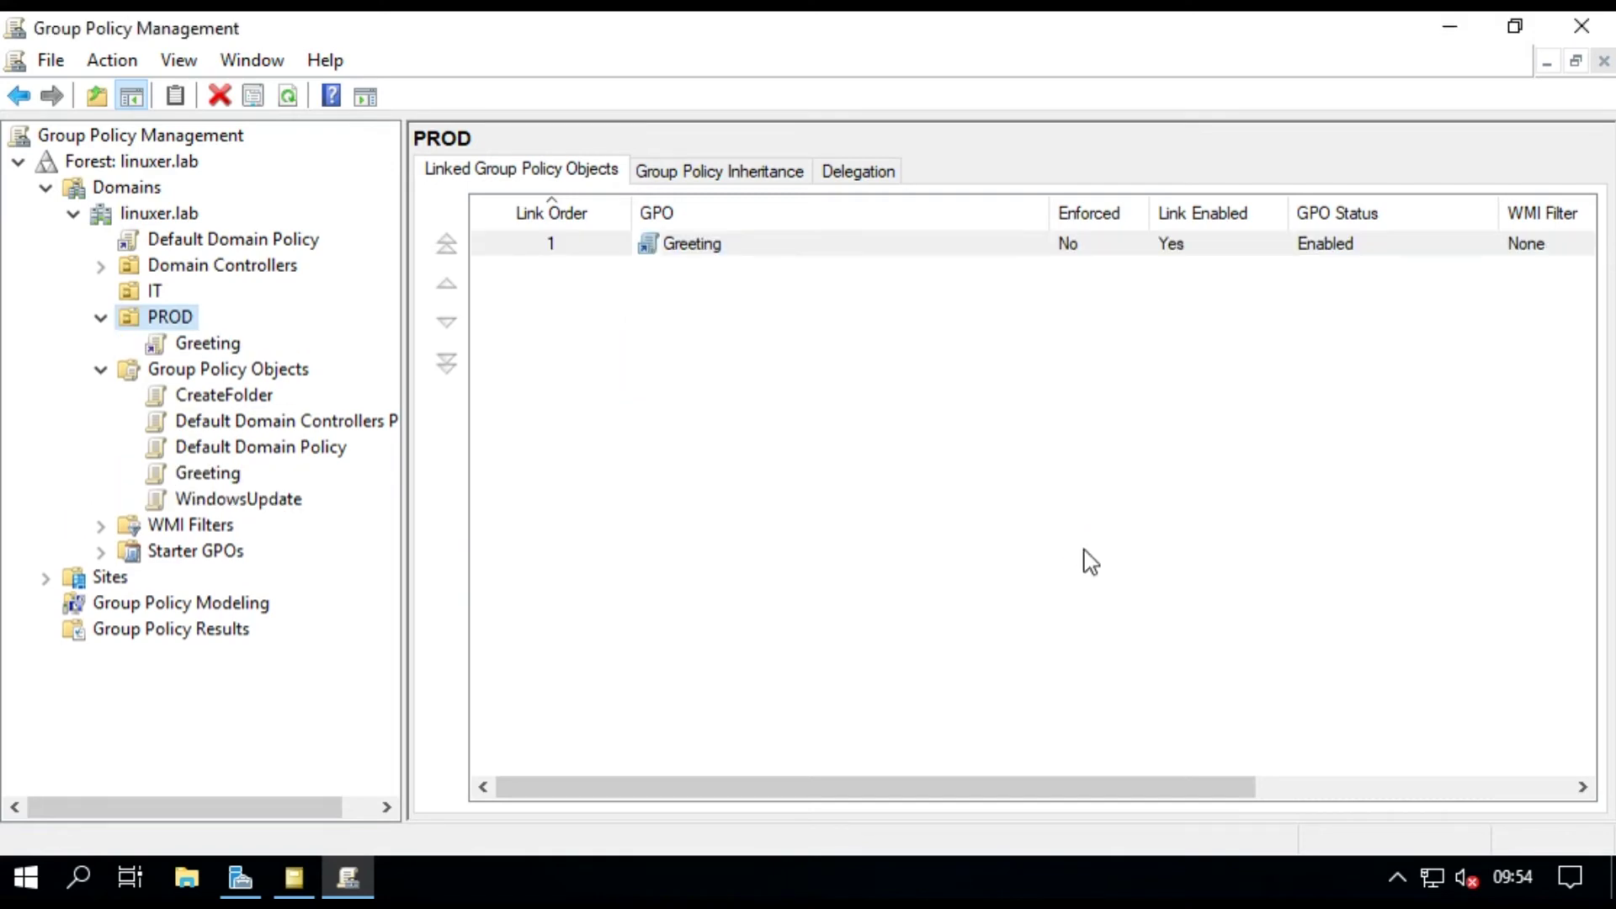
Open the Greeting GPO linked to PROD for editing and widen the editor's navigation tree
click(204, 343)
right_click(204, 341)
click(252, 359)
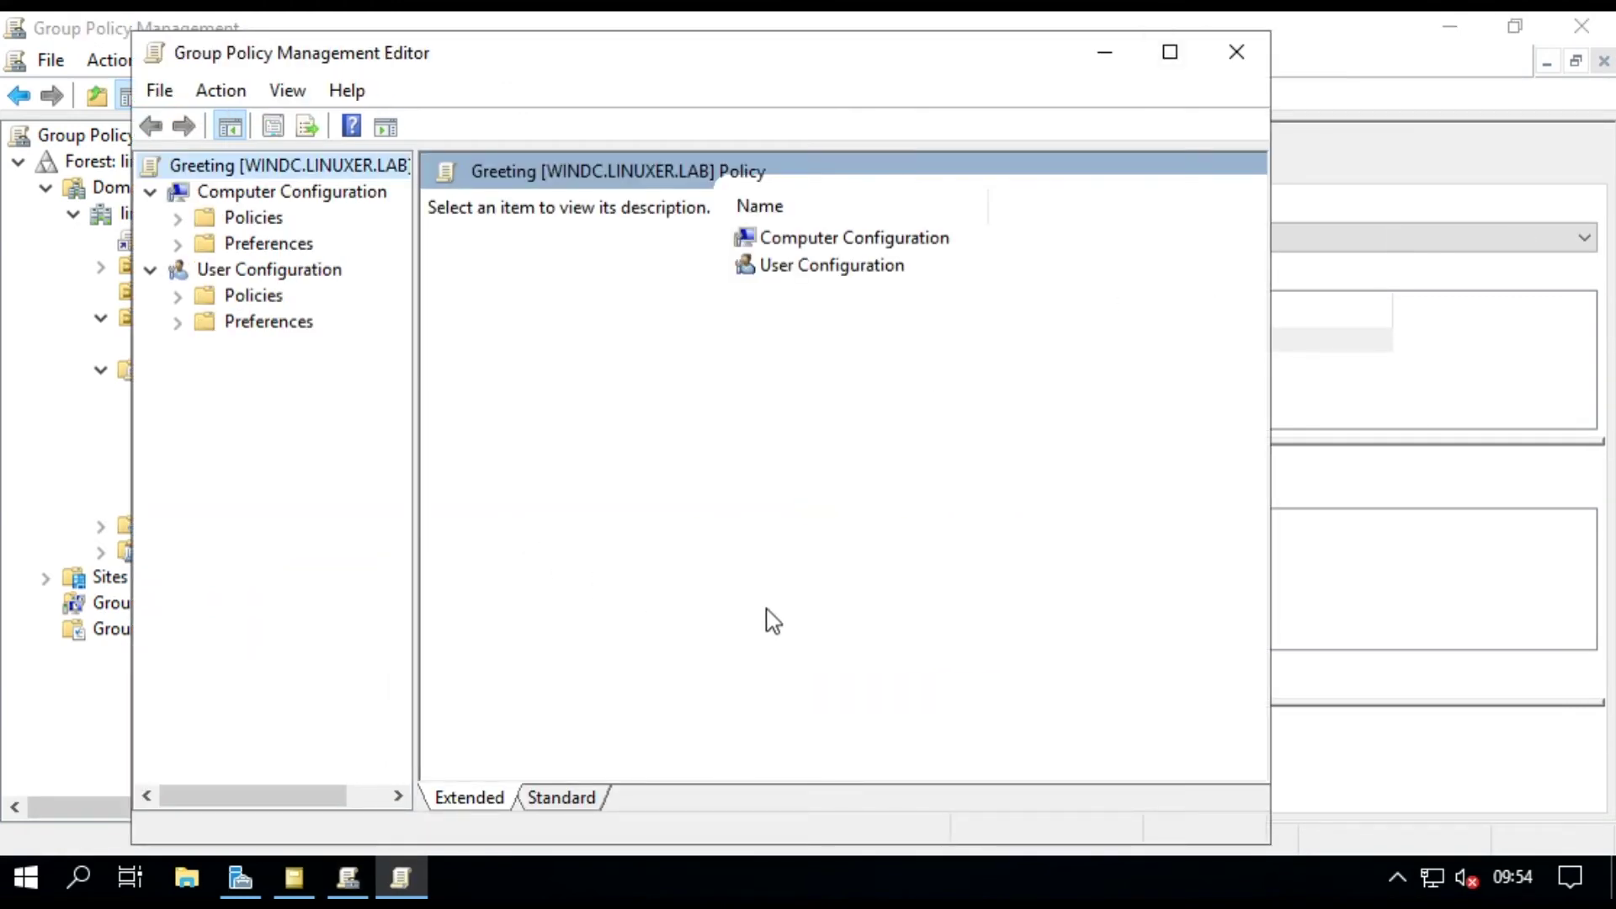
drag(775, 609, 817, 638)
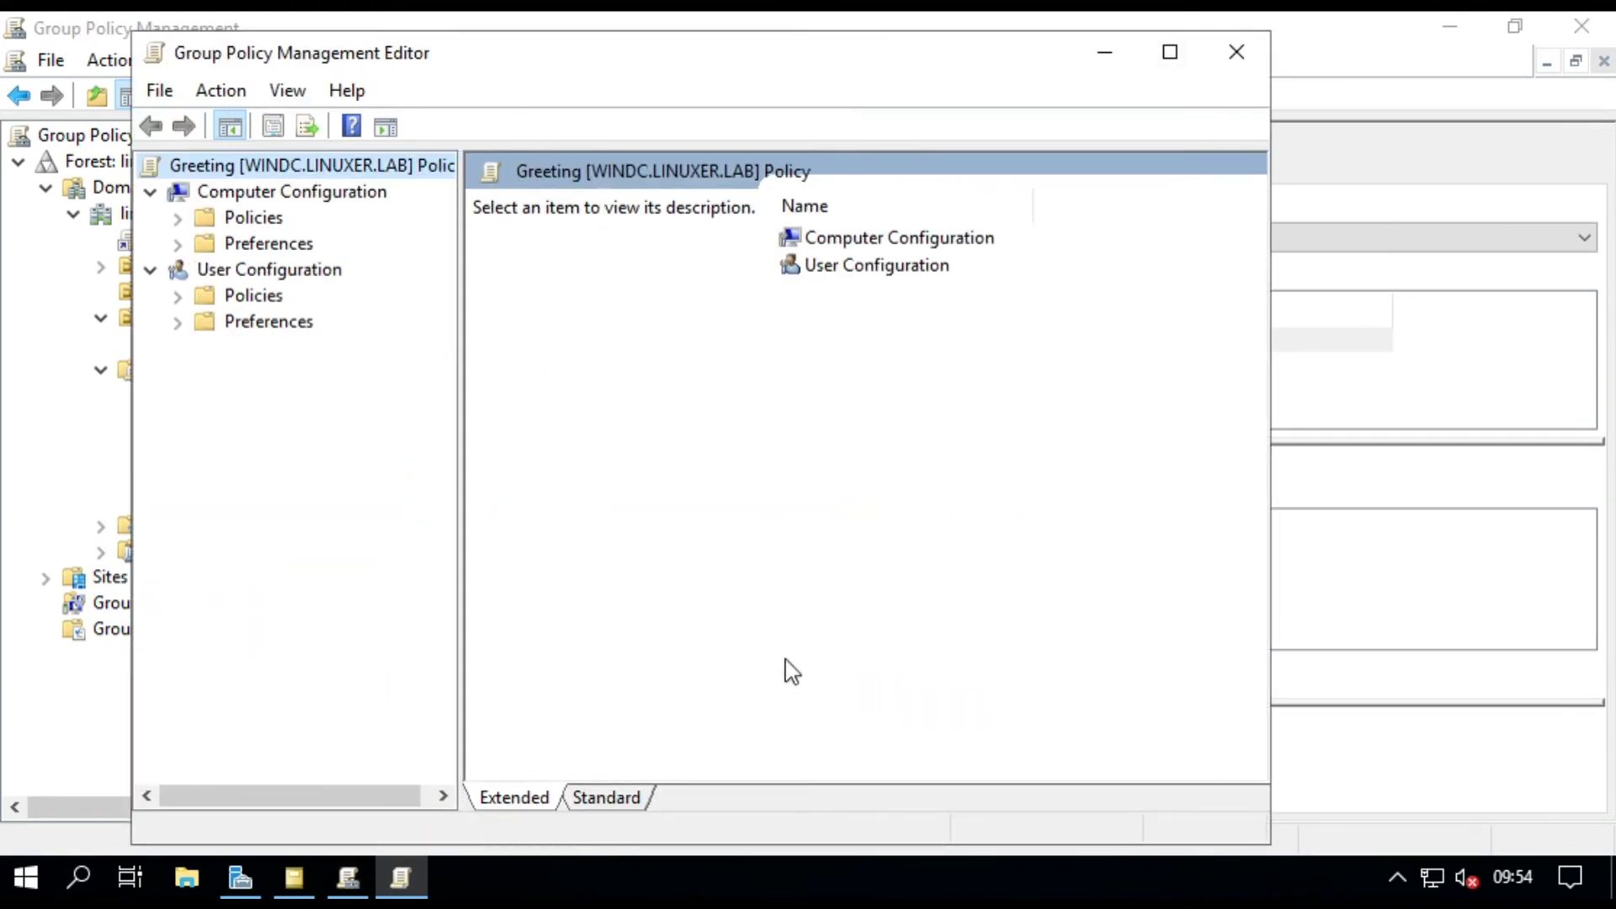
Display the computer policies in Security Options, under the Local Policies of Windows Settings > Security Settings
key(Down)
key(Down)
key(Right)
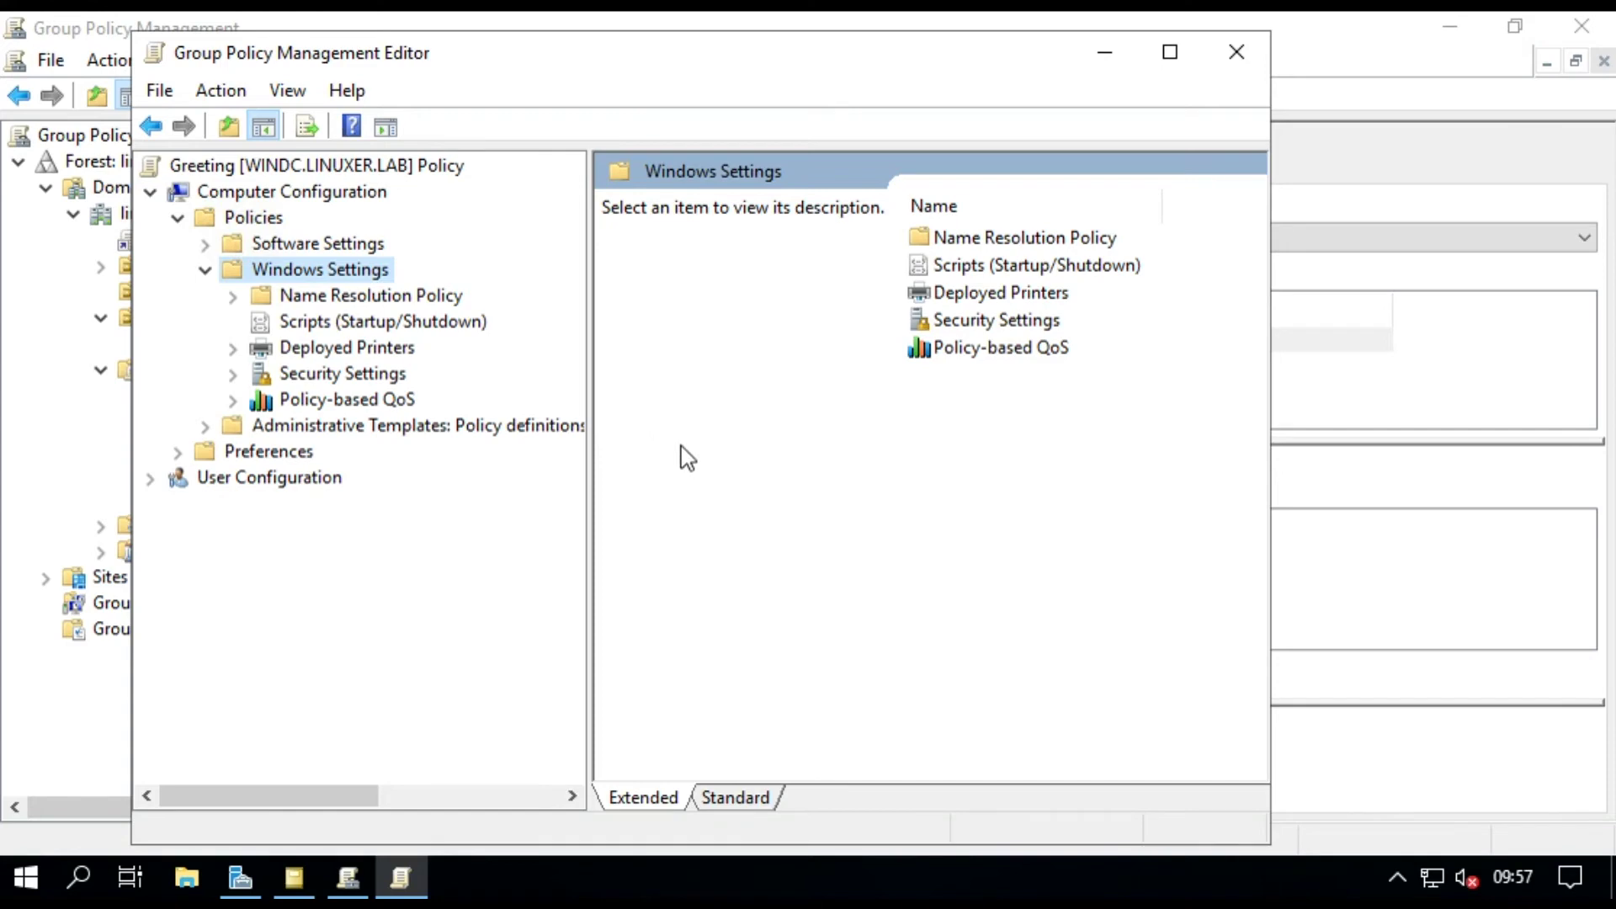
click(329, 372)
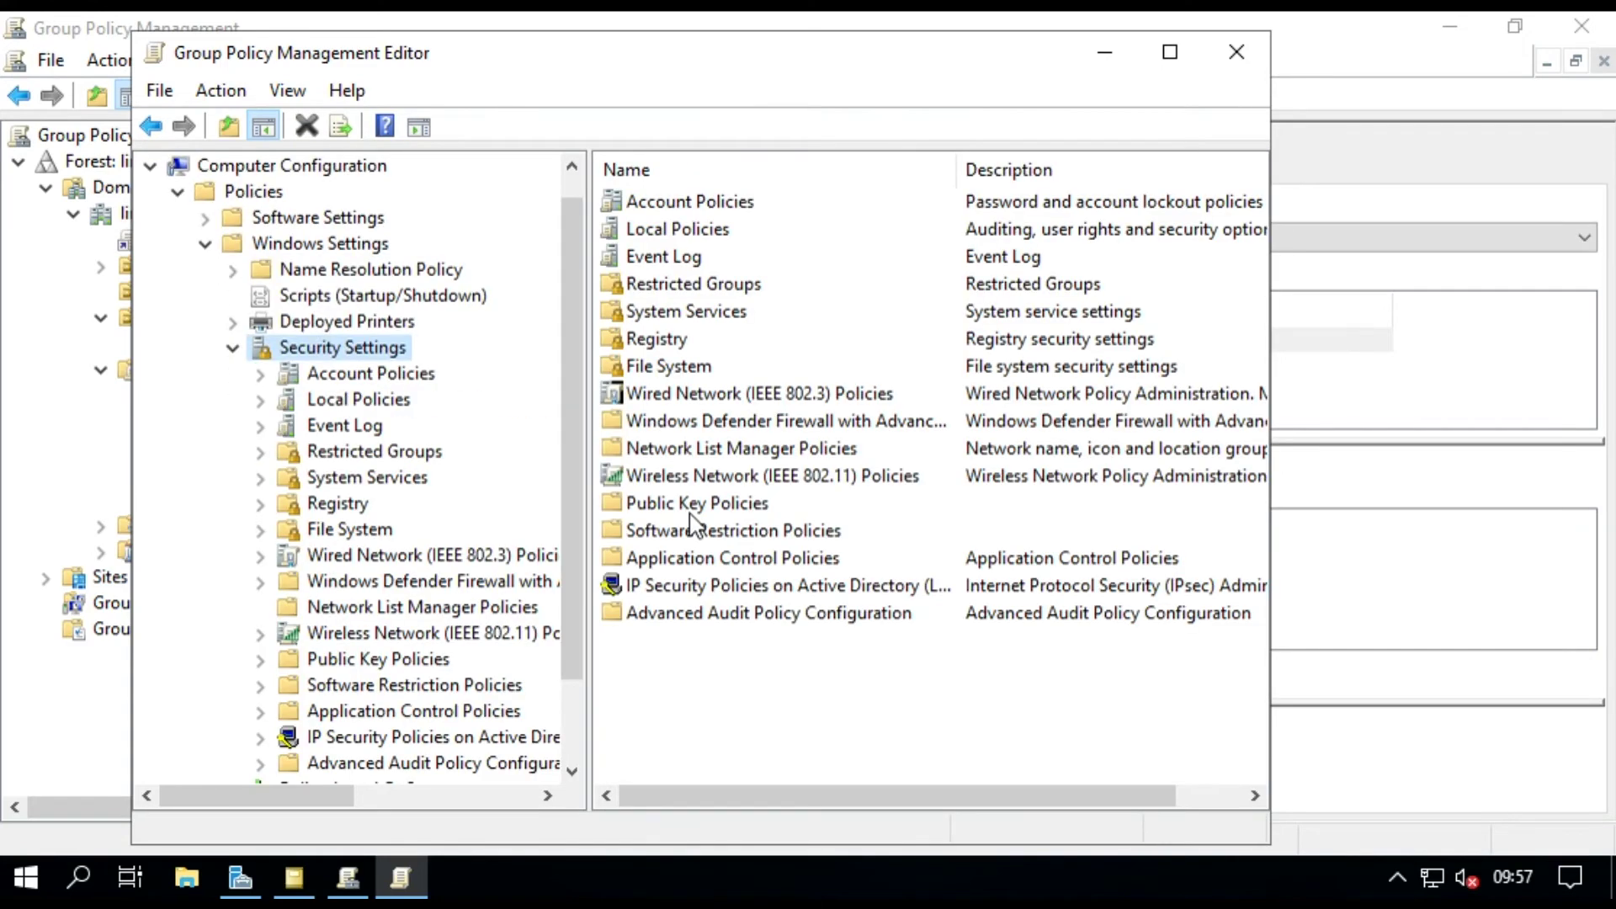
click(354, 399)
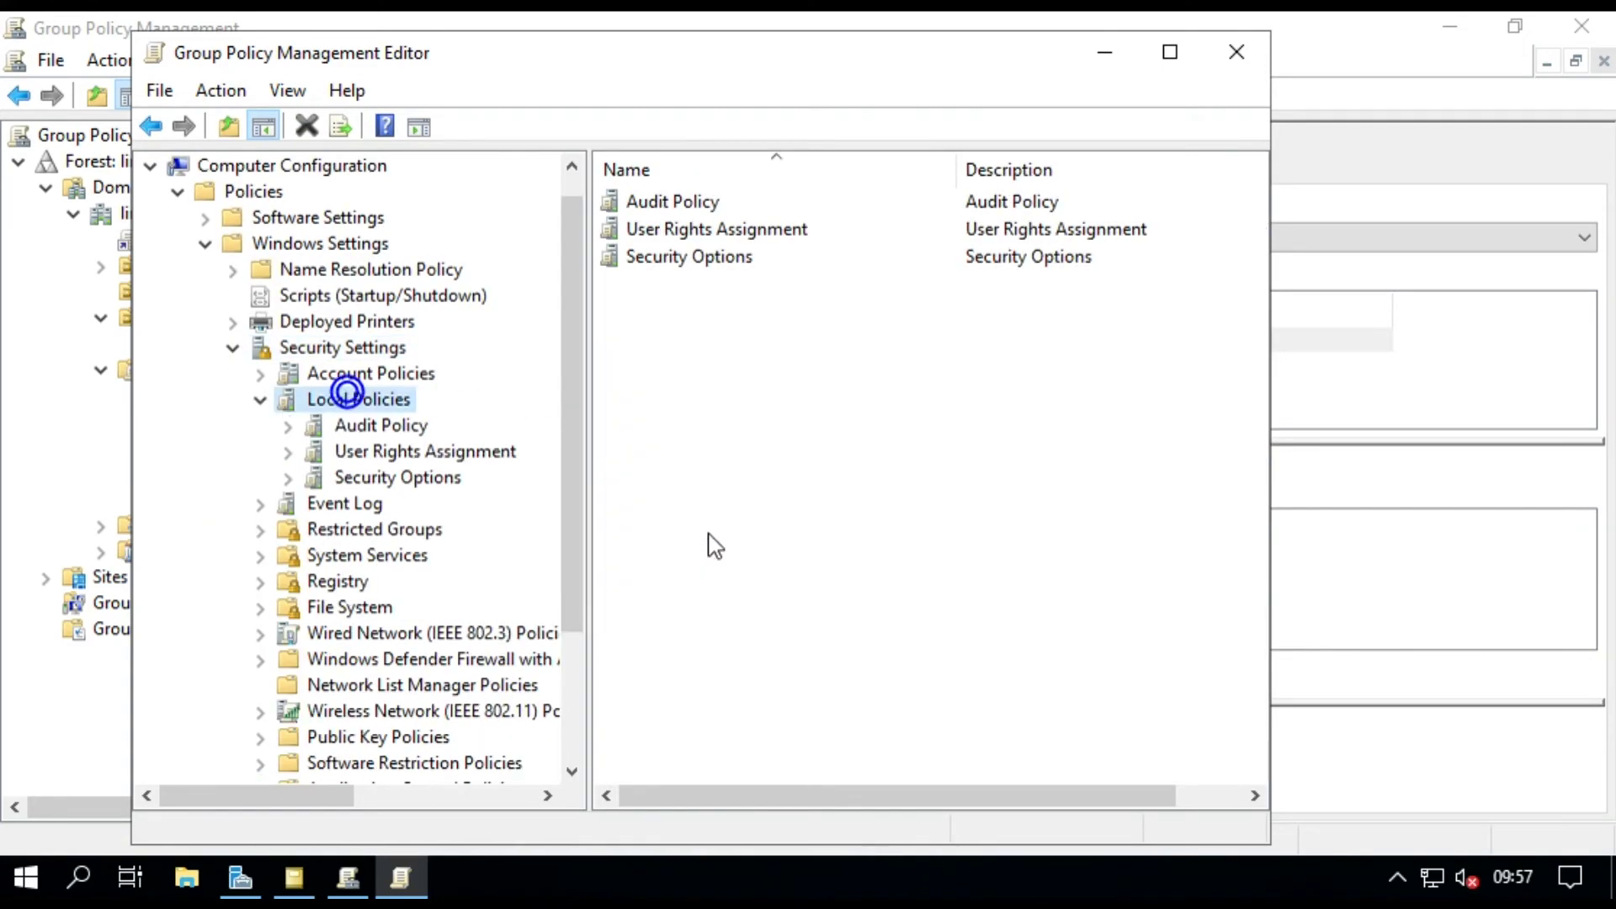
click(375, 477)
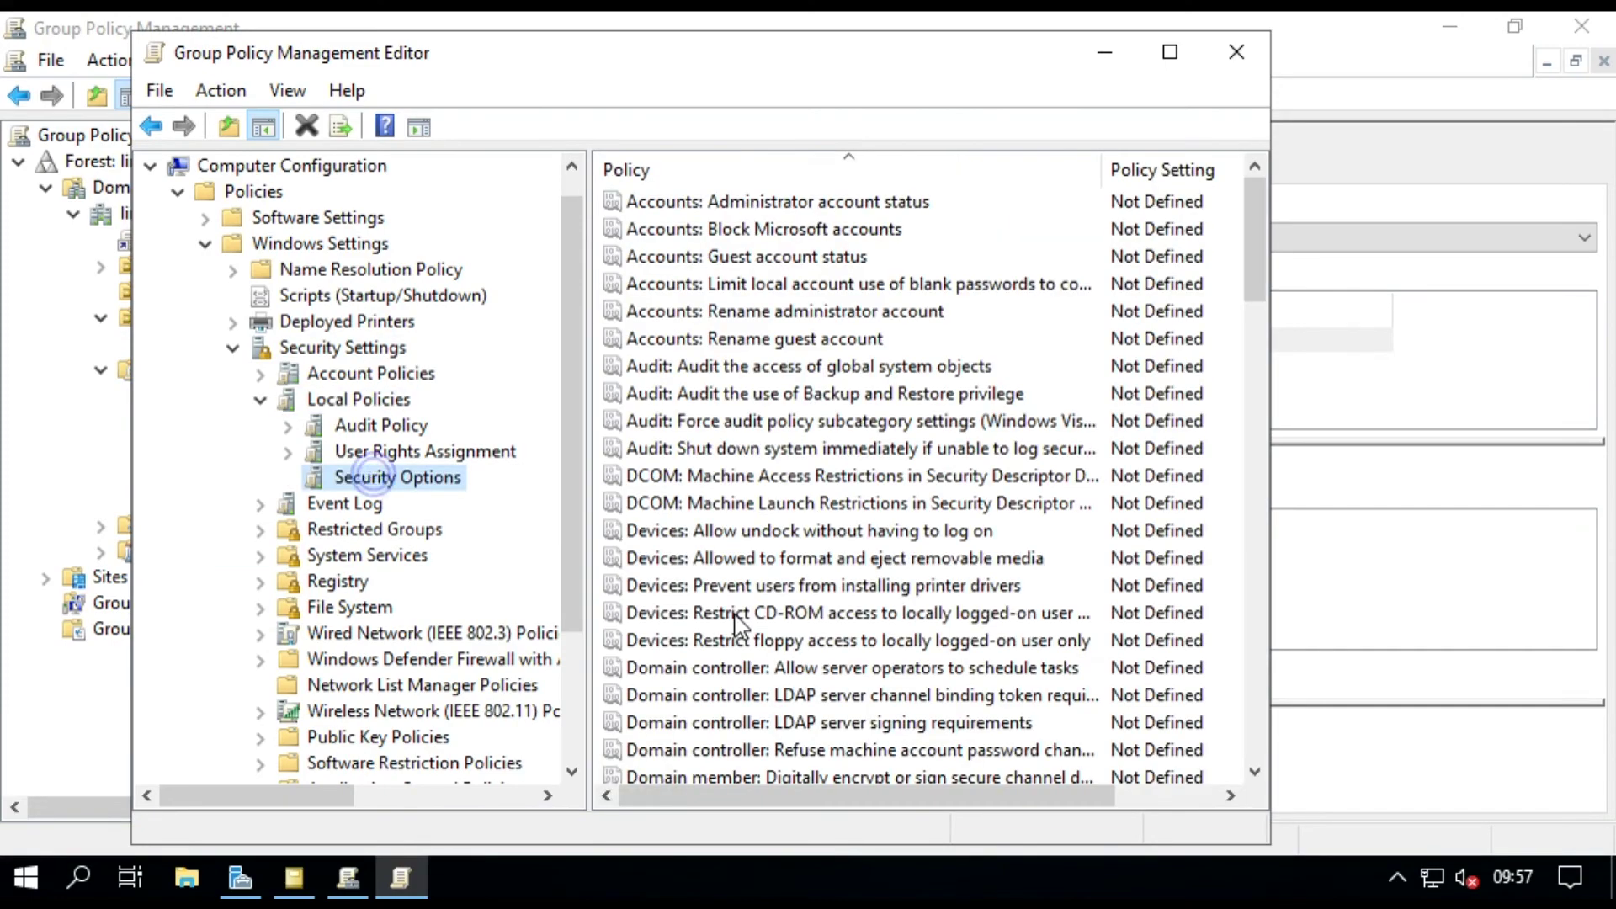
Locate the Interactive logon policies in Security Options and widen the editor window and Policy column to read their full names
click(832, 493)
scroll(1200, 644, down, 10)
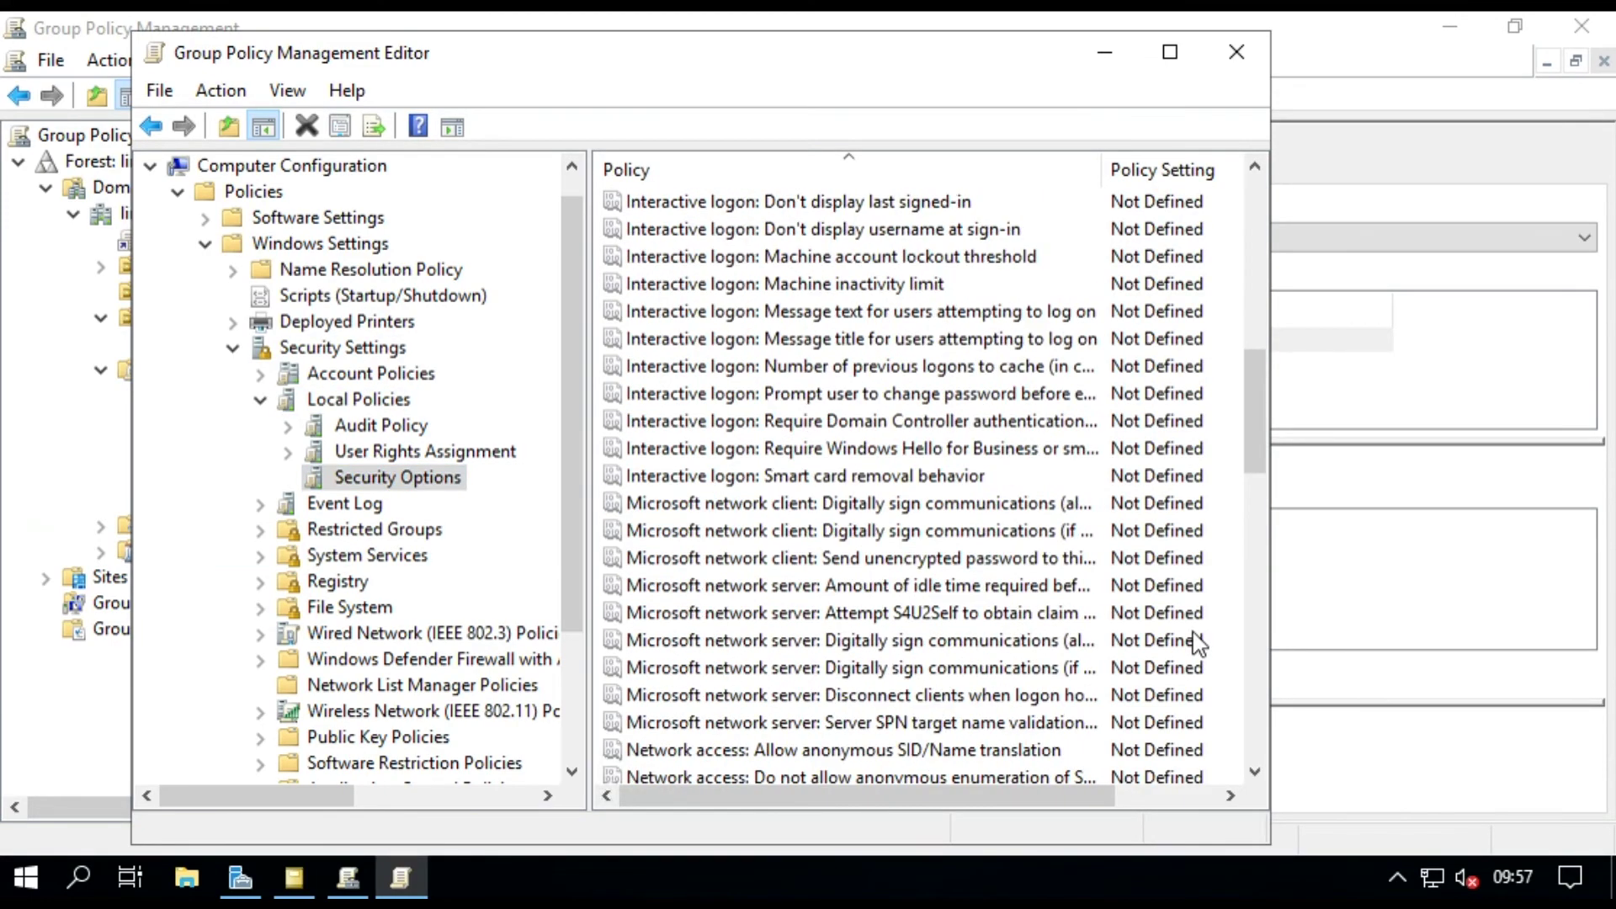
drag(1271, 347, 1513, 350)
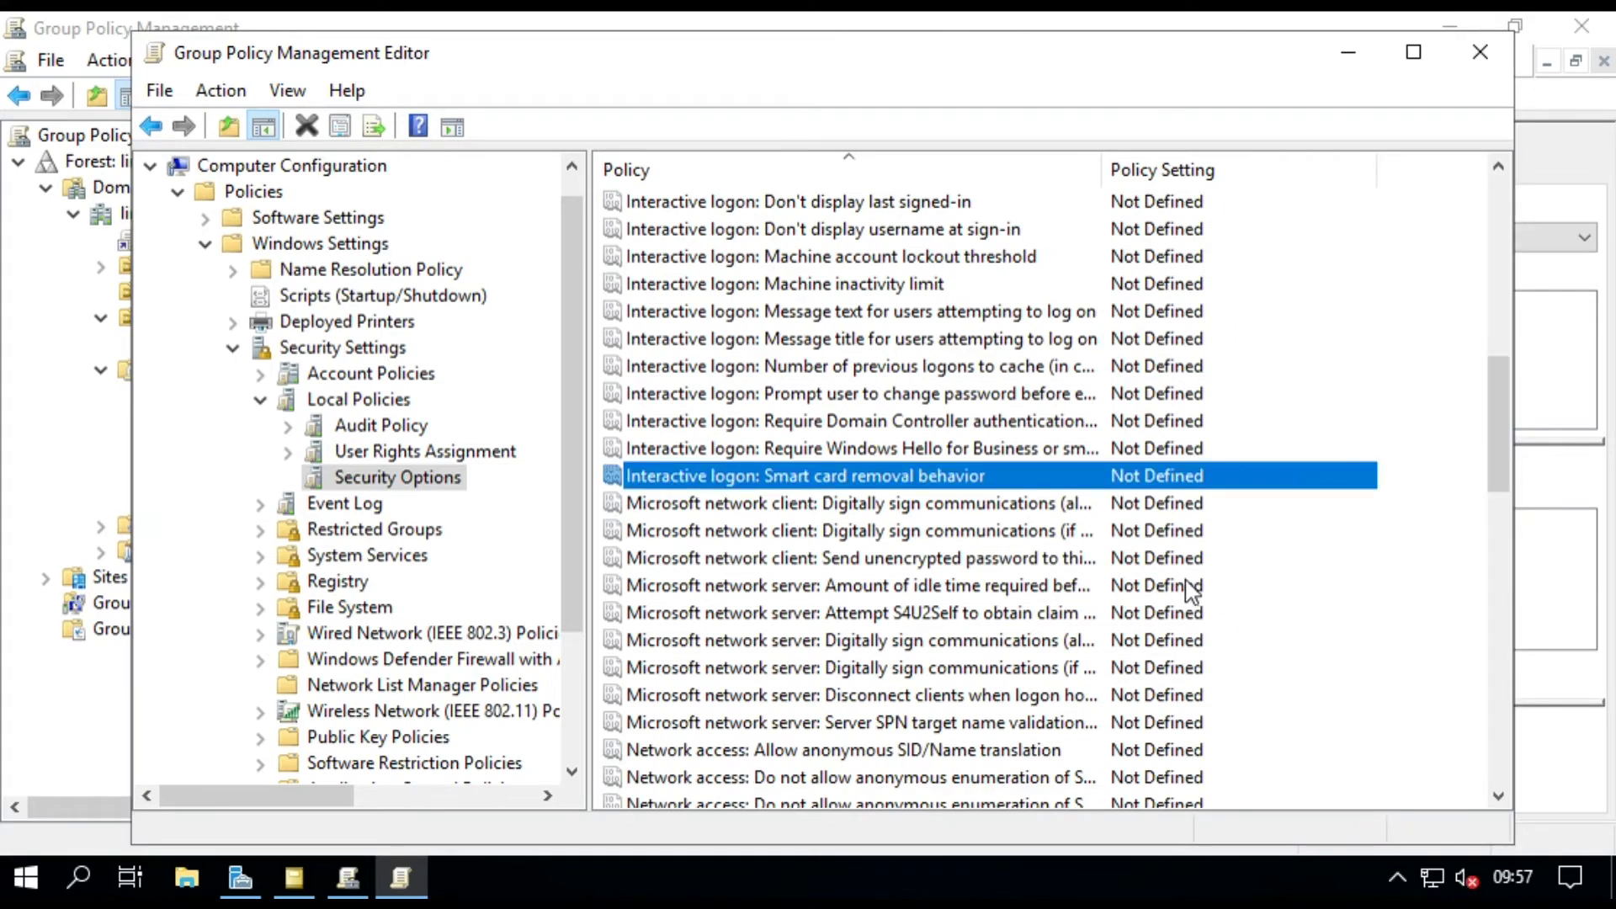
key(Up)
key(Up)
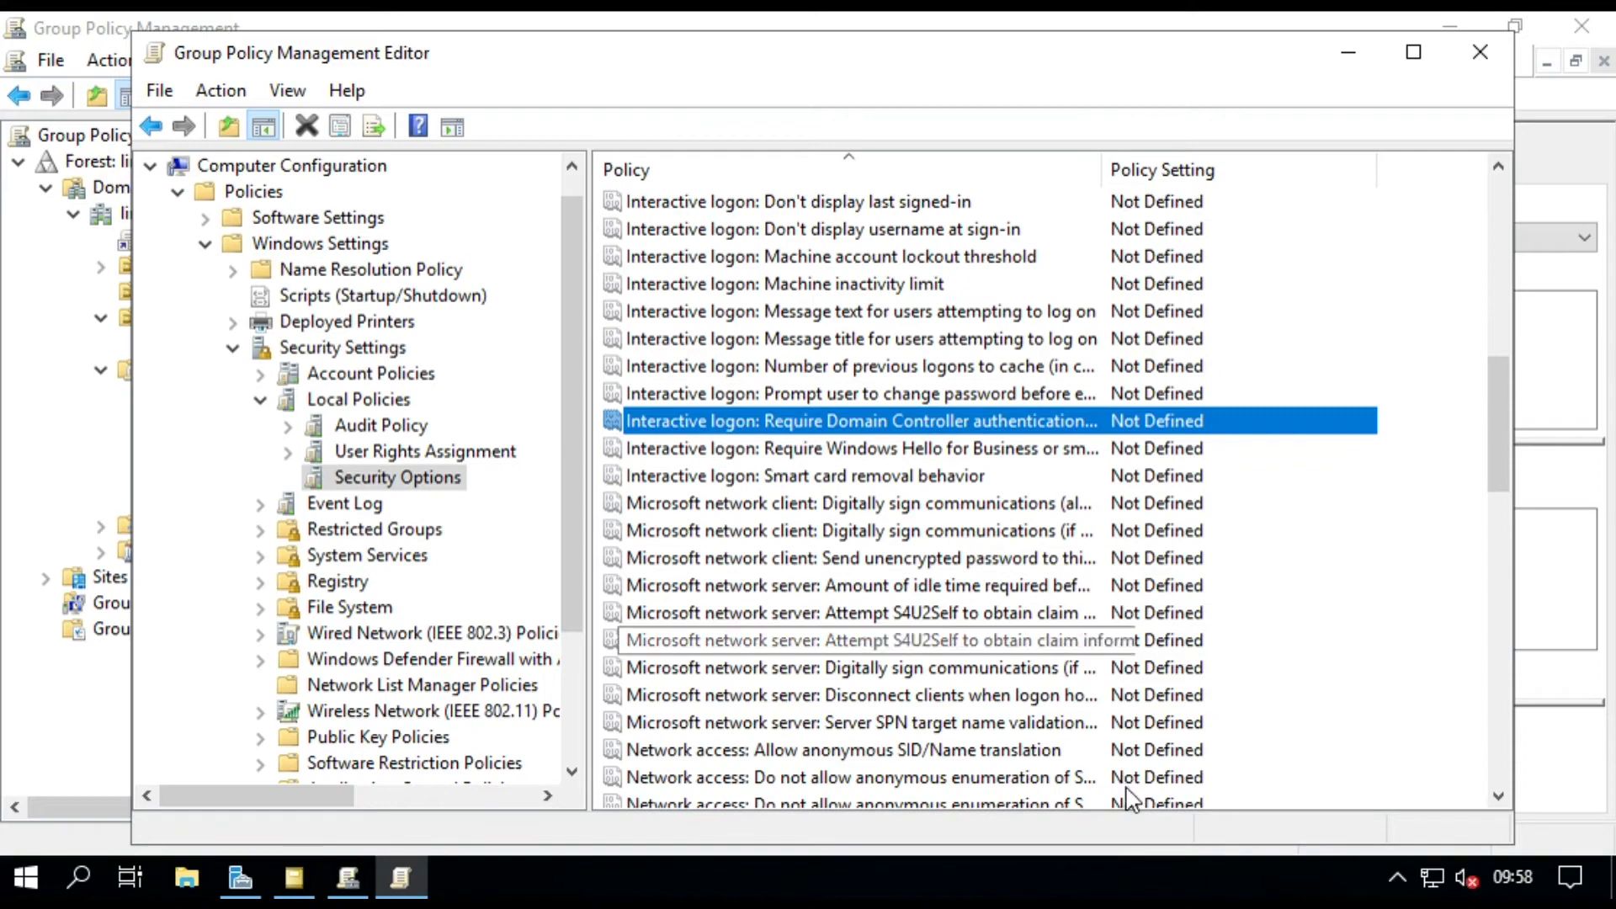
scroll(1094, 648, up, 2)
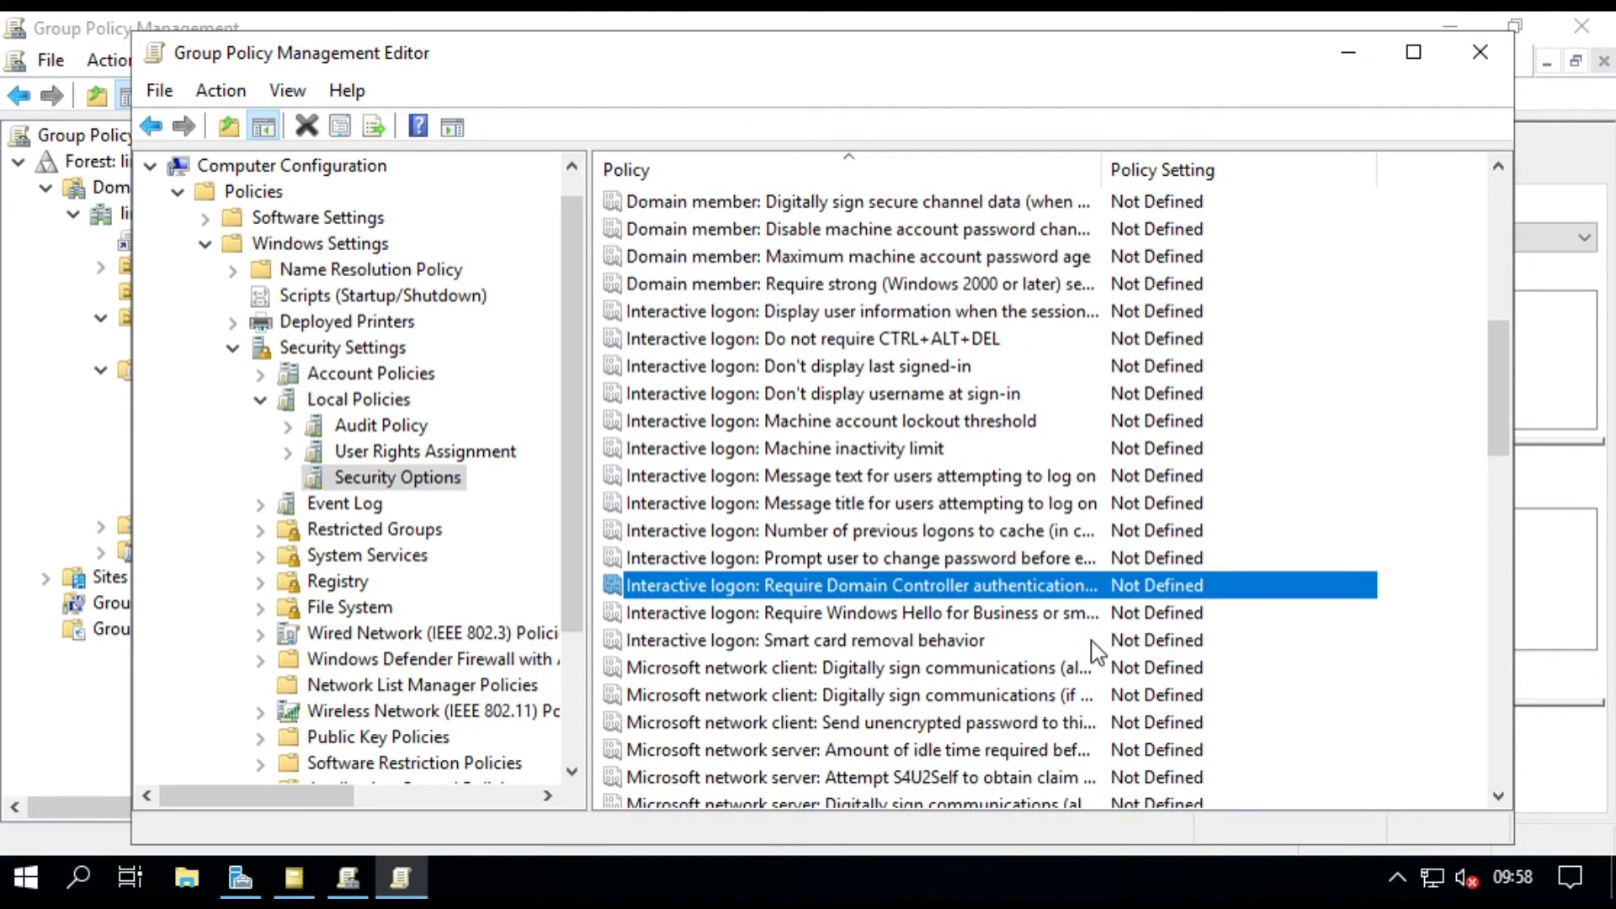
scroll(1094, 649, up, 1)
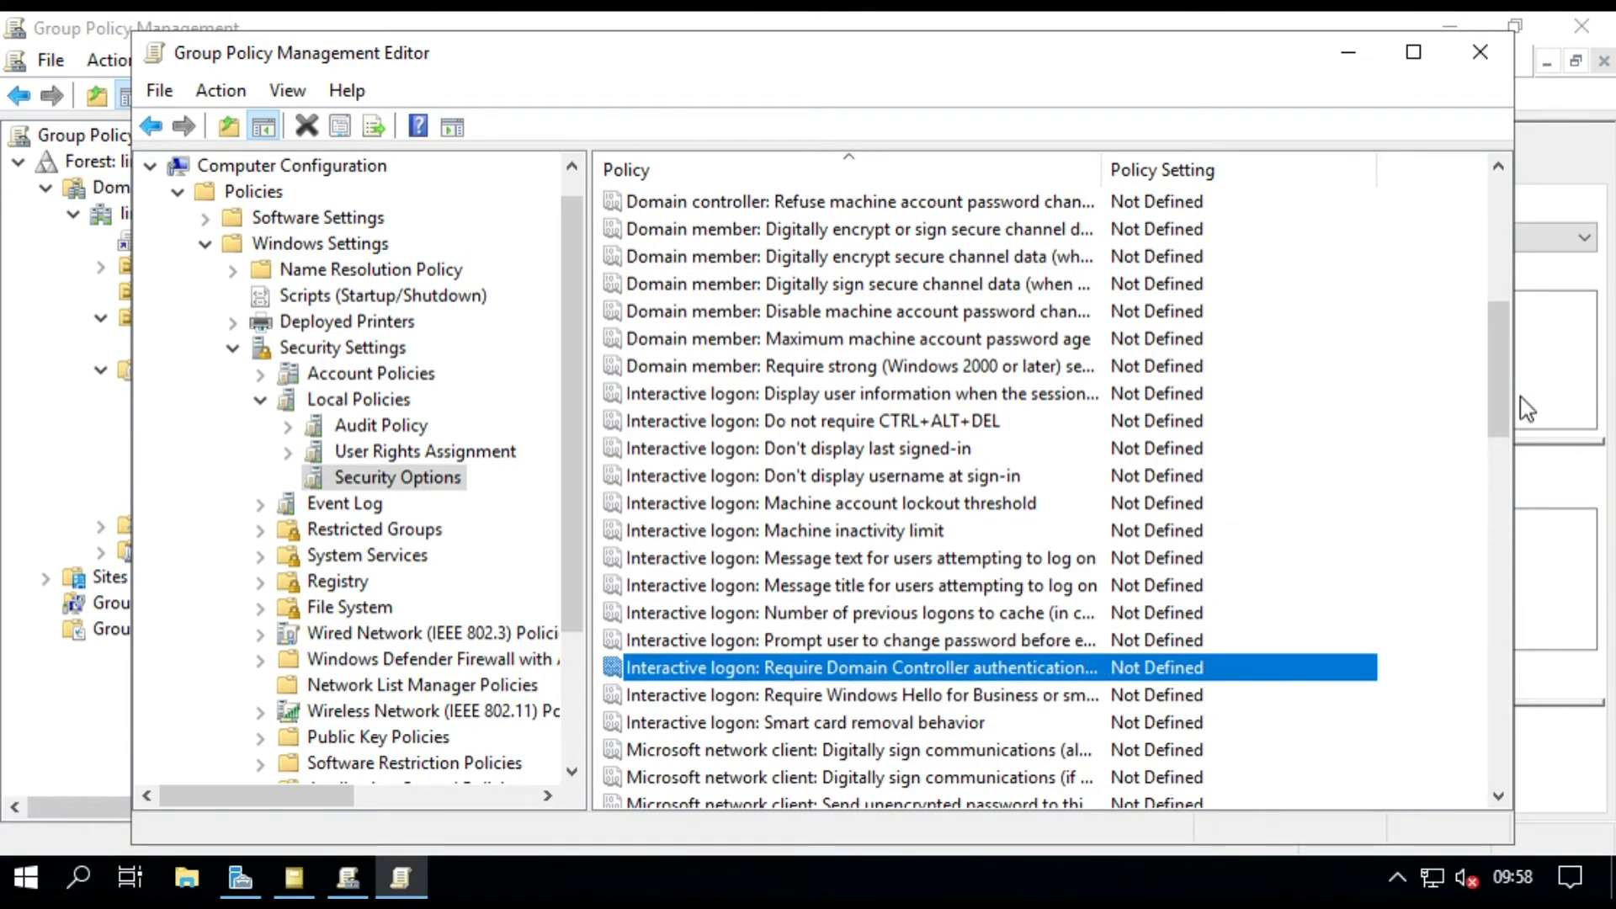
drag(1103, 170, 1265, 169)
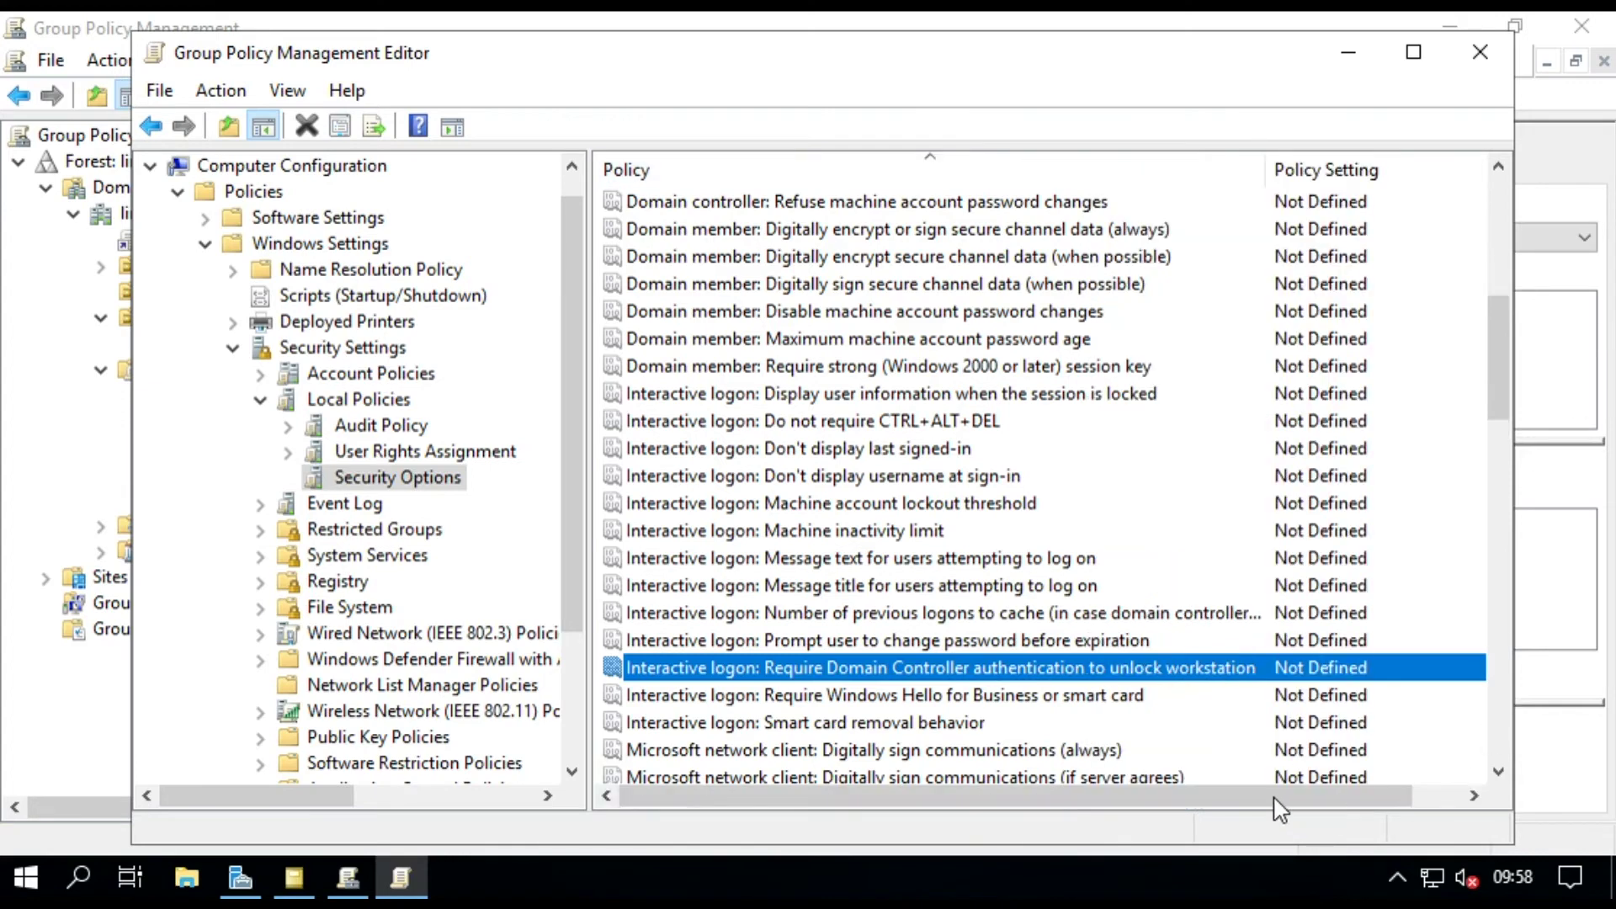
Define the policy "Interactive logon: Message text for users attempting to log on" as "Pergunakan komputer ini dengan baik dan benar"
click(870, 558)
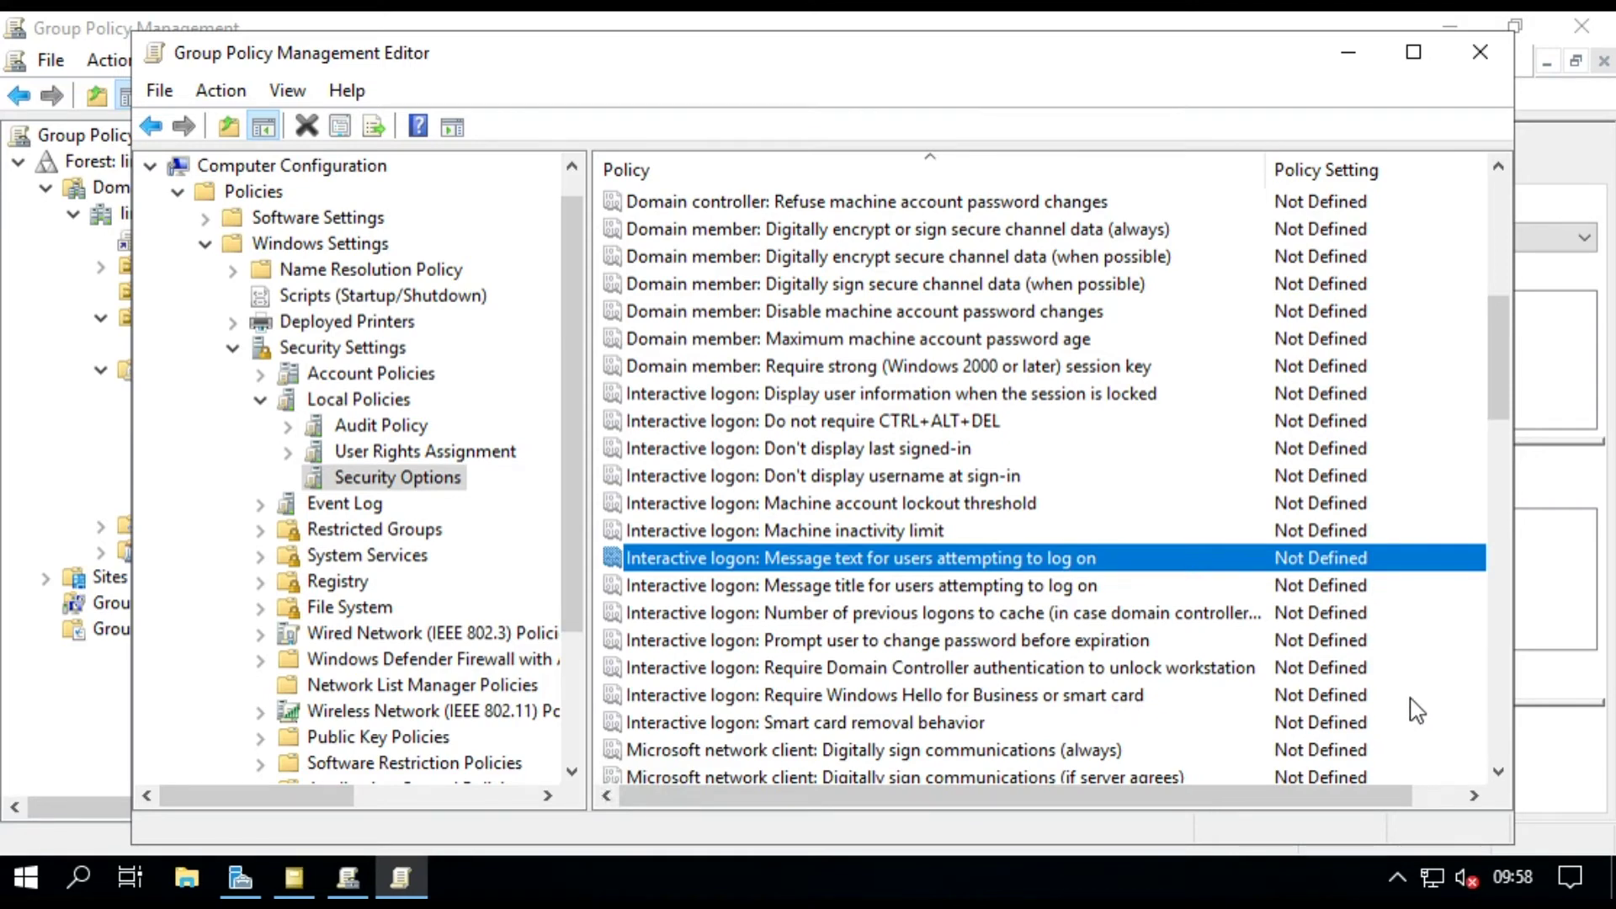
key(Return)
key(space)
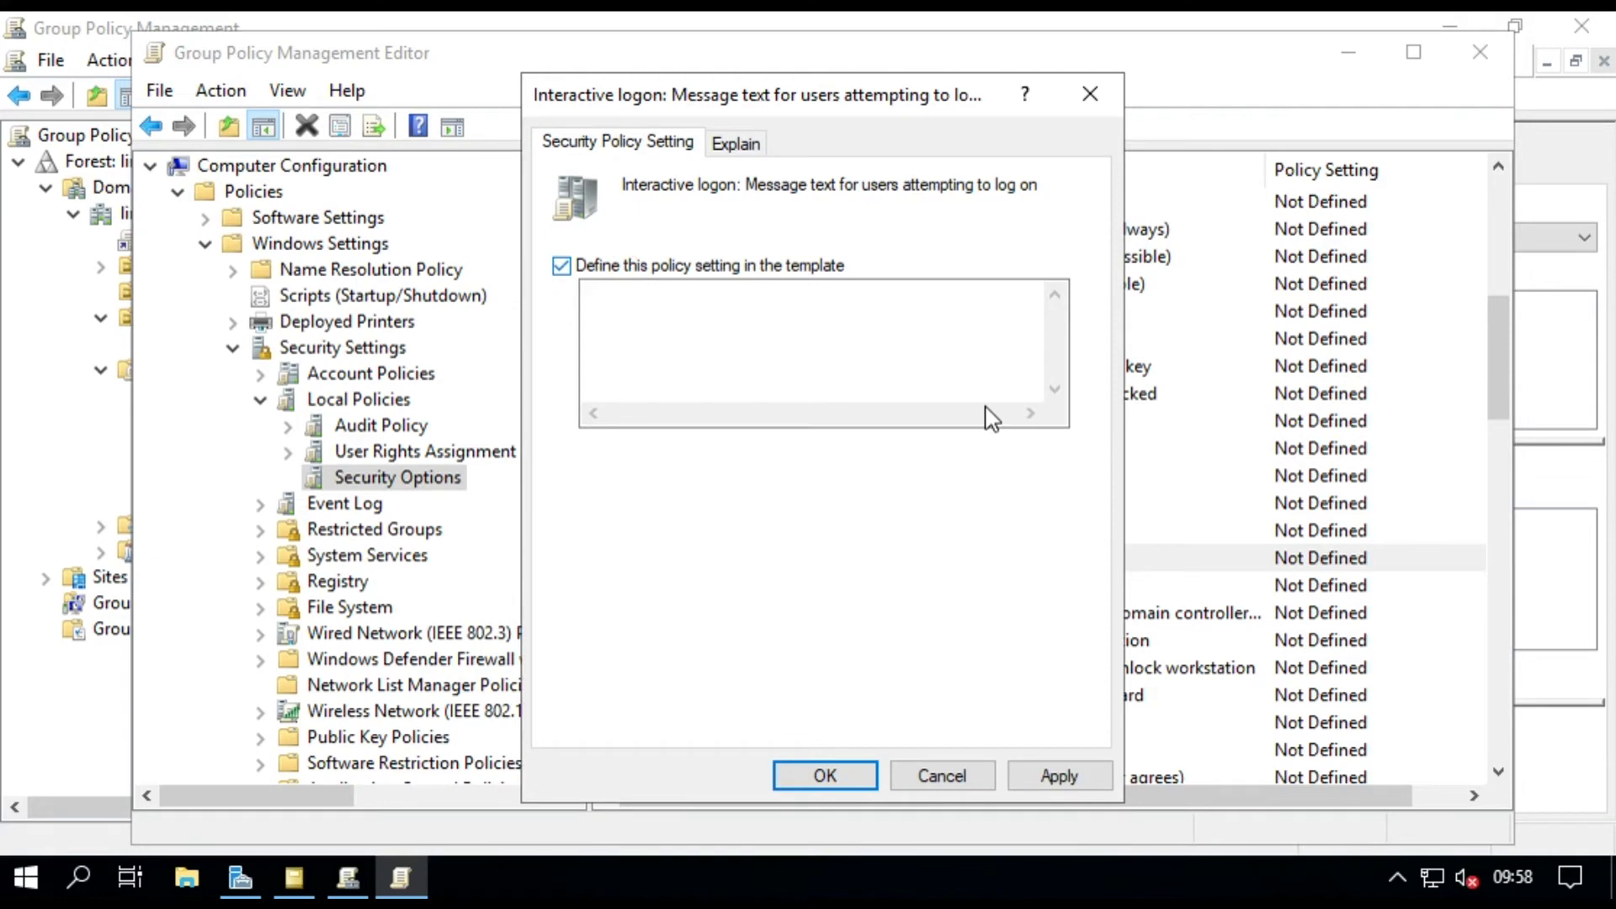
key(Tab)
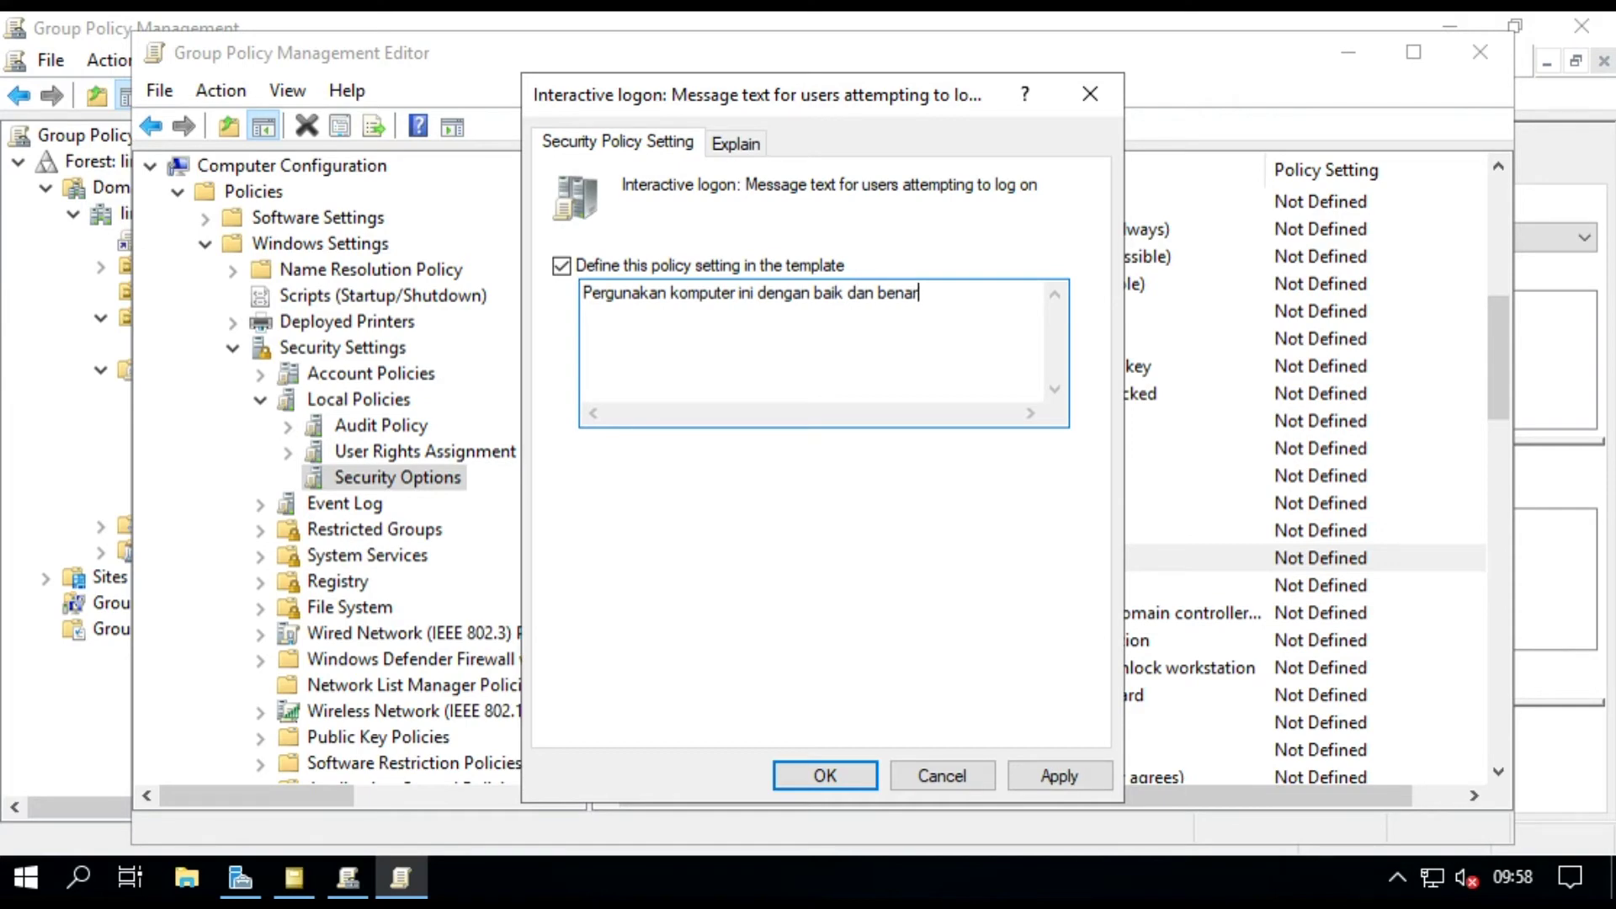
click(851, 777)
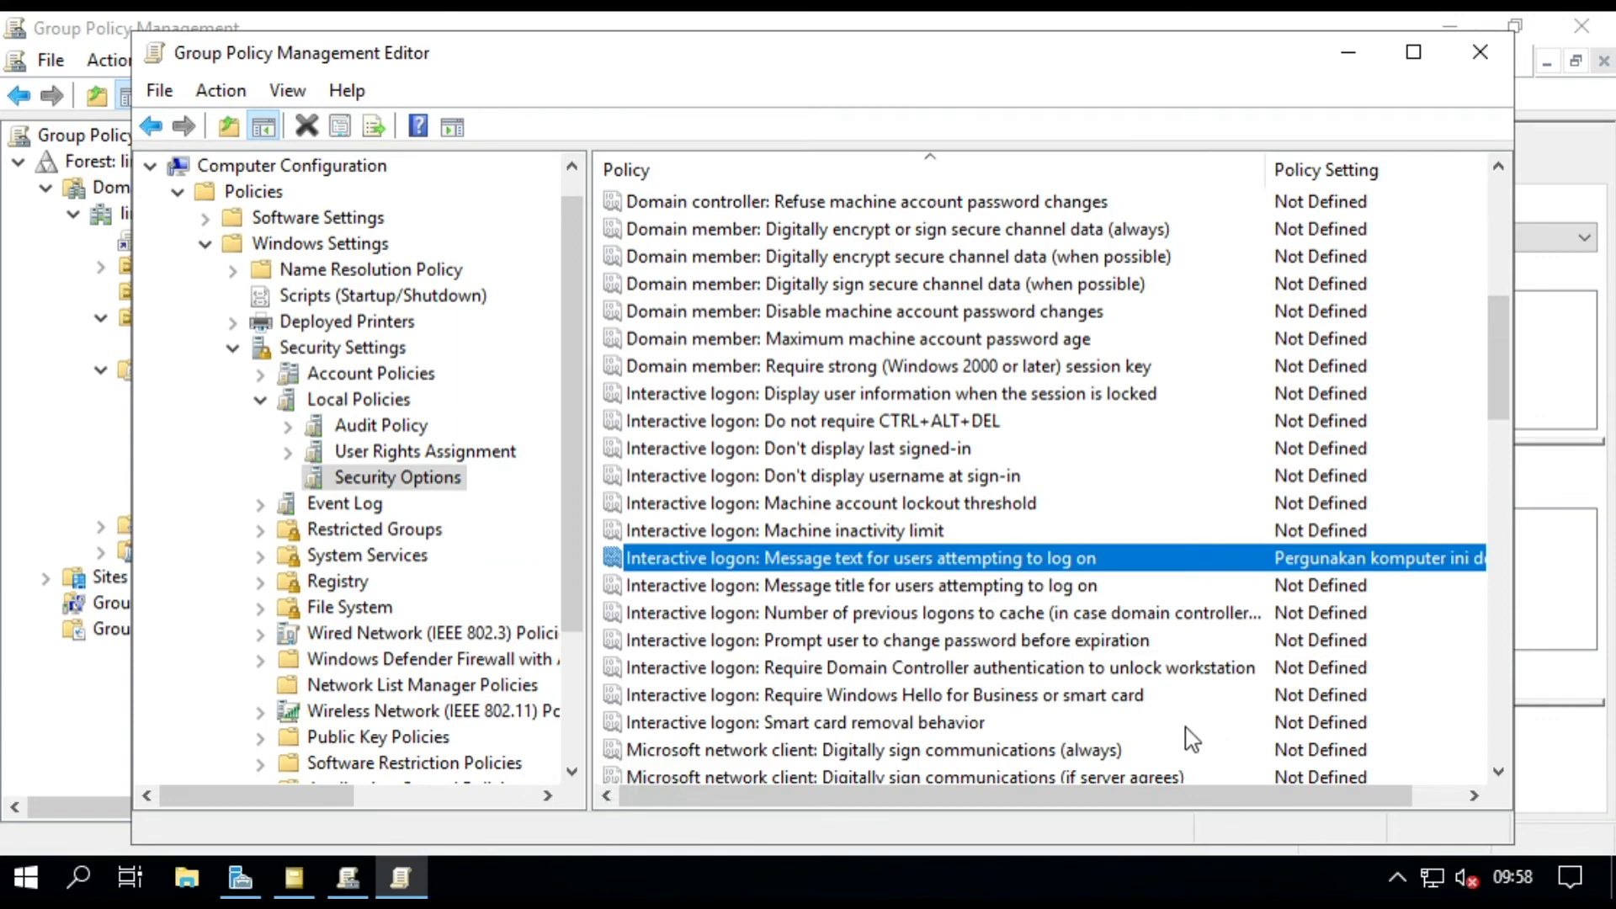
Define the policy "Interactive logon: Message title for users attempting to log on" as "DAKUSOFT.INC"
key(Down)
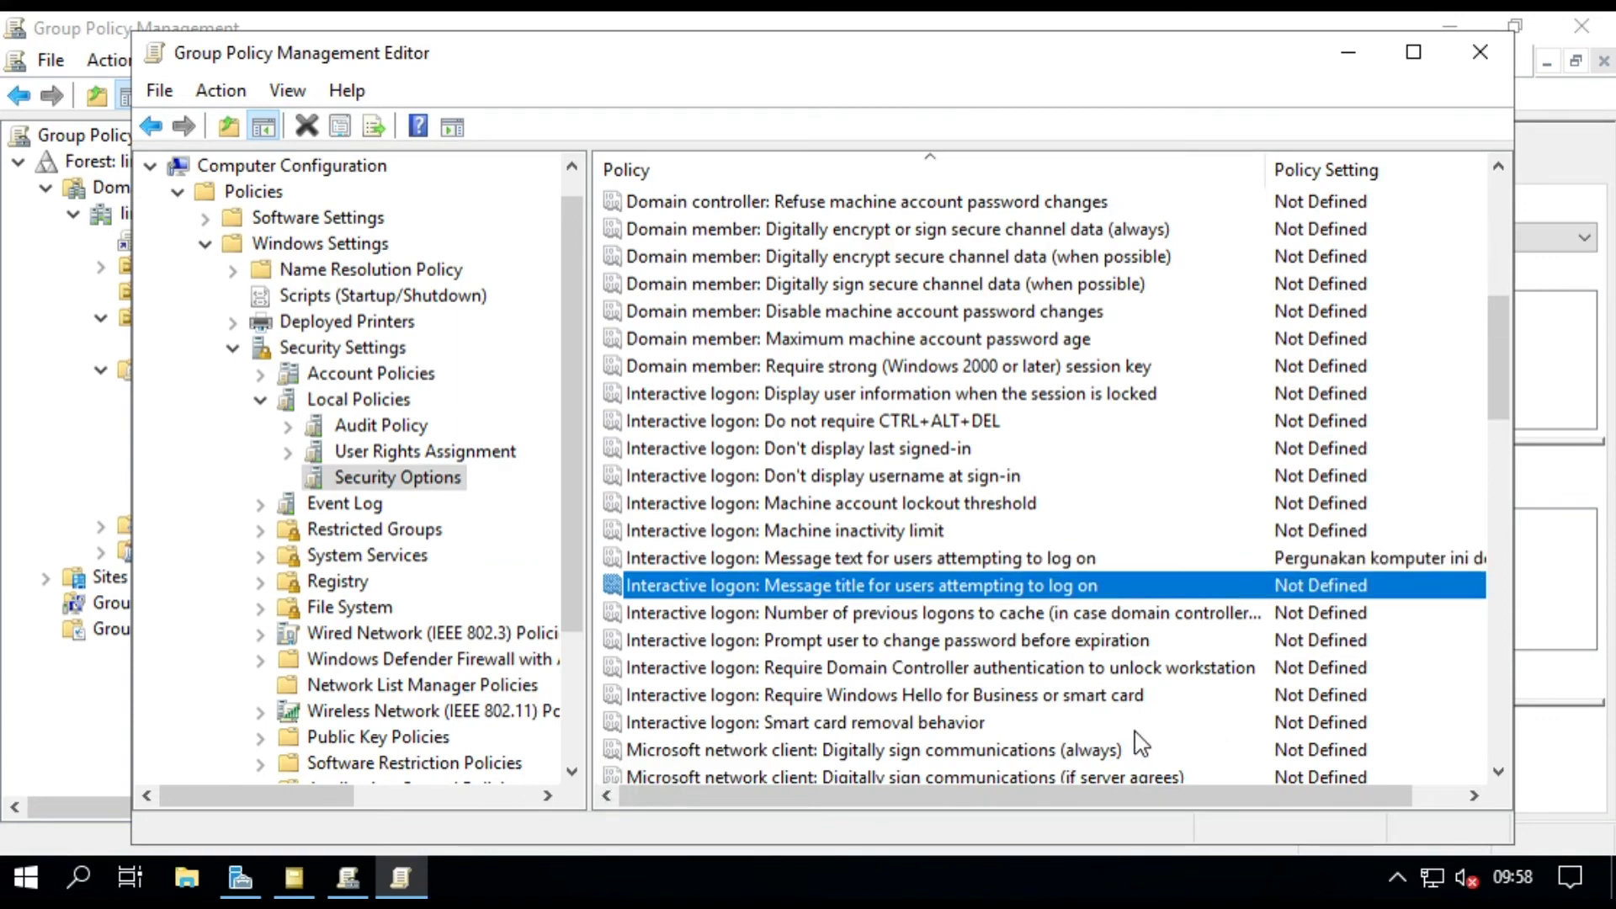
double_click(1135, 591)
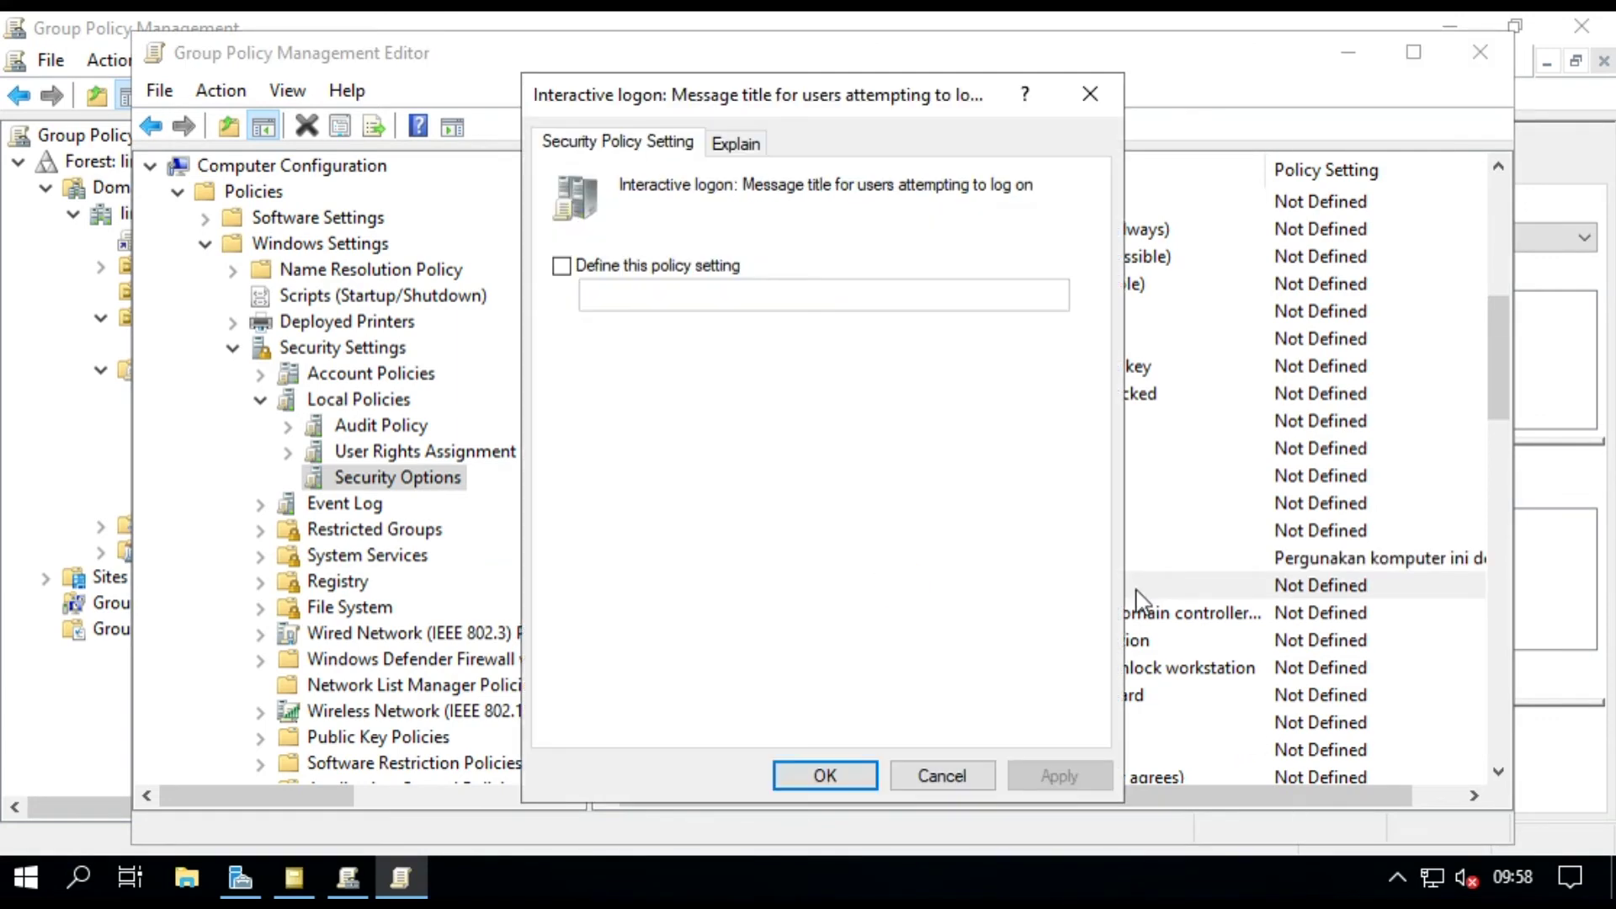
click(617, 265)
click(633, 287)
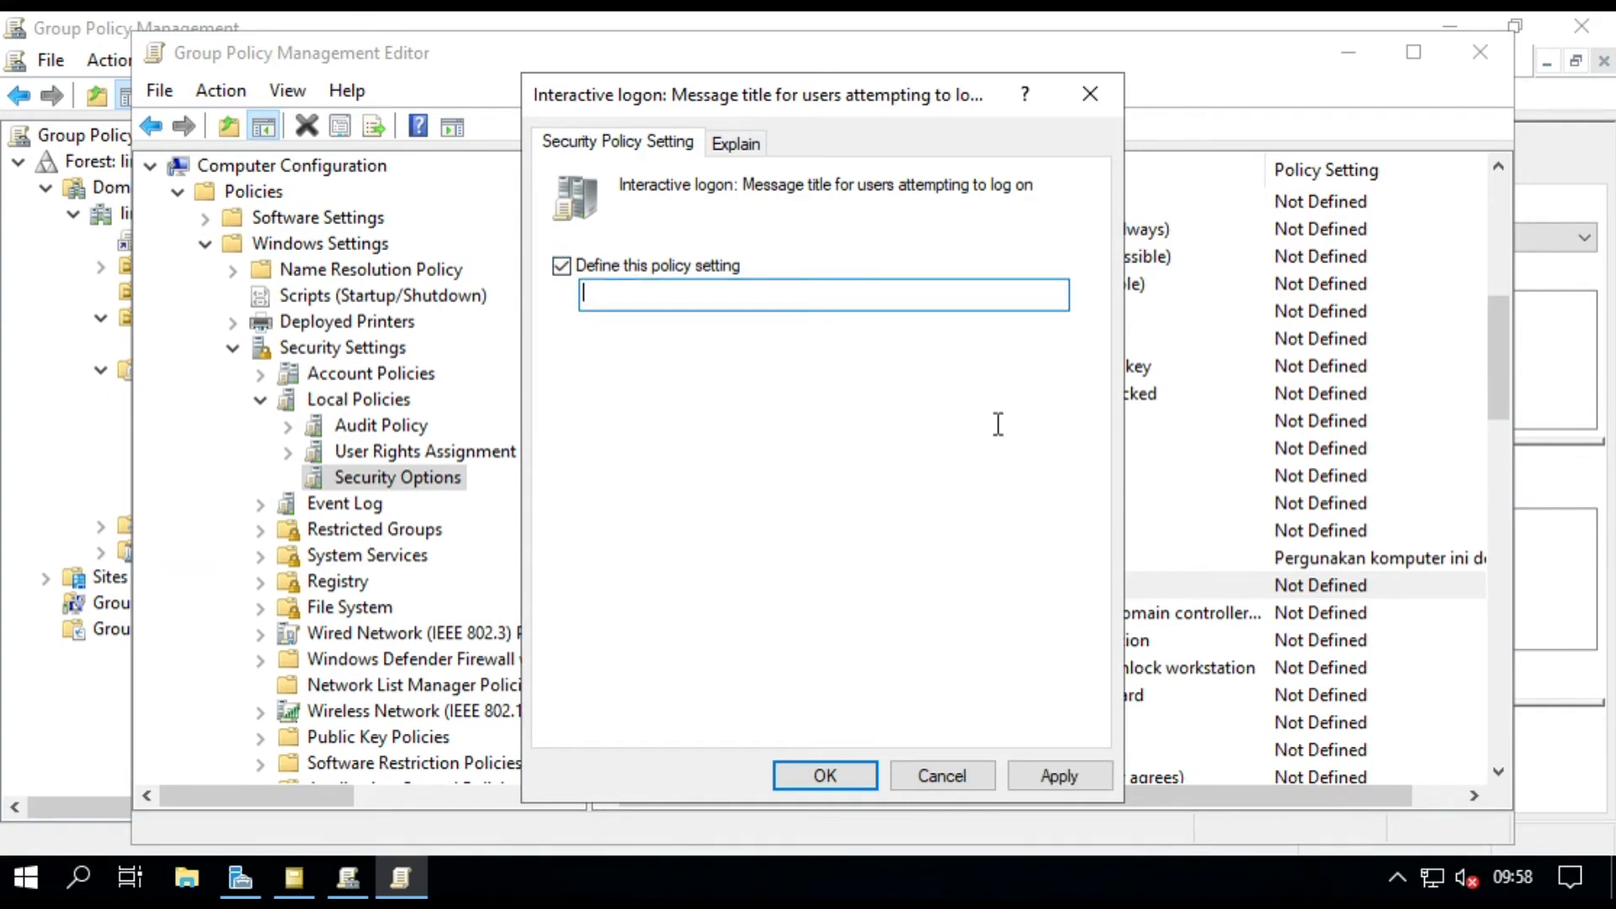
text(DAKUSOFT.INC)
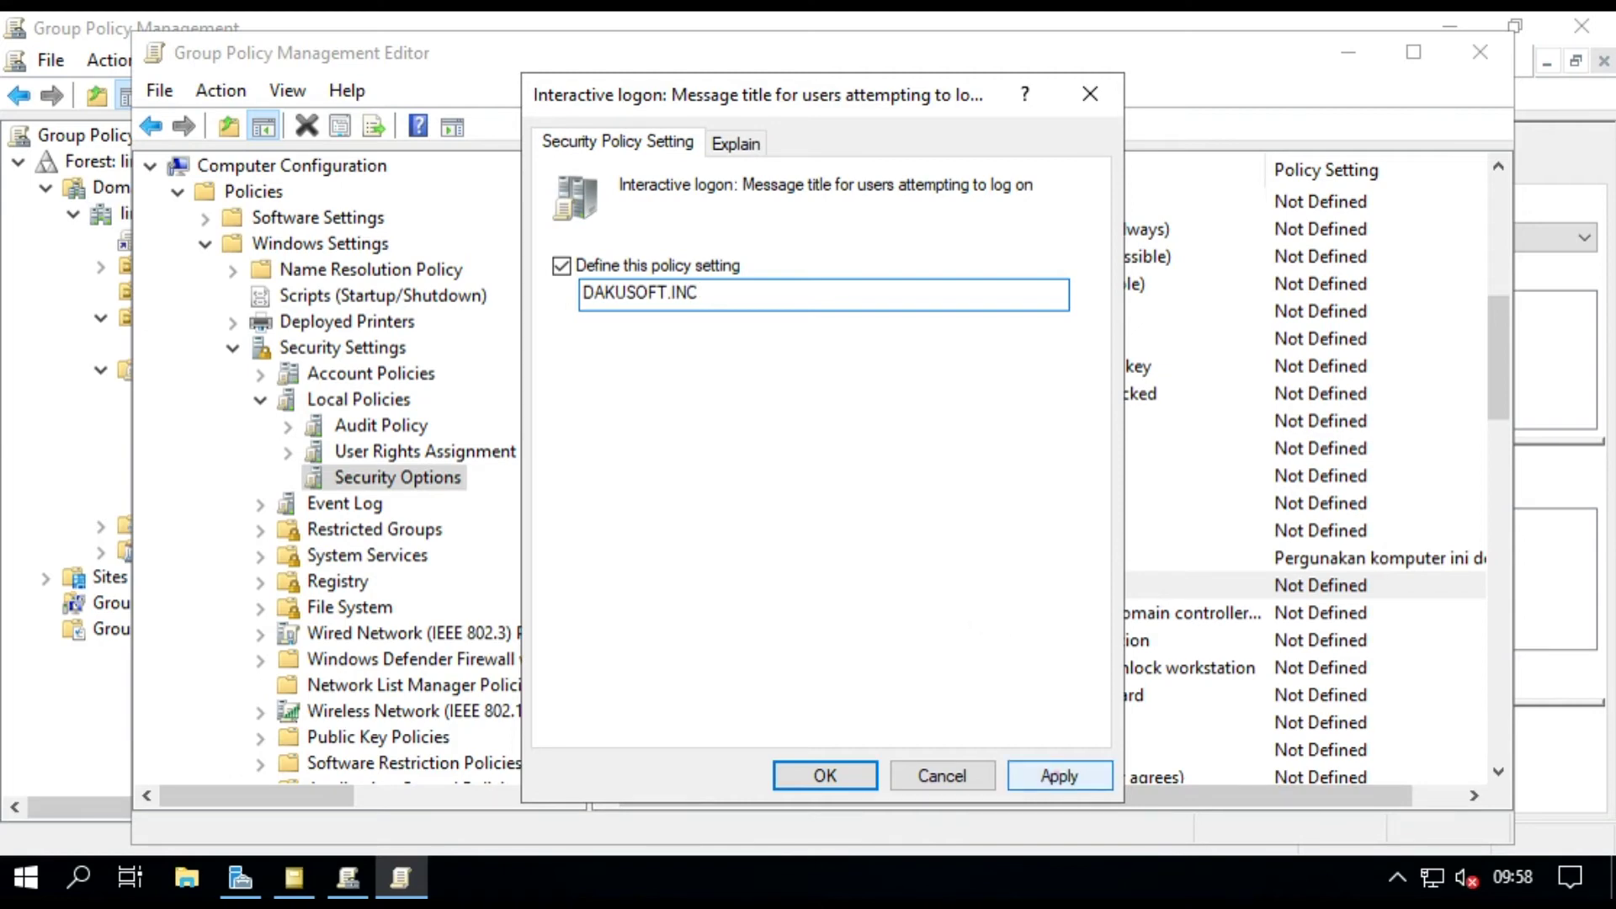
click(1059, 775)
click(825, 776)
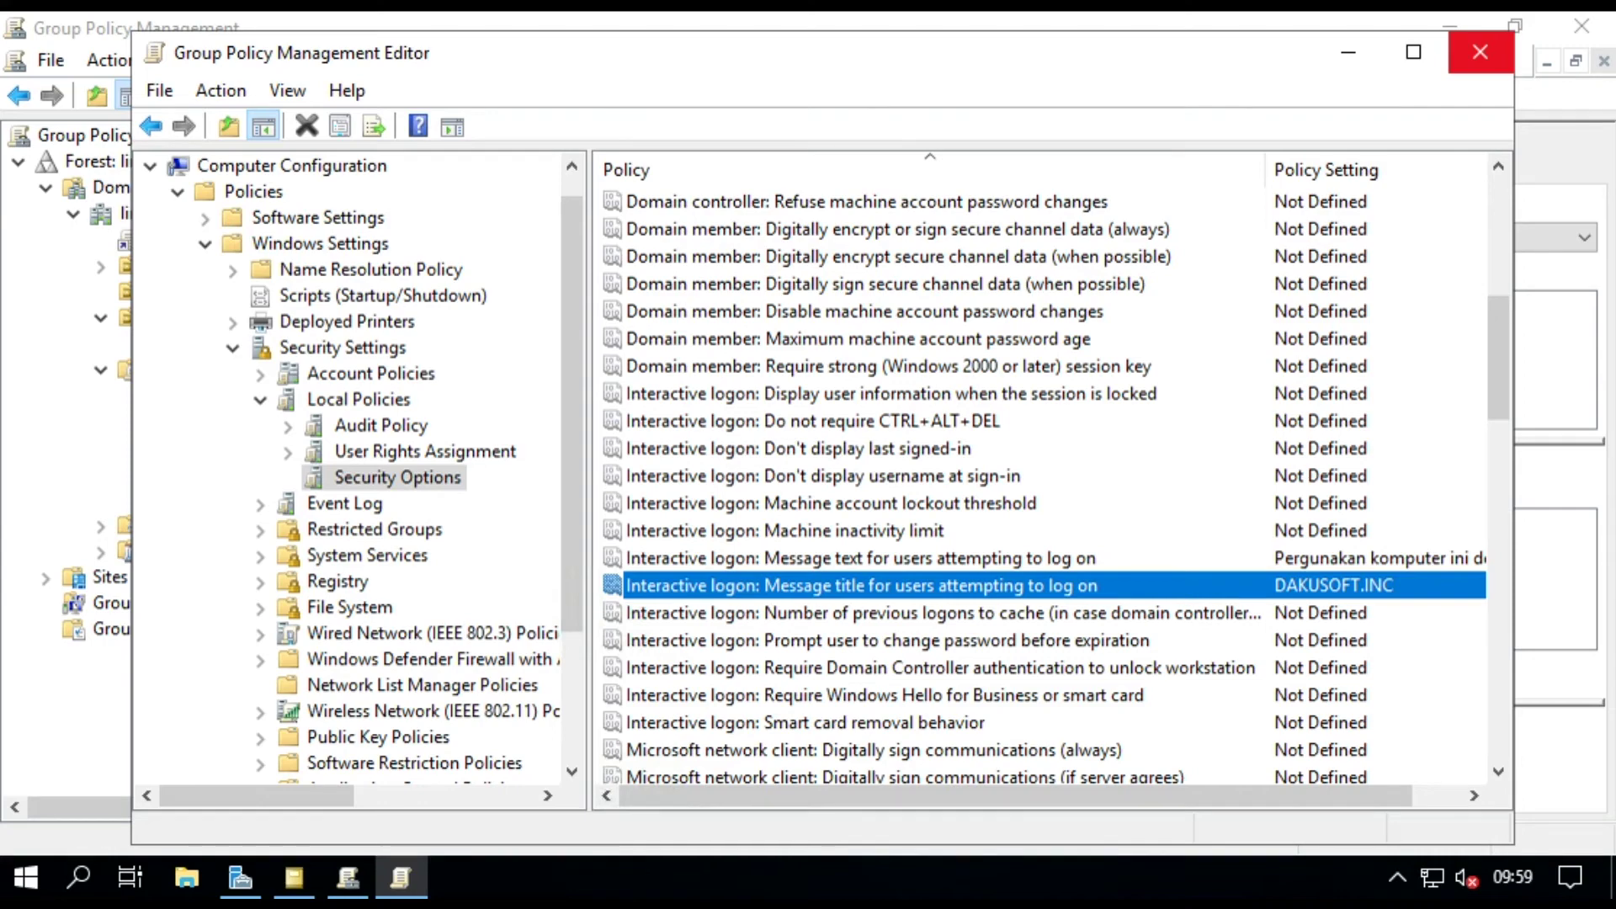
Close the policy editor and review the link options of the Greeting GPO under PROD
click(1480, 52)
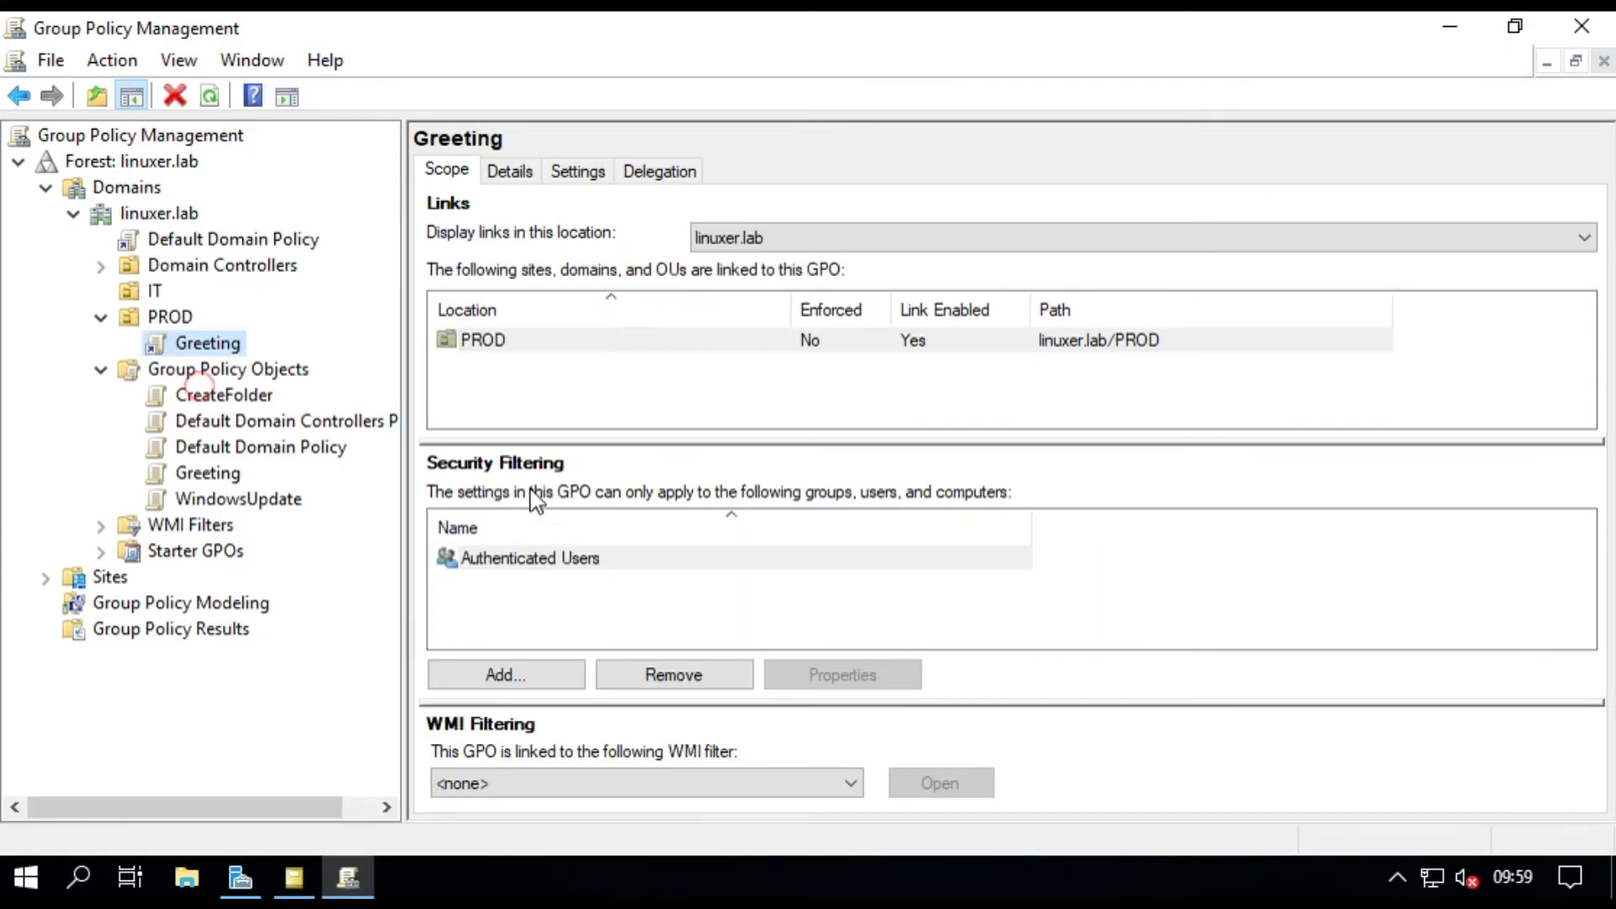
key(shift+F10)
key(Down)
key(Down)
key(Down)
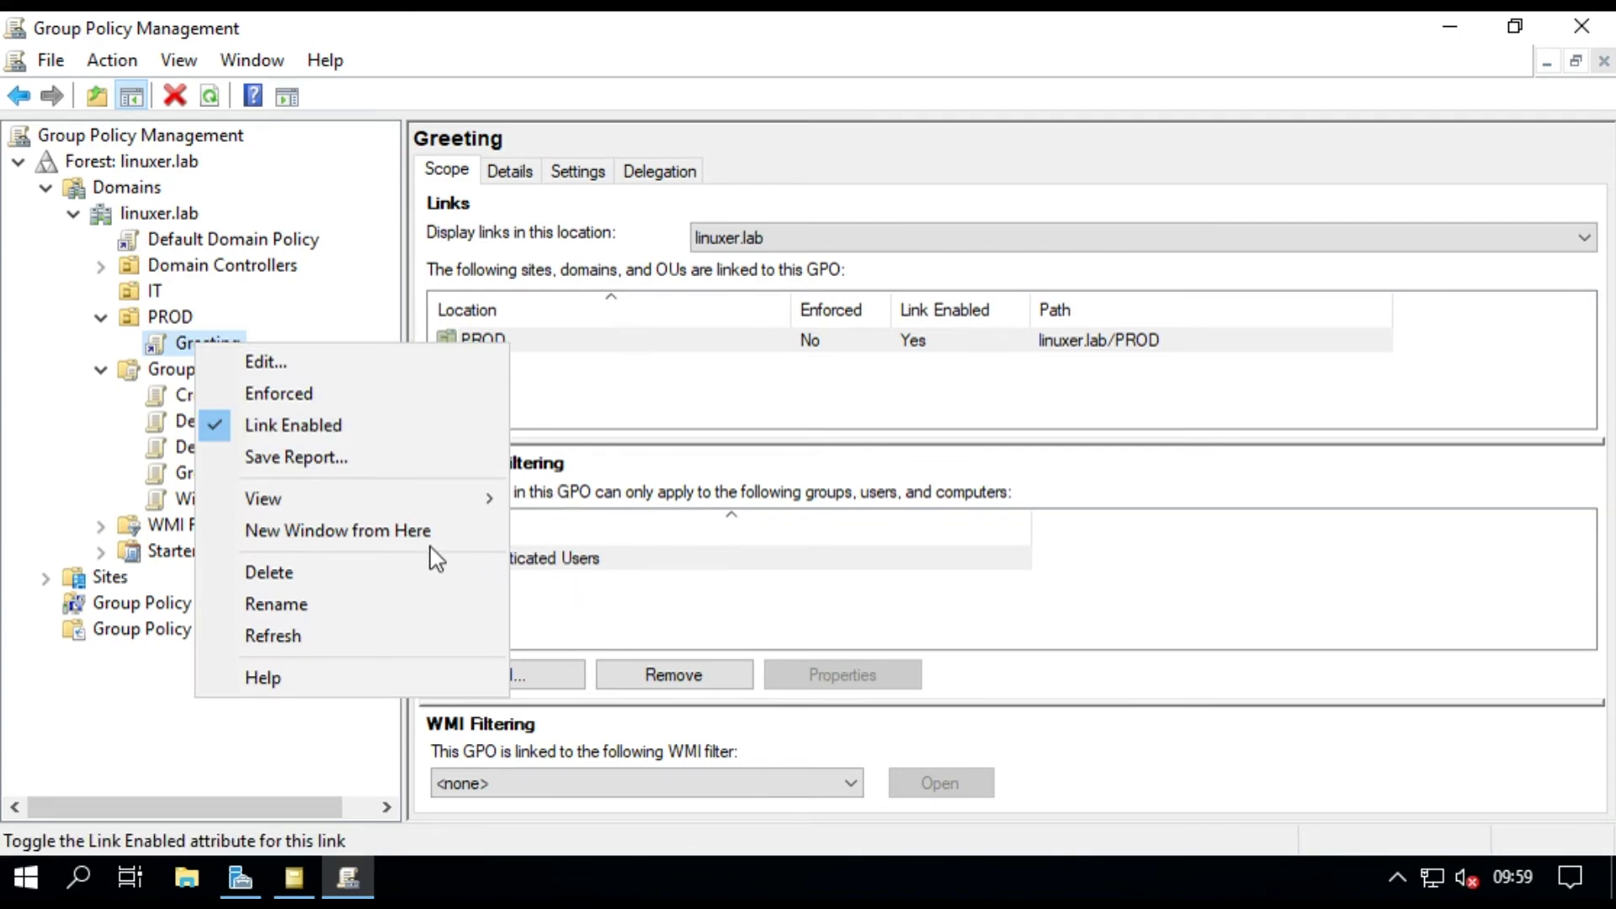
Review the Greeting GPO's settings report, expanding Security Settings to the Interactive Logon policies under Local Policies/Security Options
key(Escape)
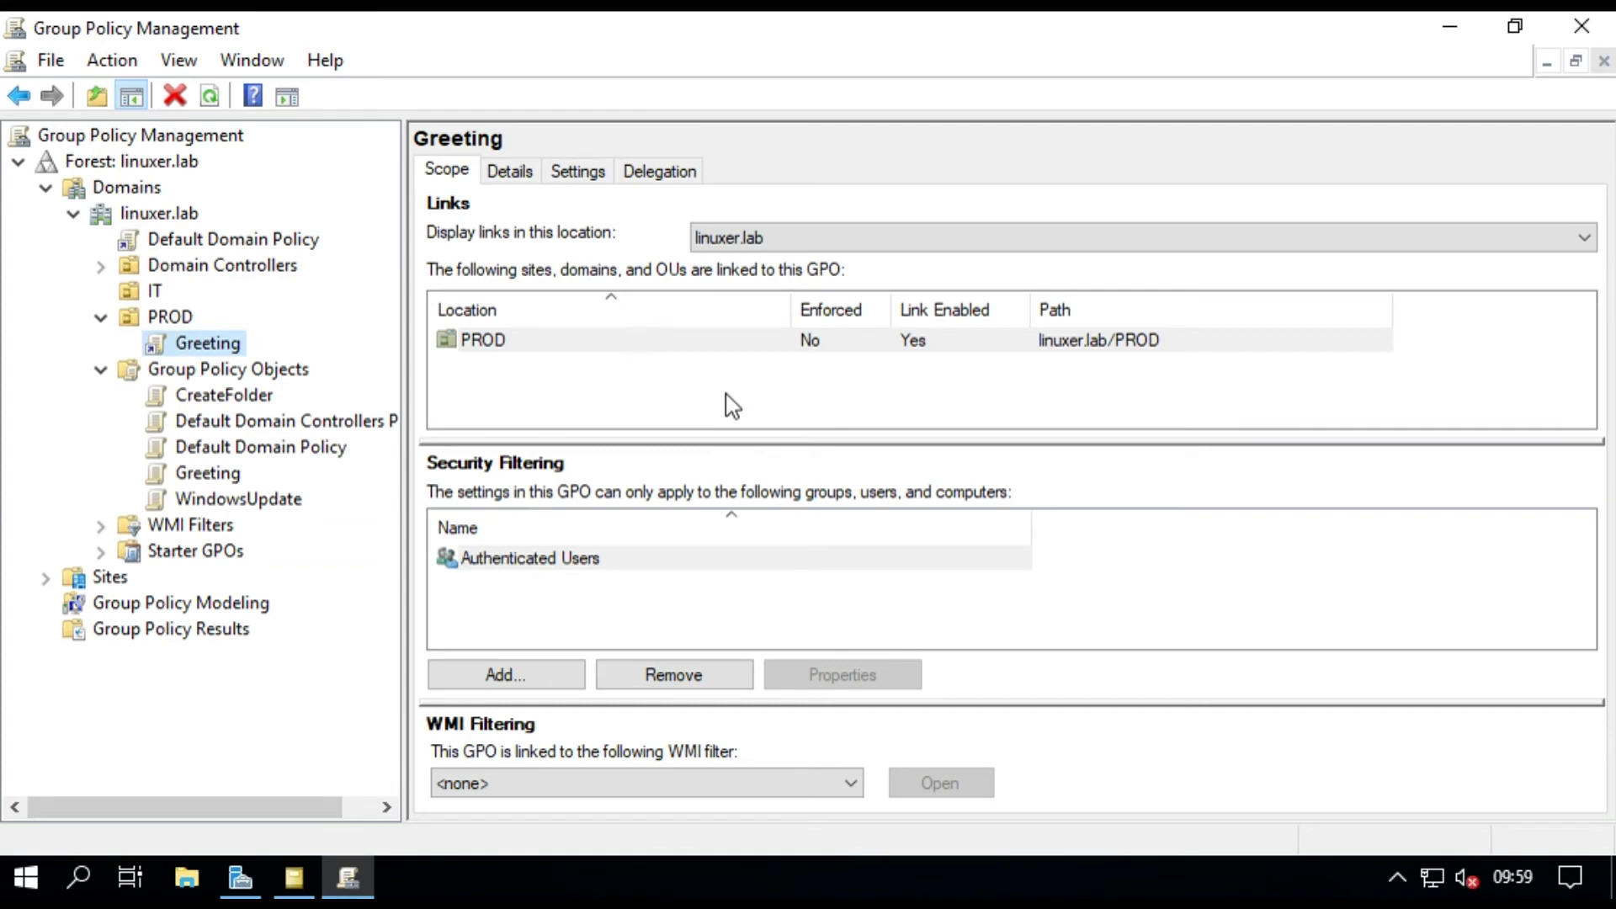
click(572, 170)
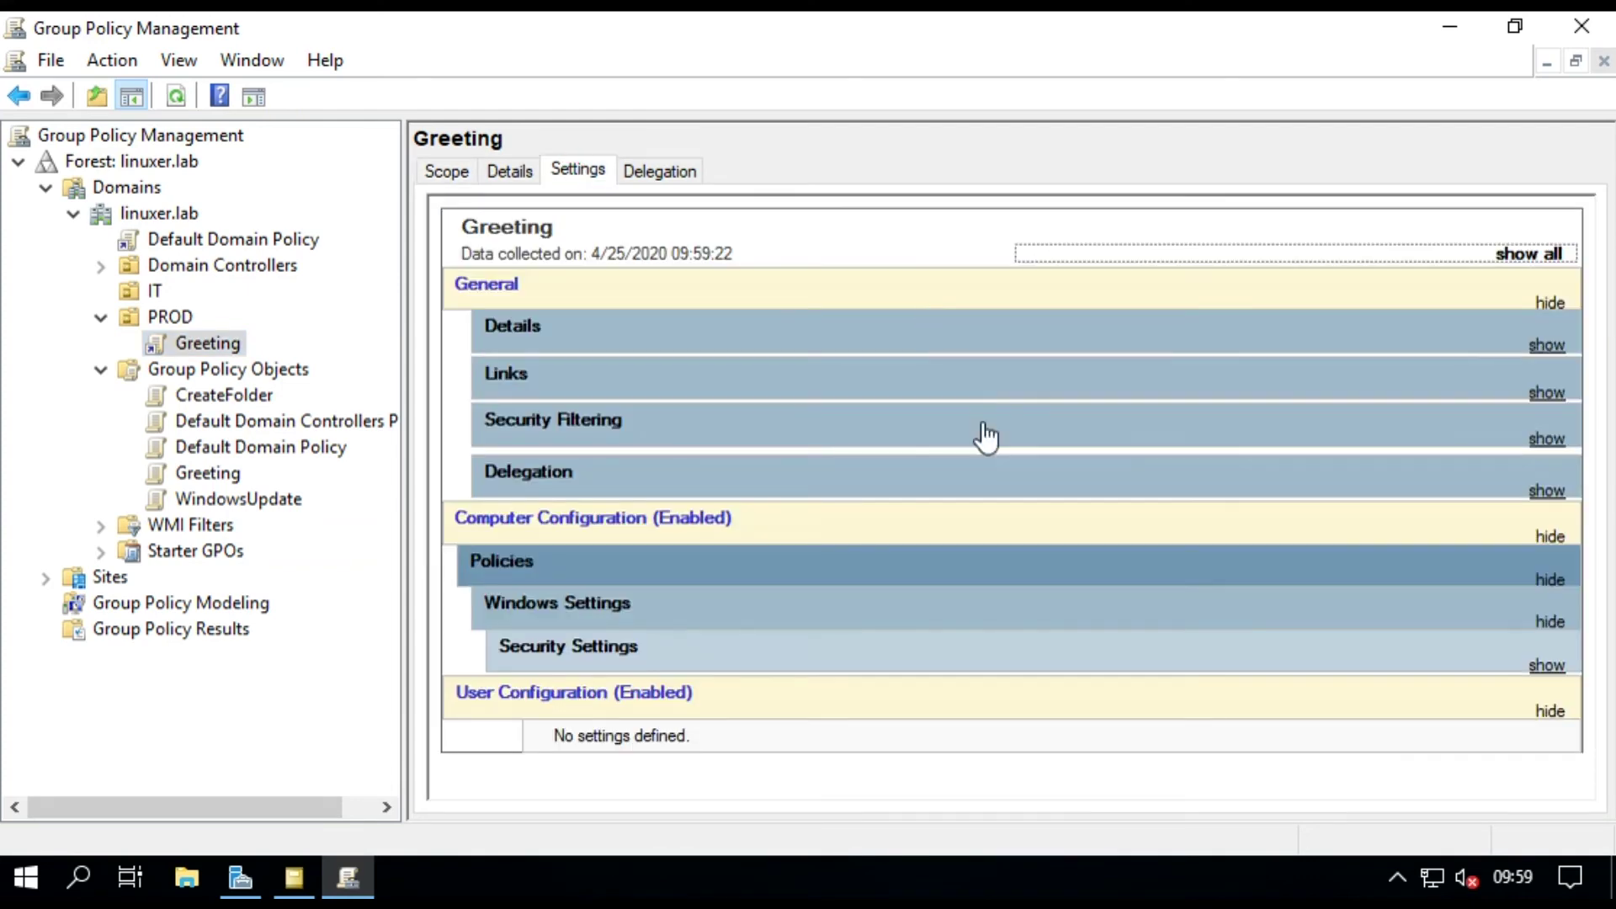
click(801, 687)
scroll(802, 683, down, 1)
click(763, 674)
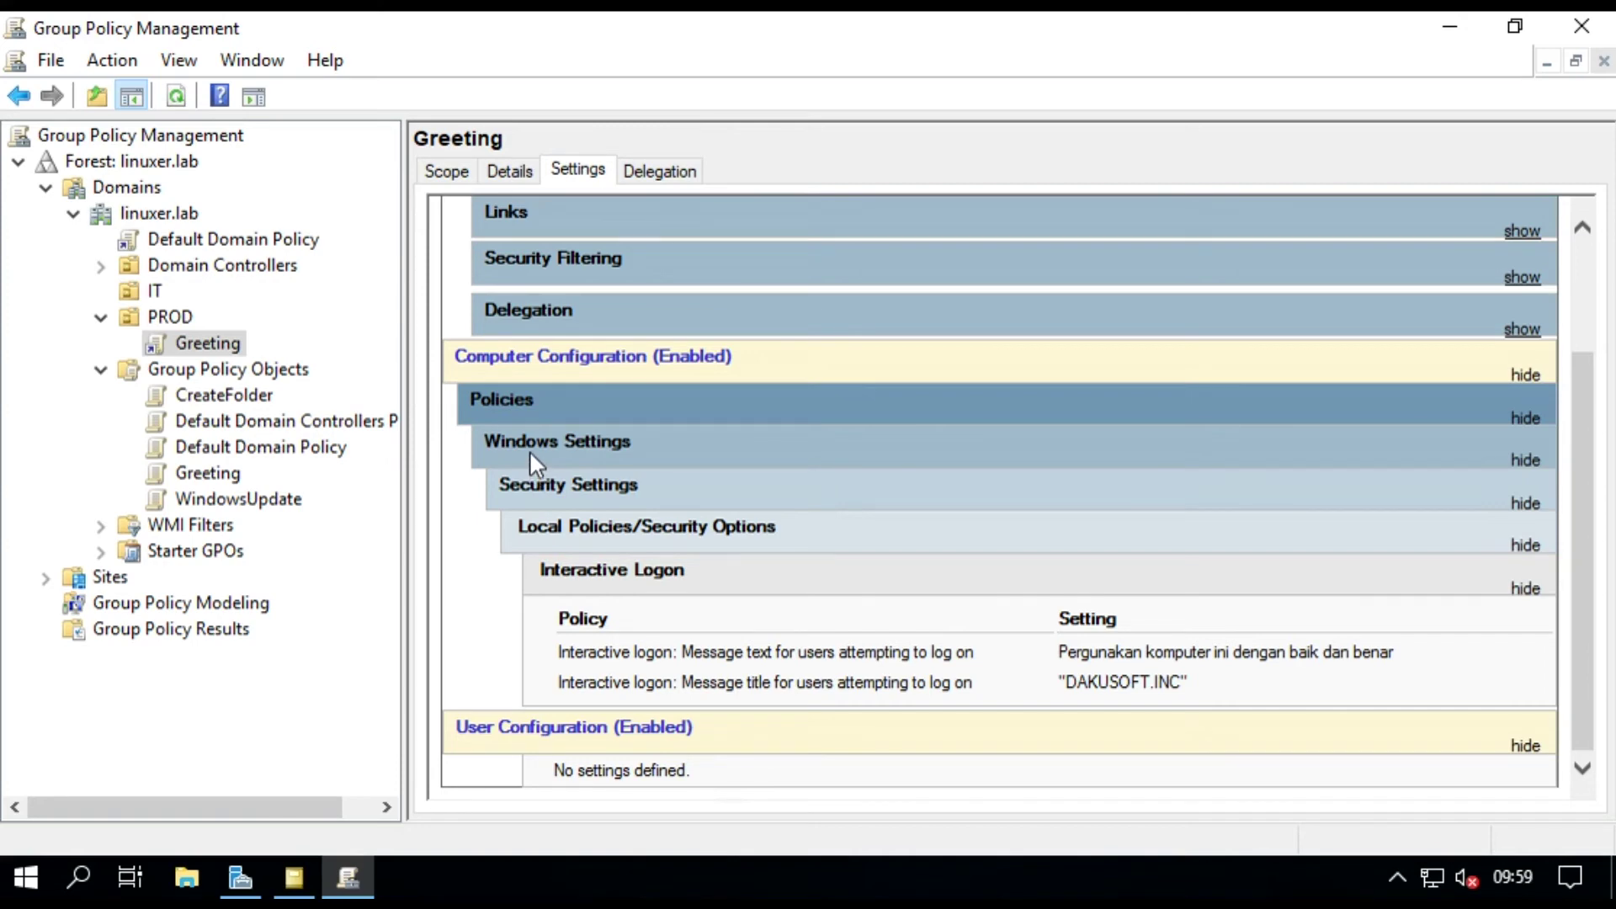
click(166, 315)
right_click(166, 316)
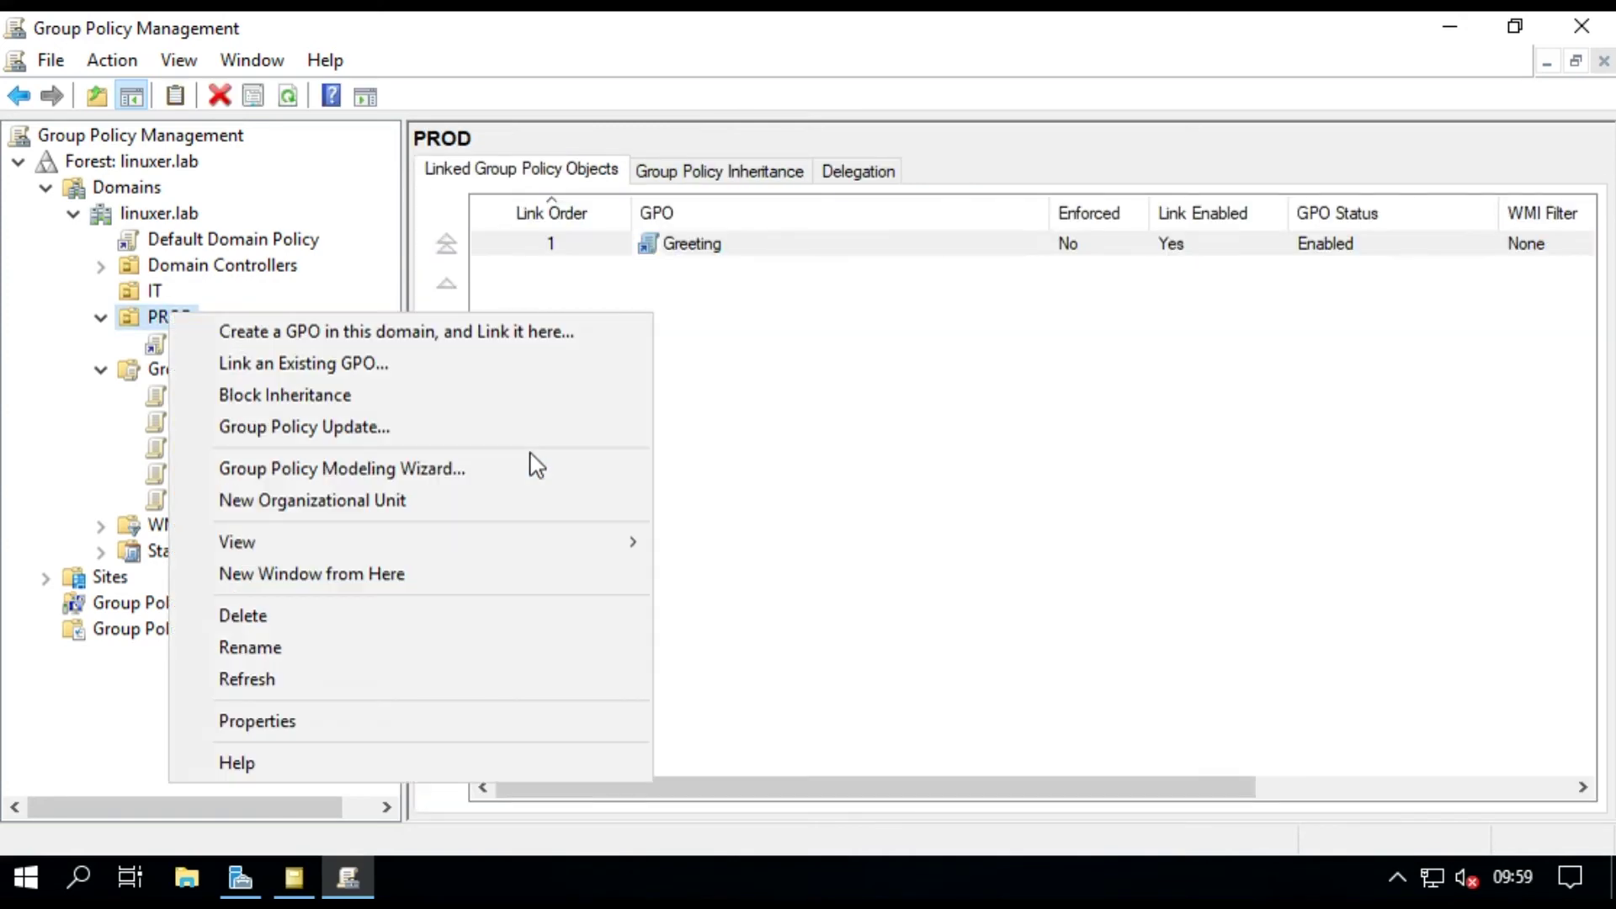
key(Down)
key(Down)
key(Down)
key(Down)
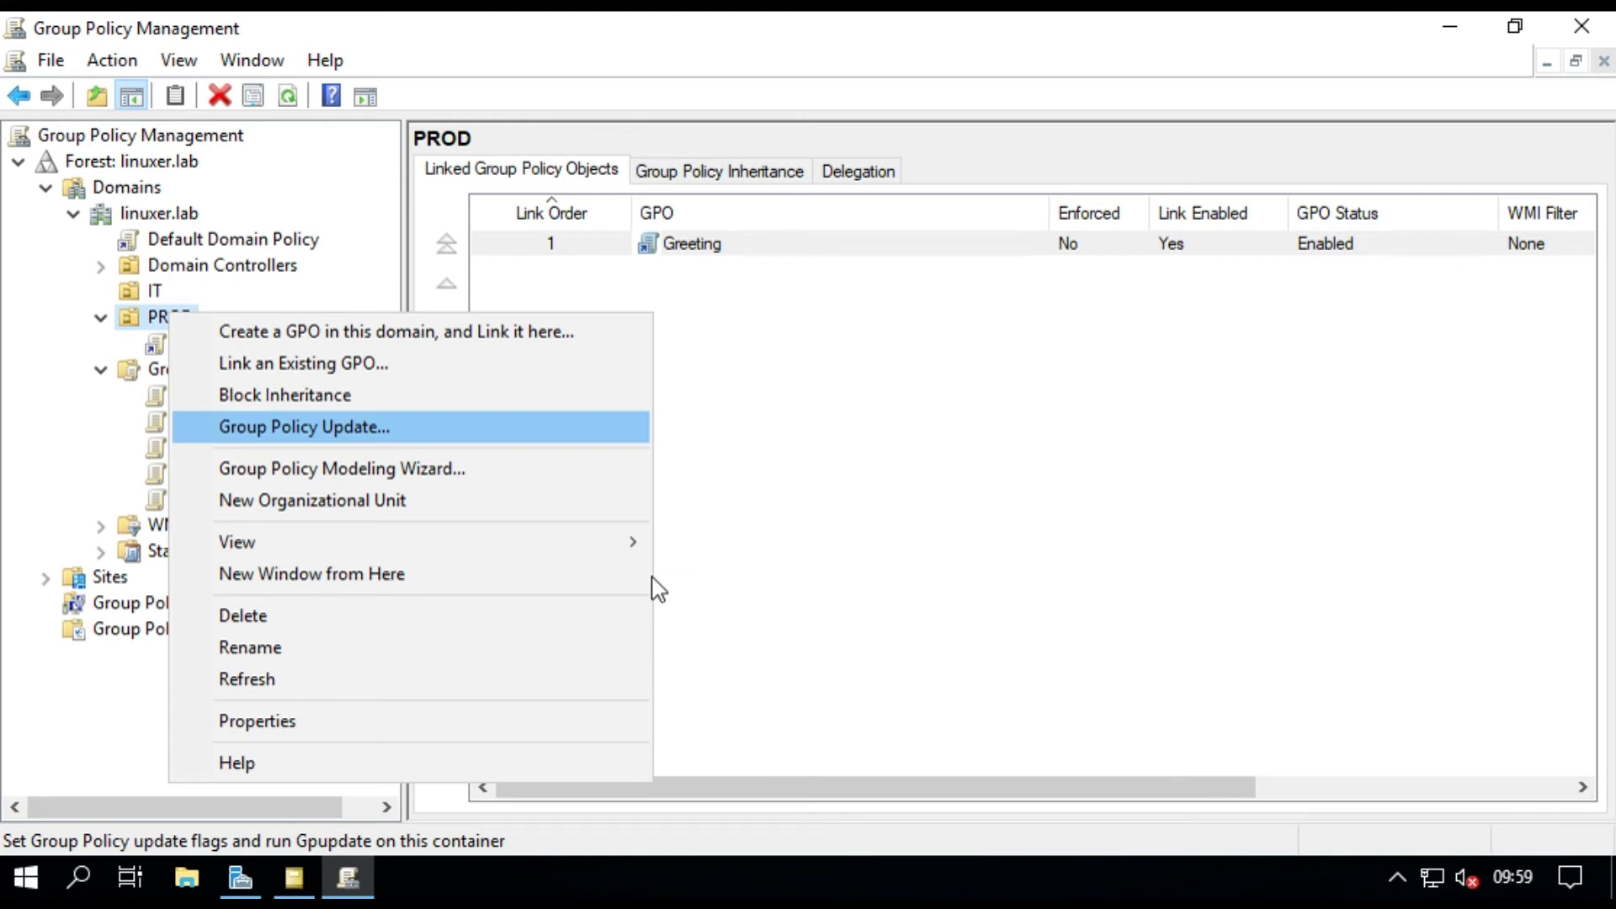
click(452, 844)
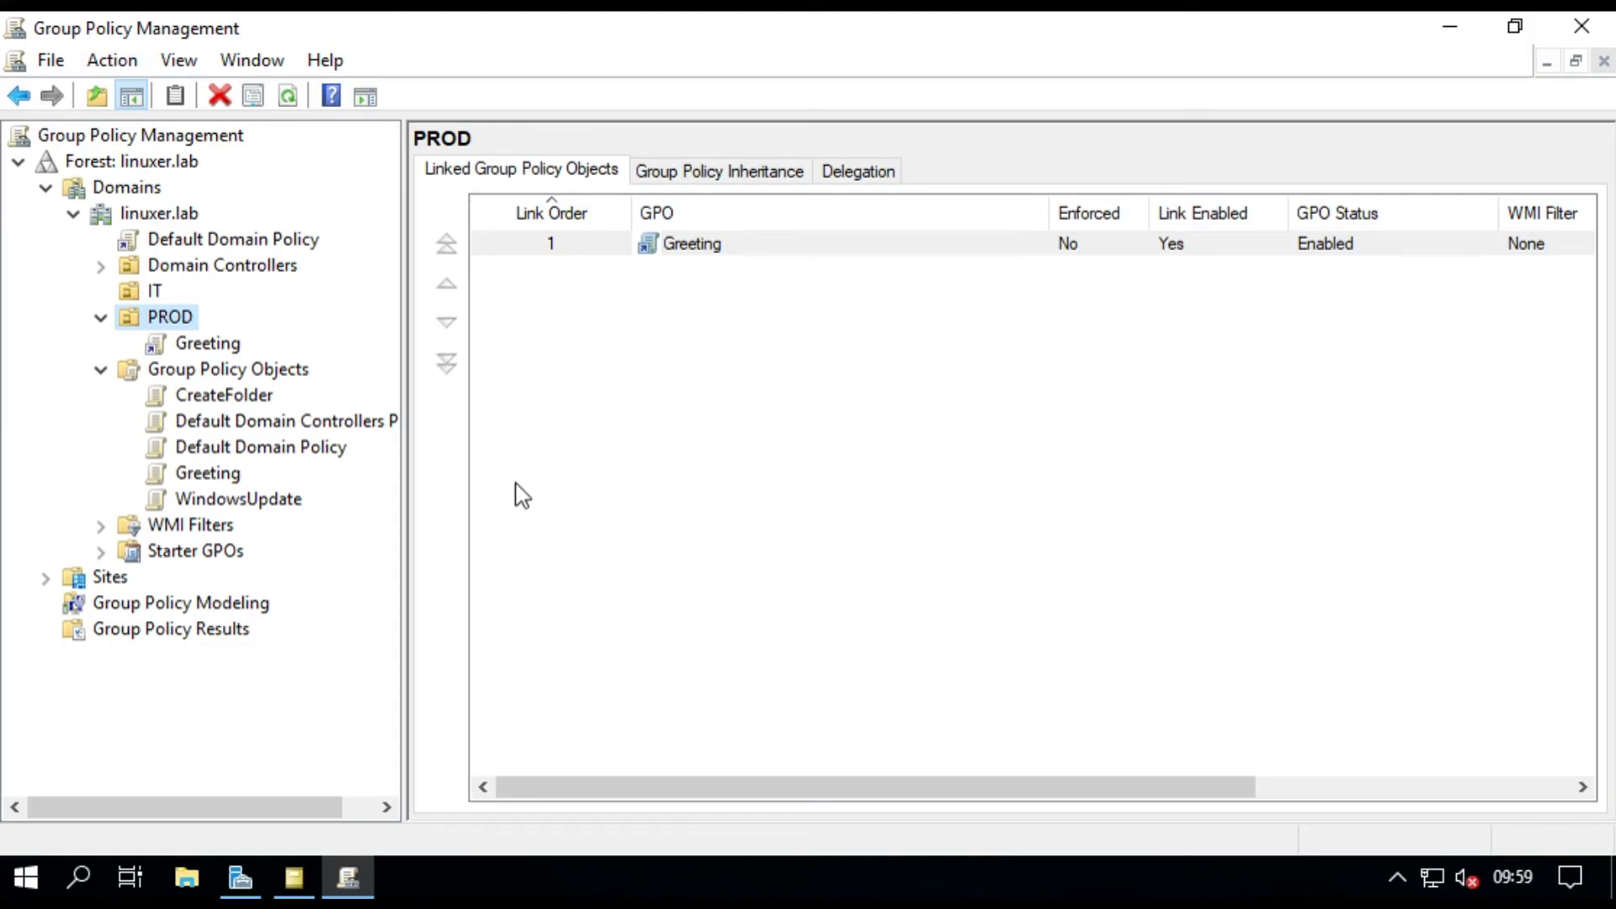
key(F2)
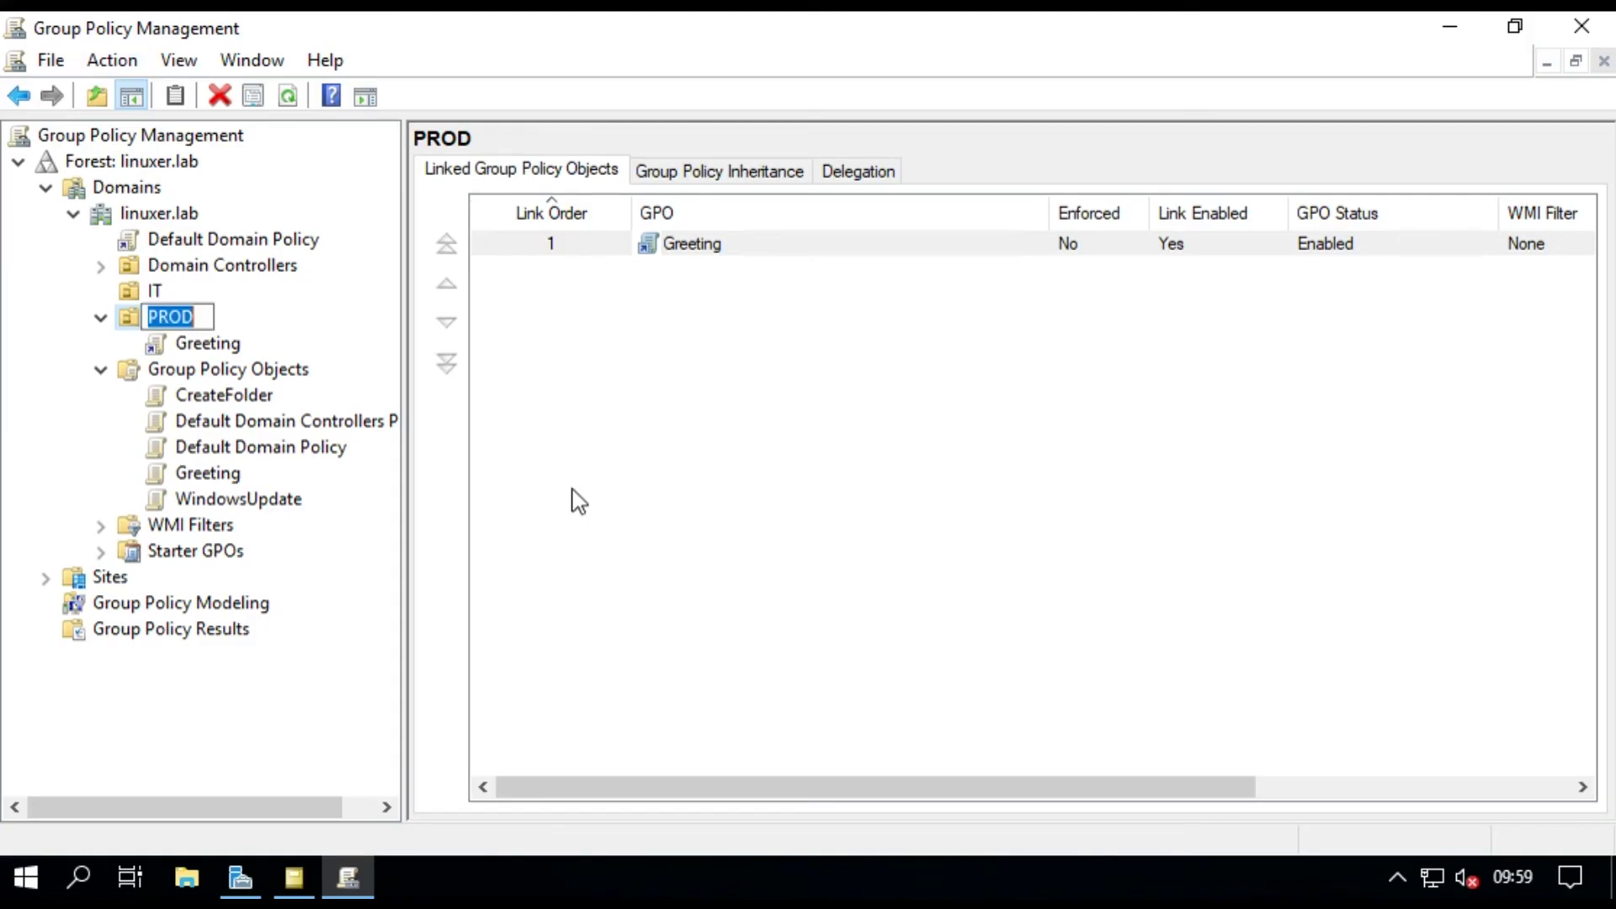
key(Escape)
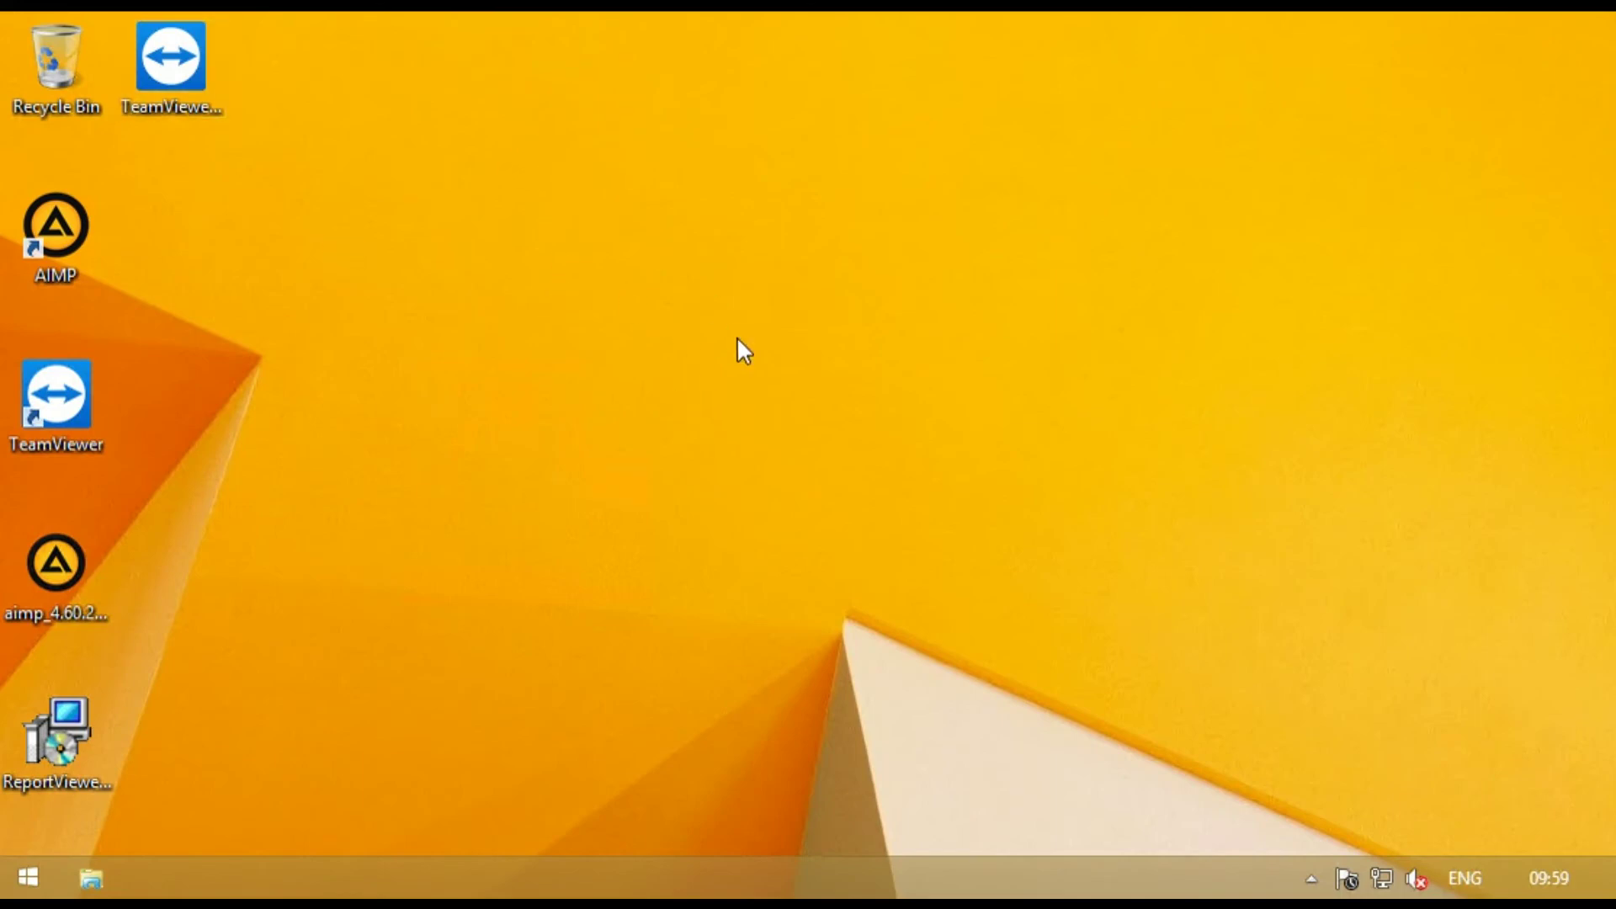
Switch to the first Windows client, open a Command Prompt and run gpupdate /force
key(super+r)
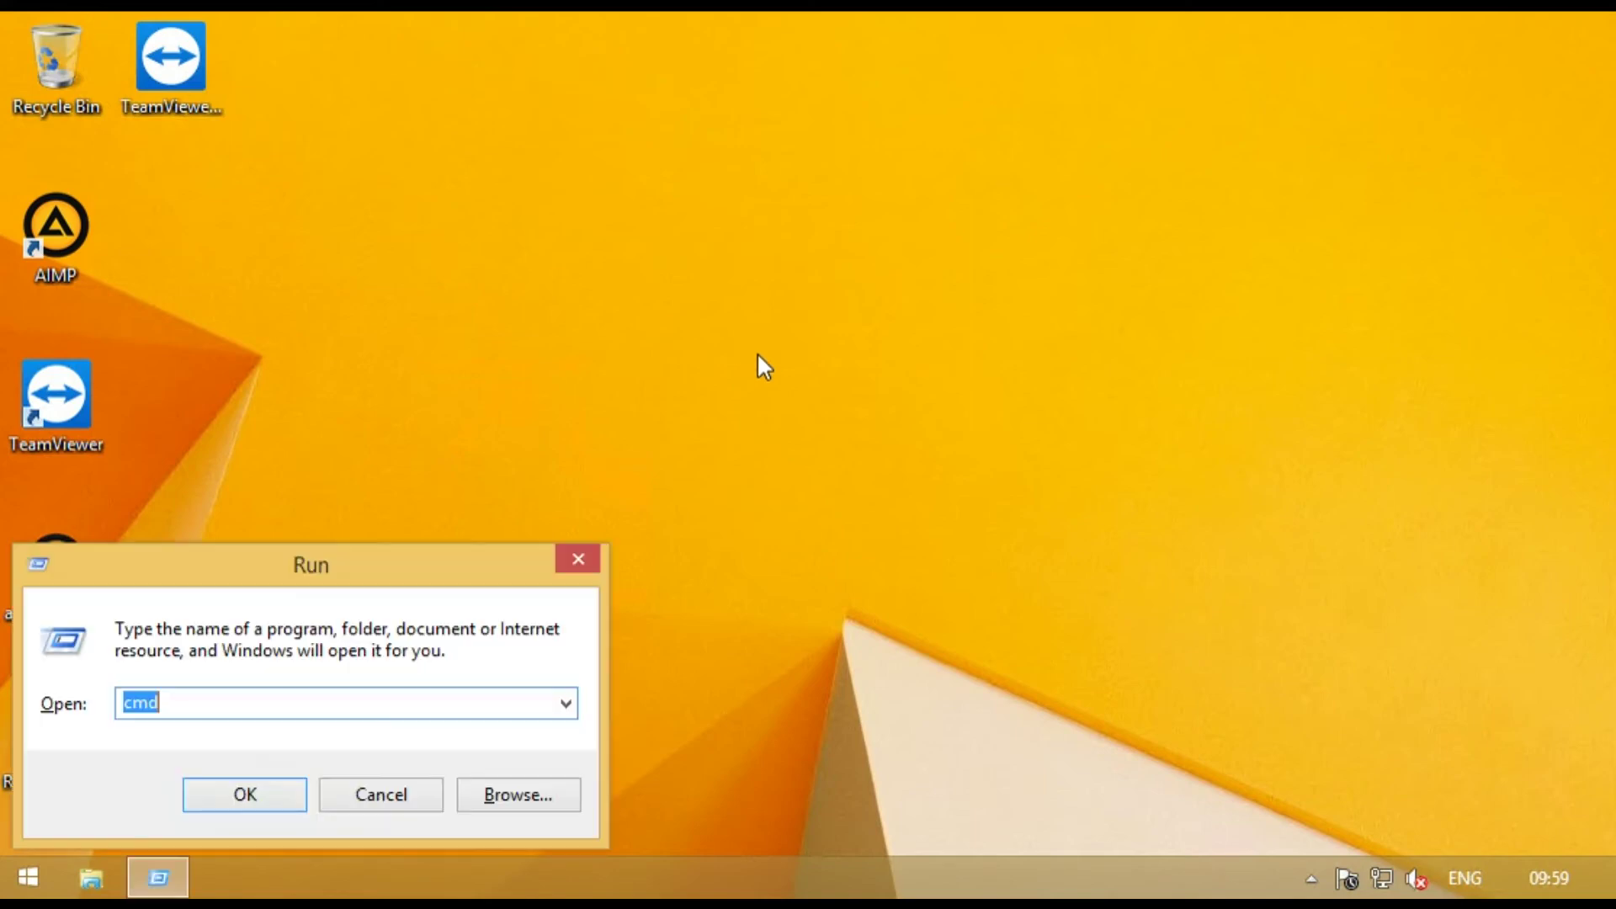
key(Return)
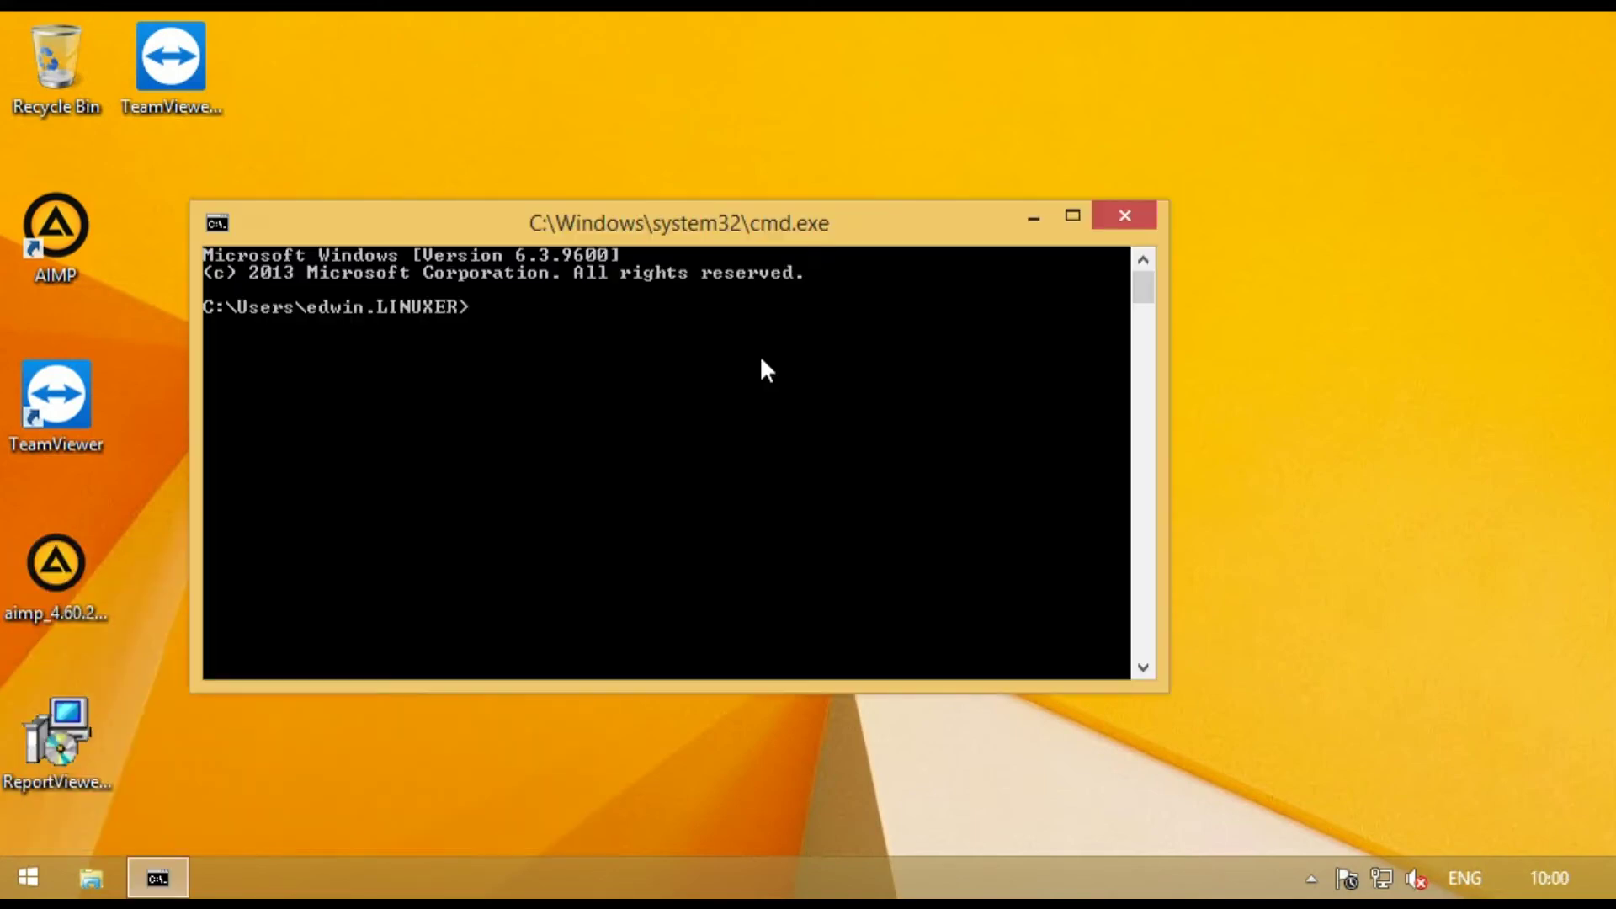
text(gpupdate /fiorce)
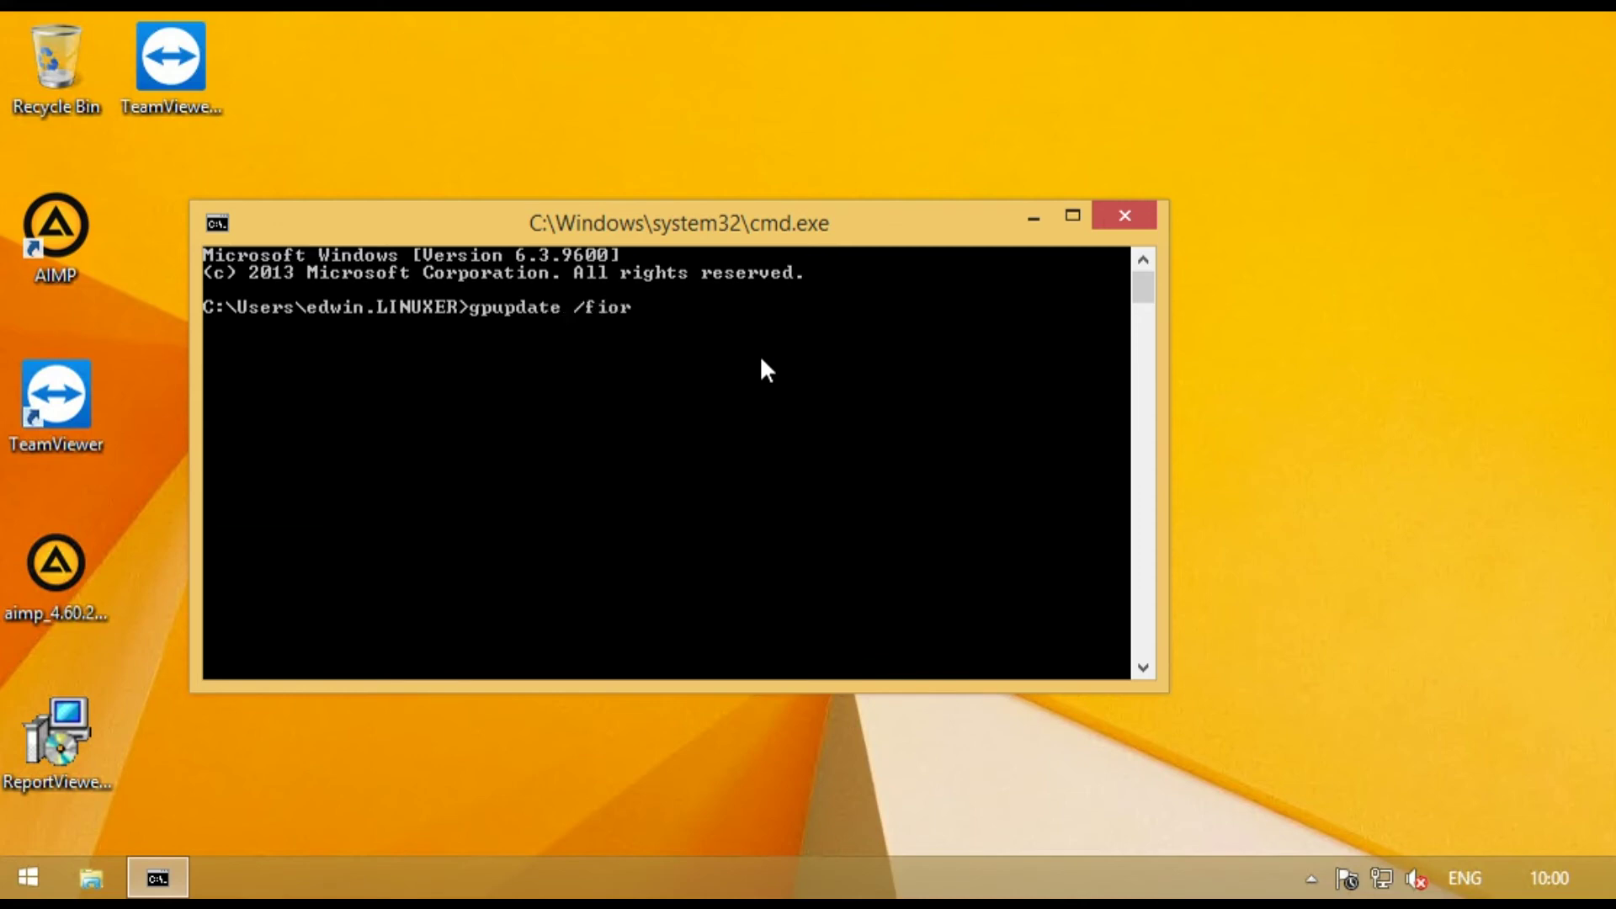
key(BackSpace)
key(BackSpace)
key(BackSpace)
key(BackSpace)
key(BackSpace)
text(po)
key(BackSpace)
key(BackSpace)
text(orce)
key(Return)
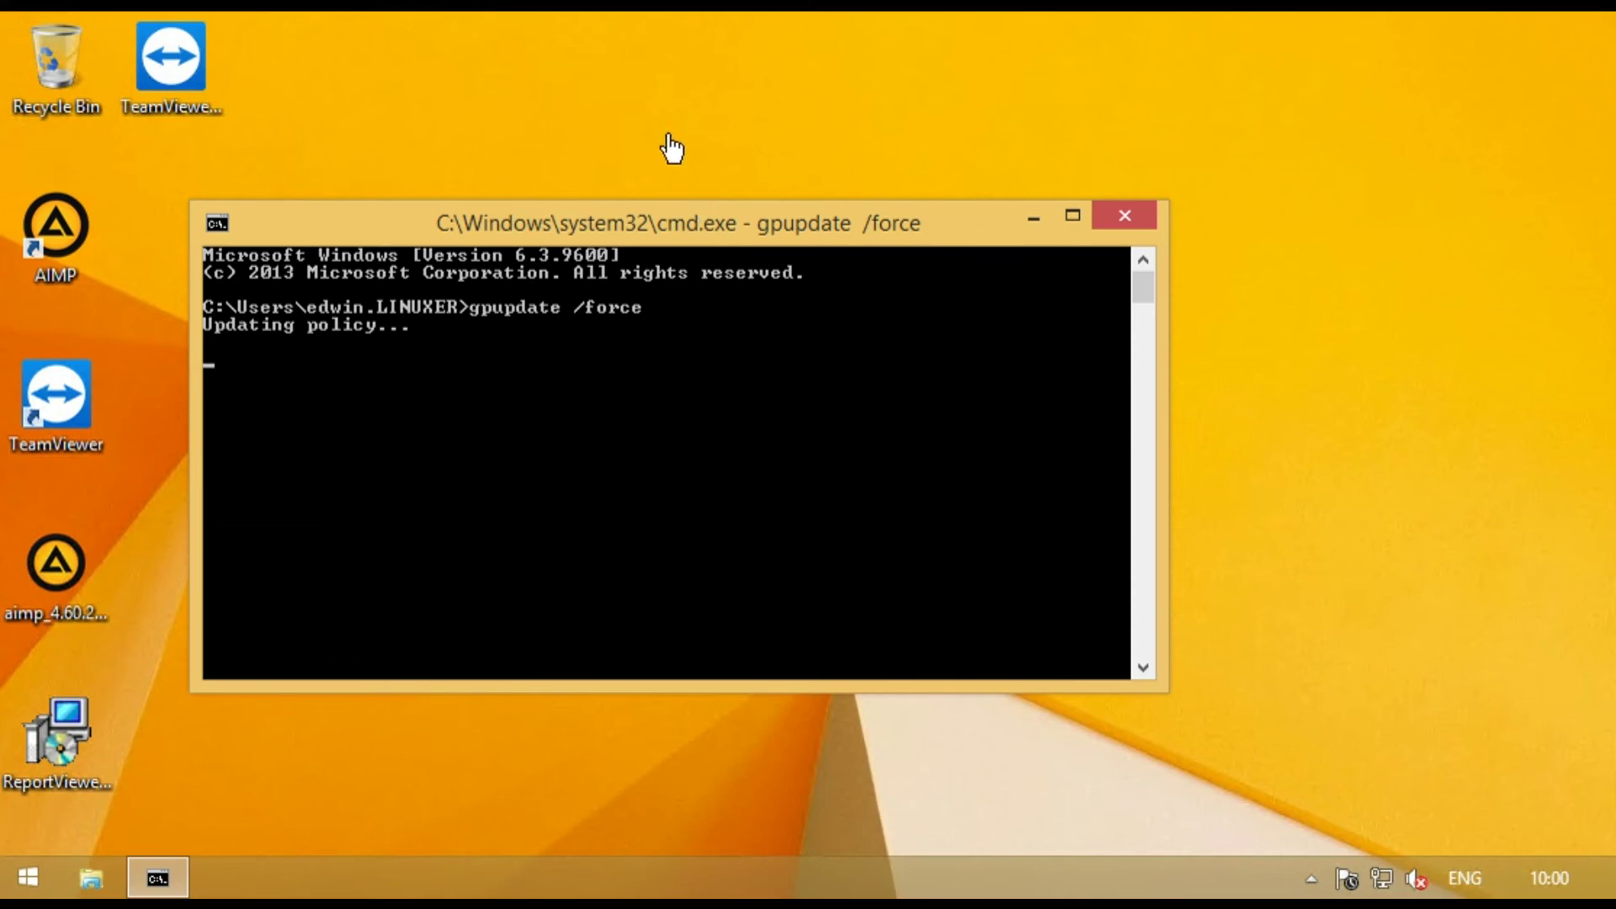
Switch to the second Windows client, open a Command Prompt and try to run gpupdate /update
key(super)
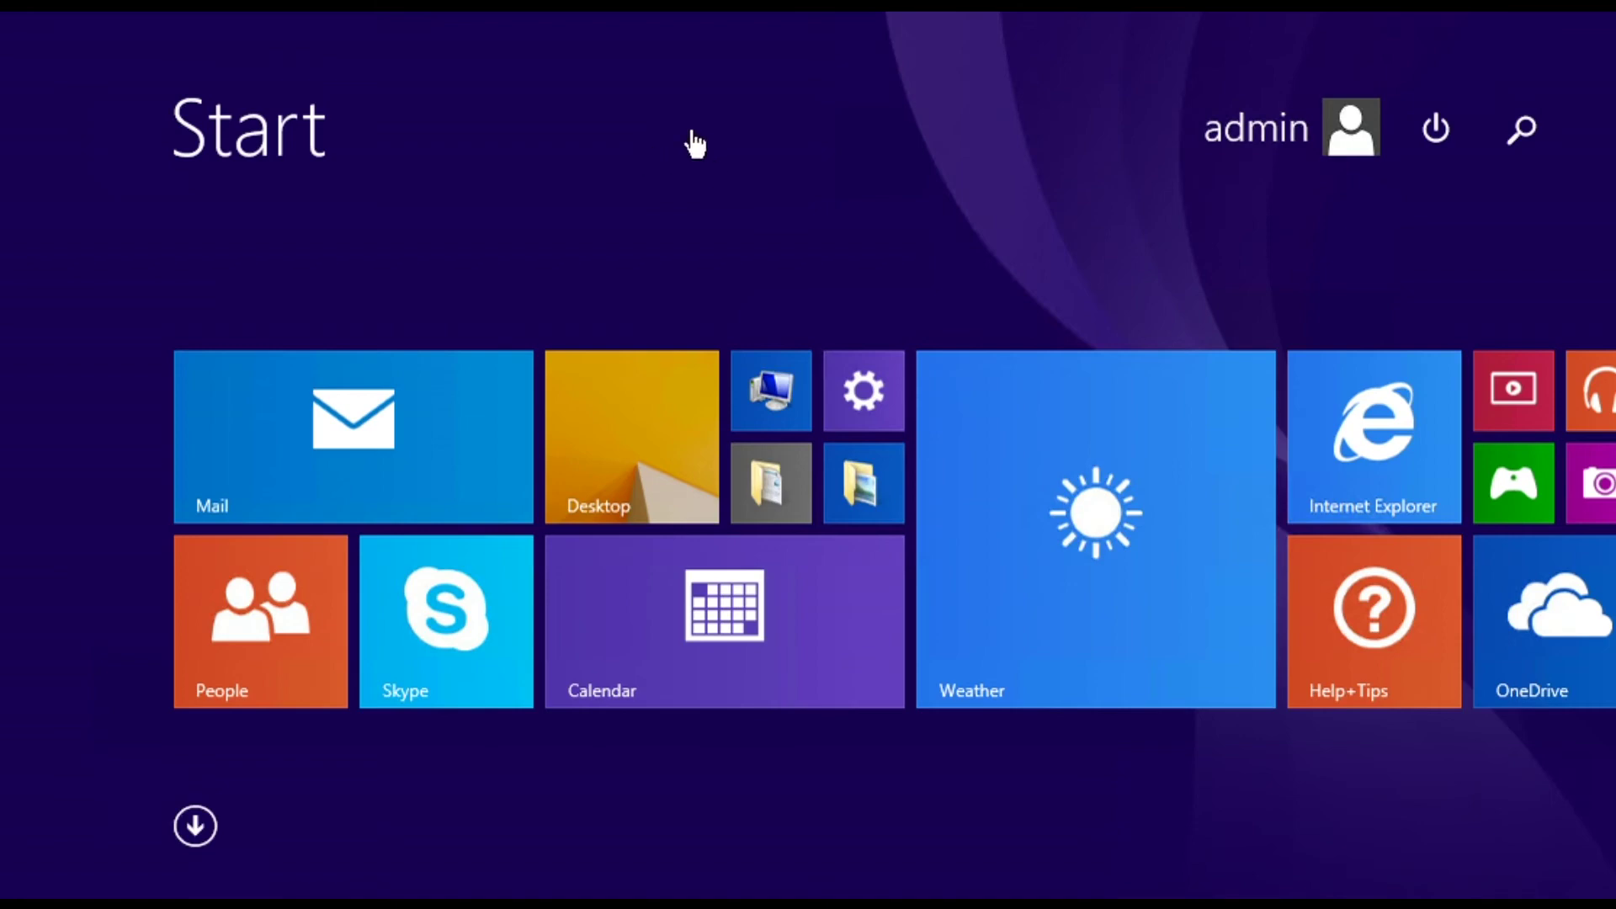
key(super)
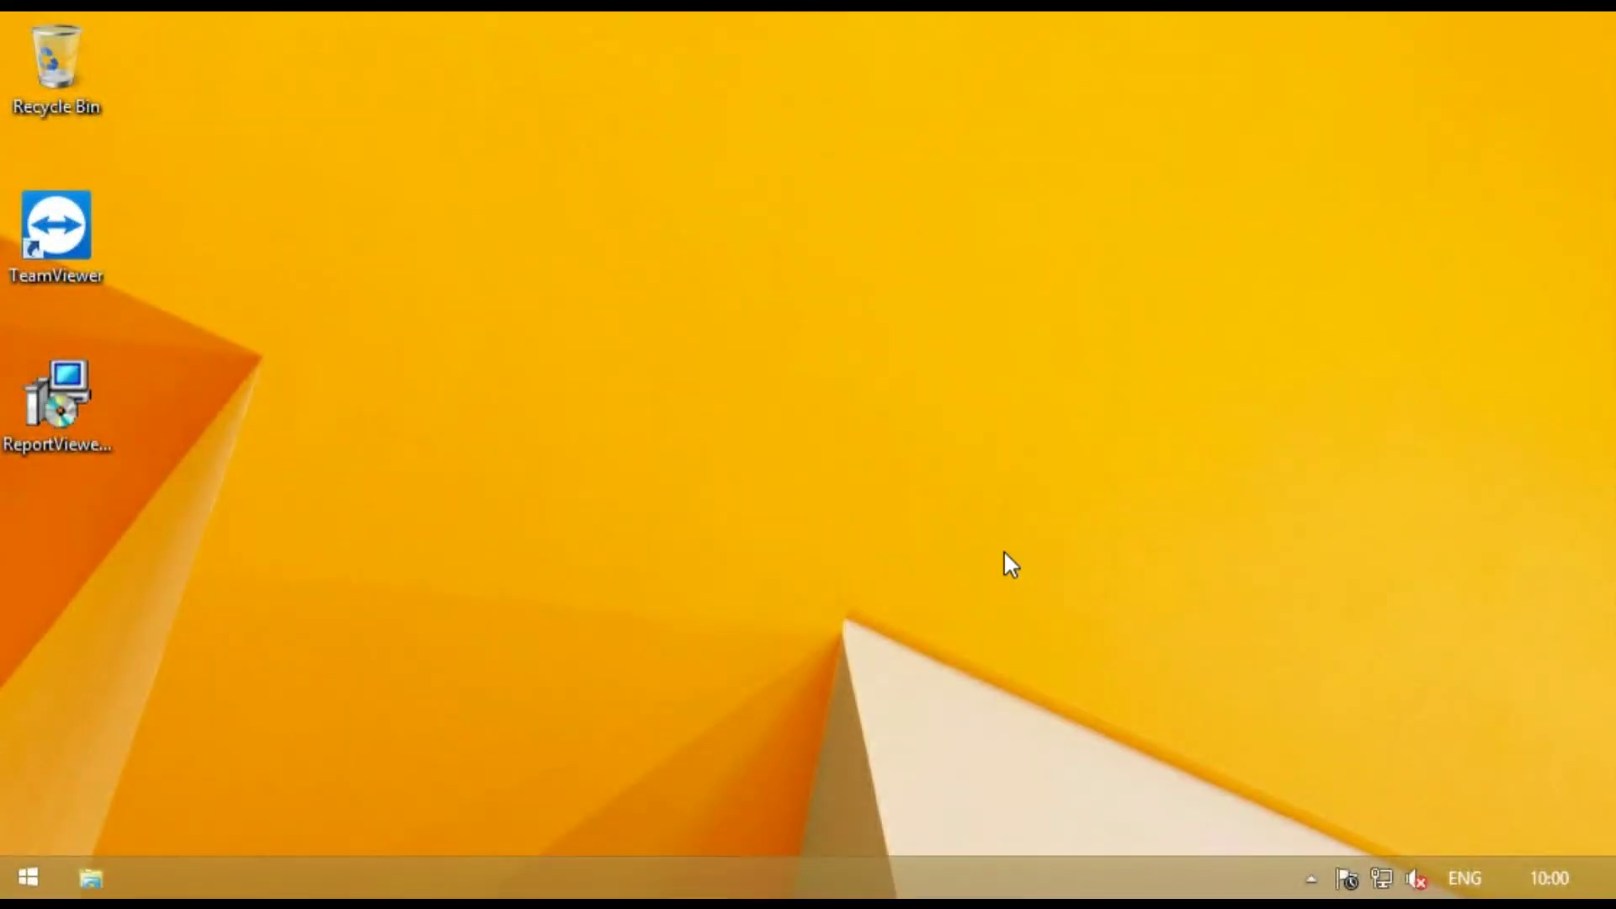
key(super+r)
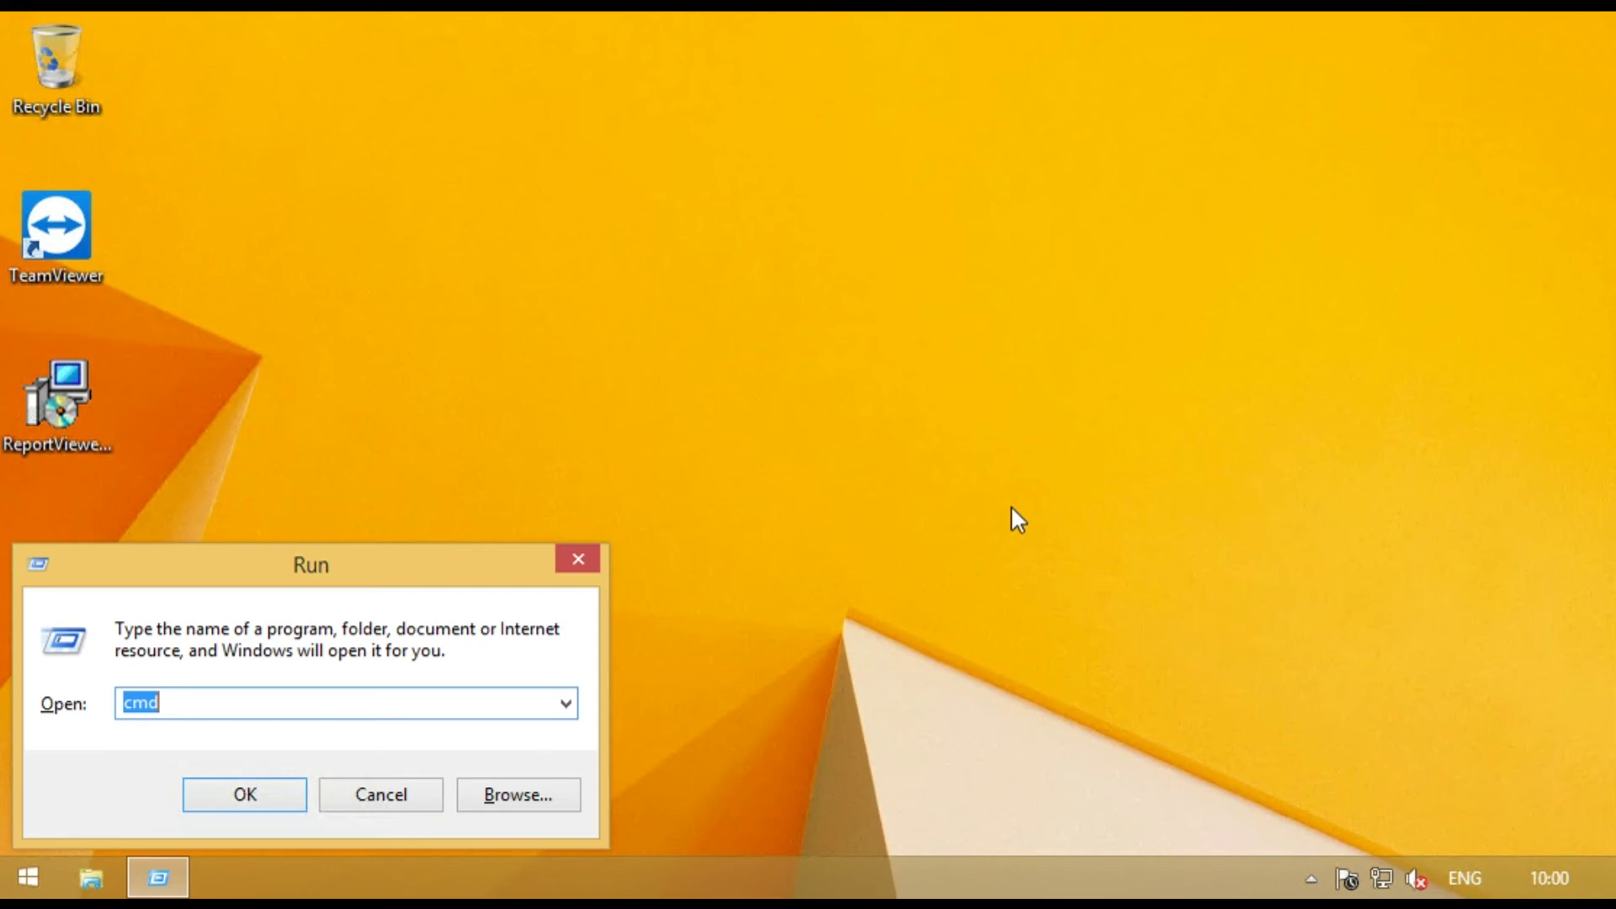
key(Return)
text(gp)
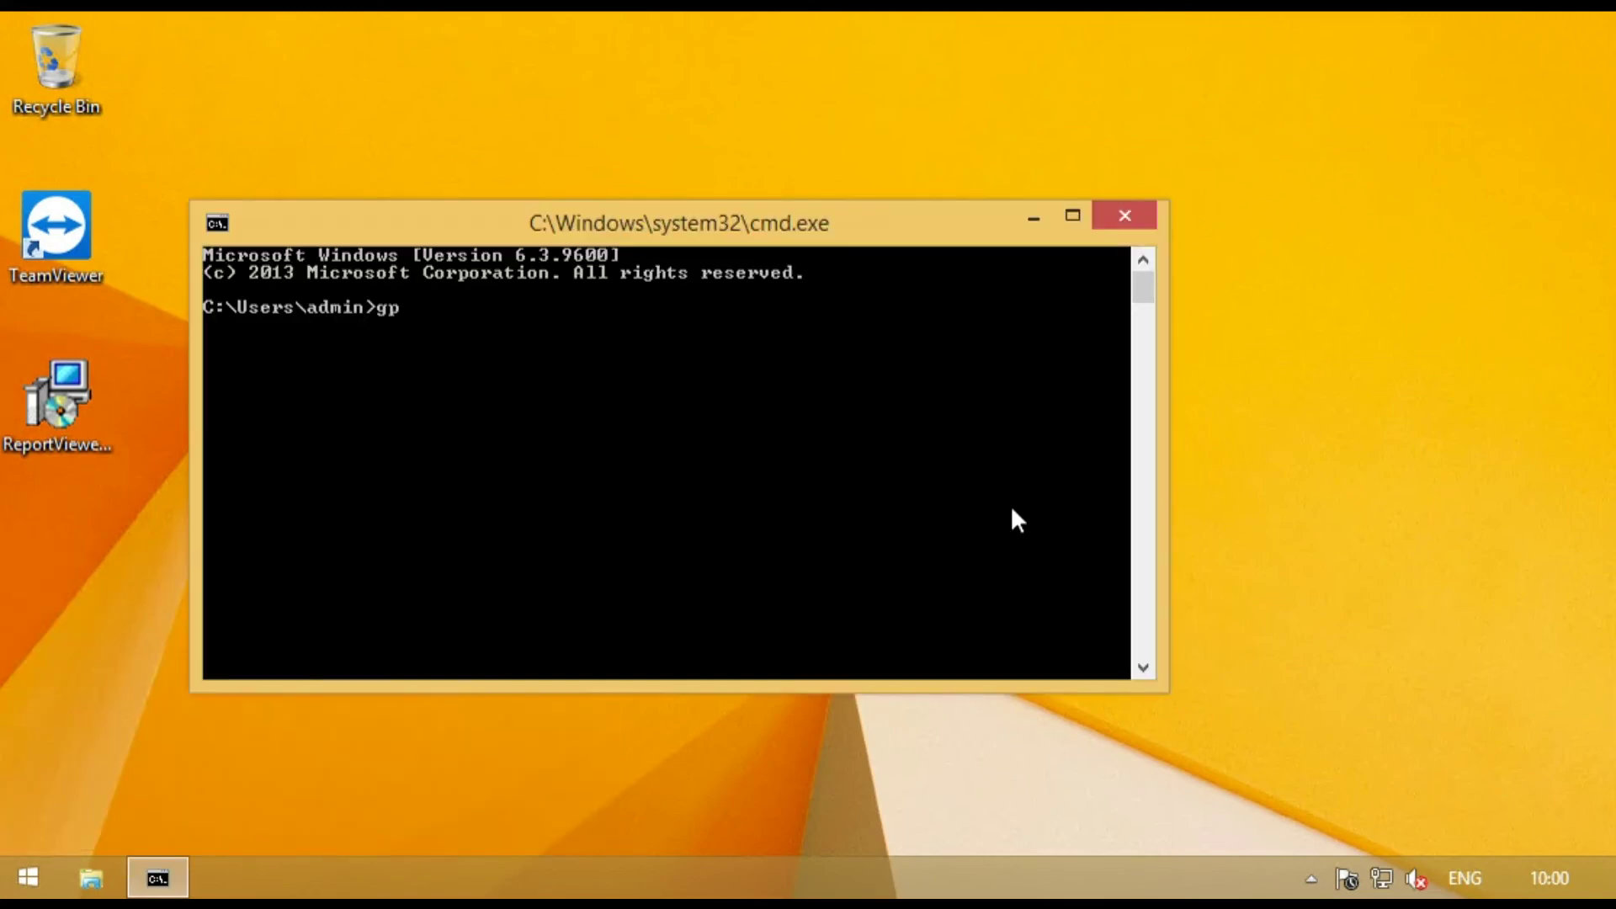
text(update /update)
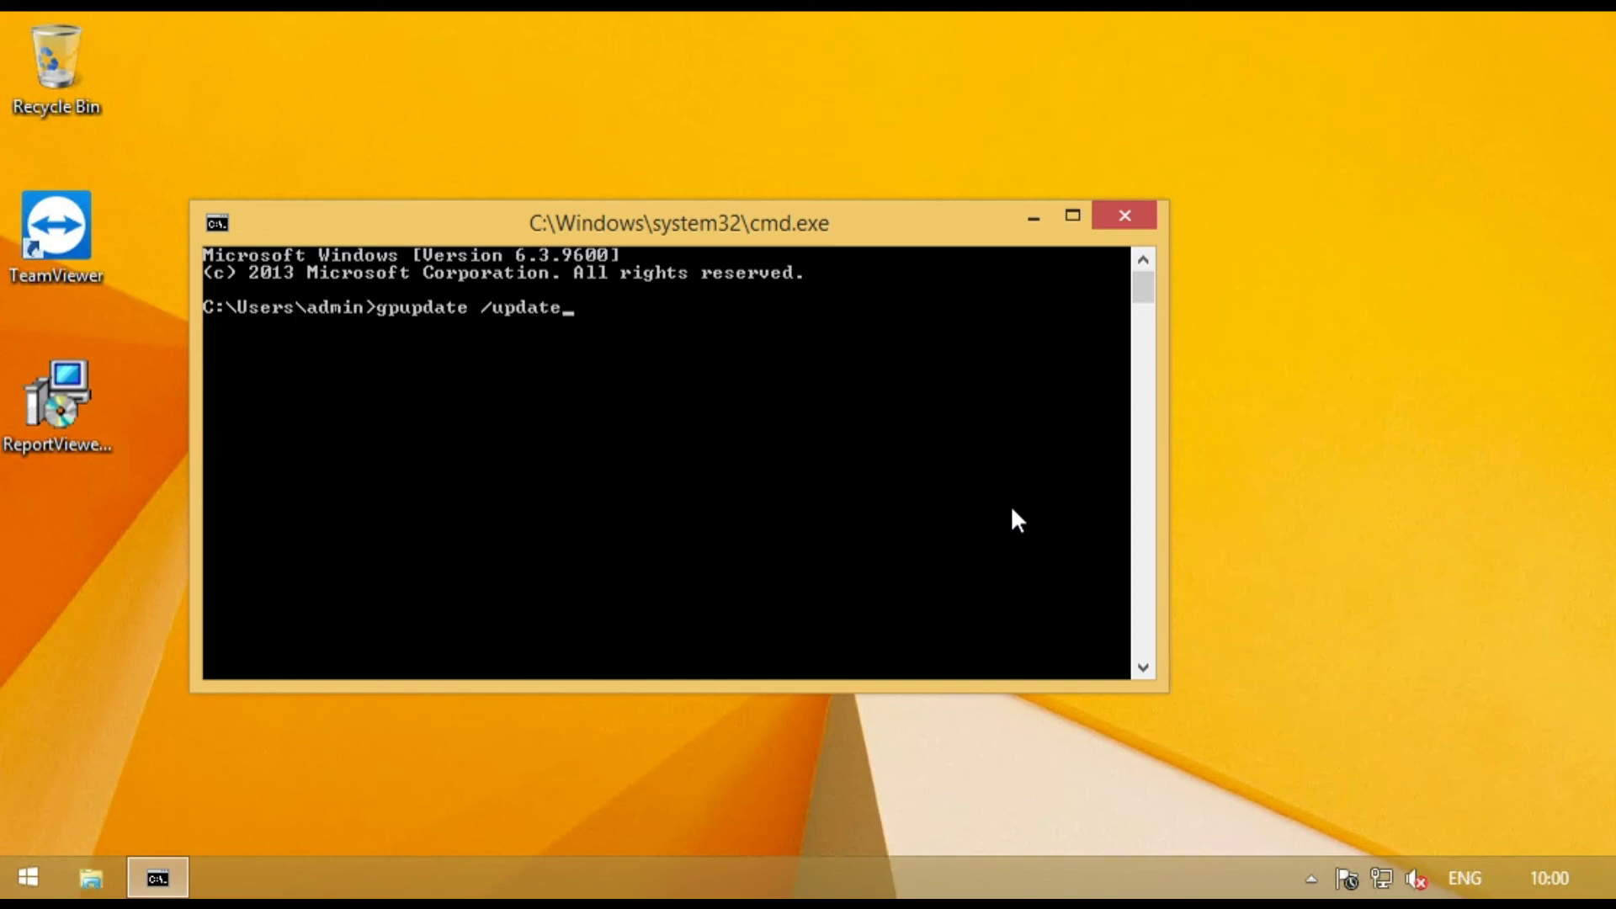
key(Return)
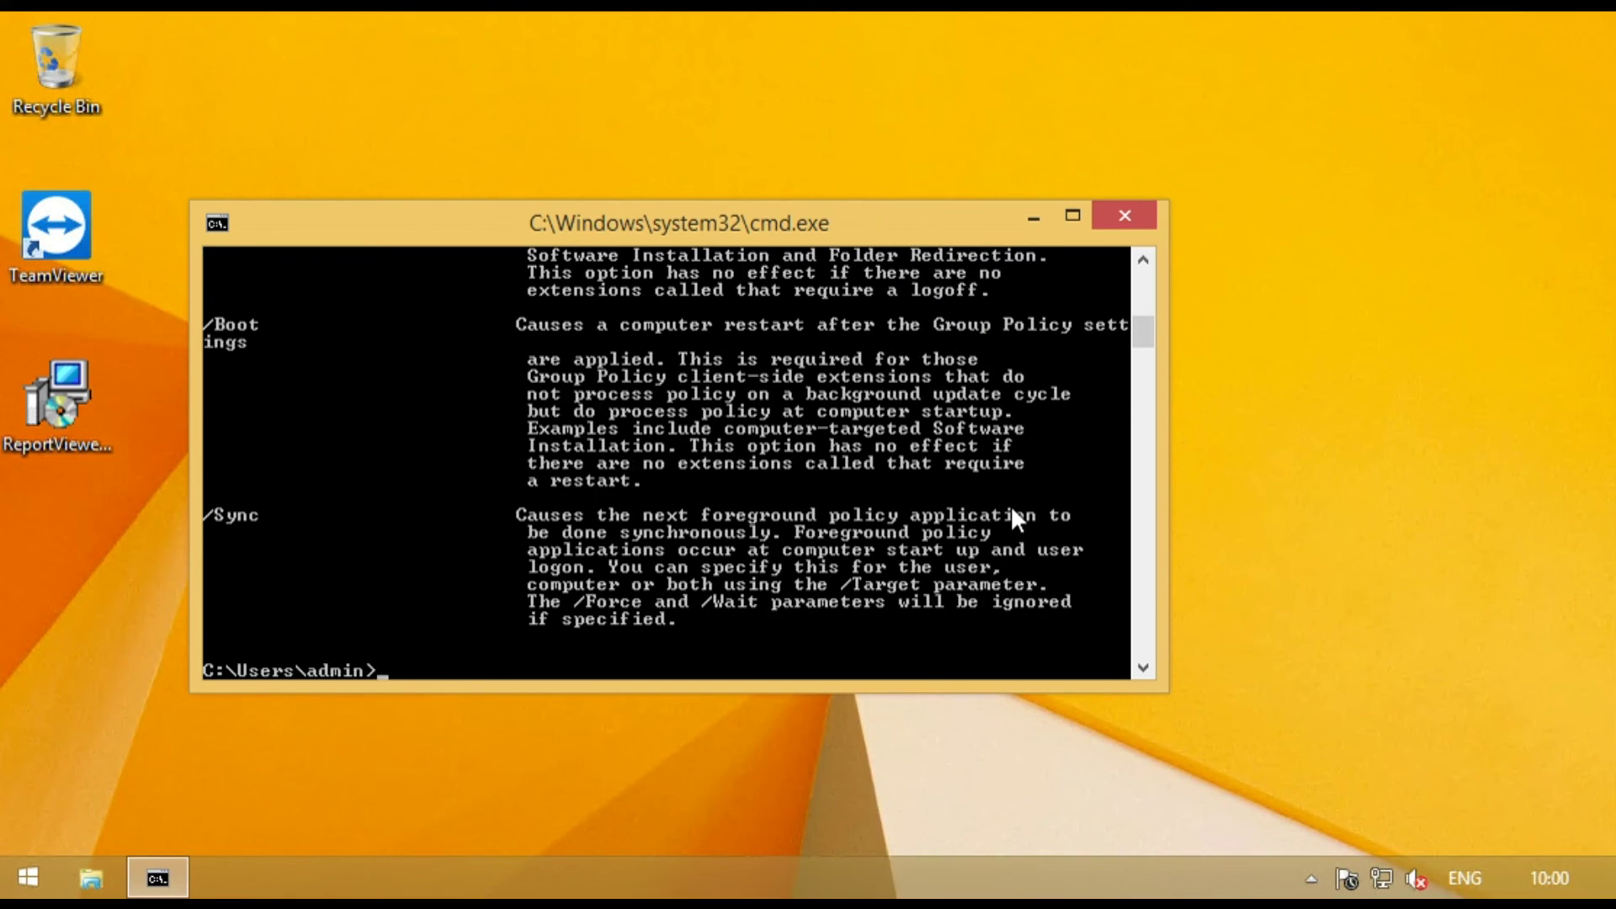
Correct the recalled policy update command on the second client to gpupdate /force and run it
key(Up)
key(Left)
key(Left)
key(Left)
key(Left)
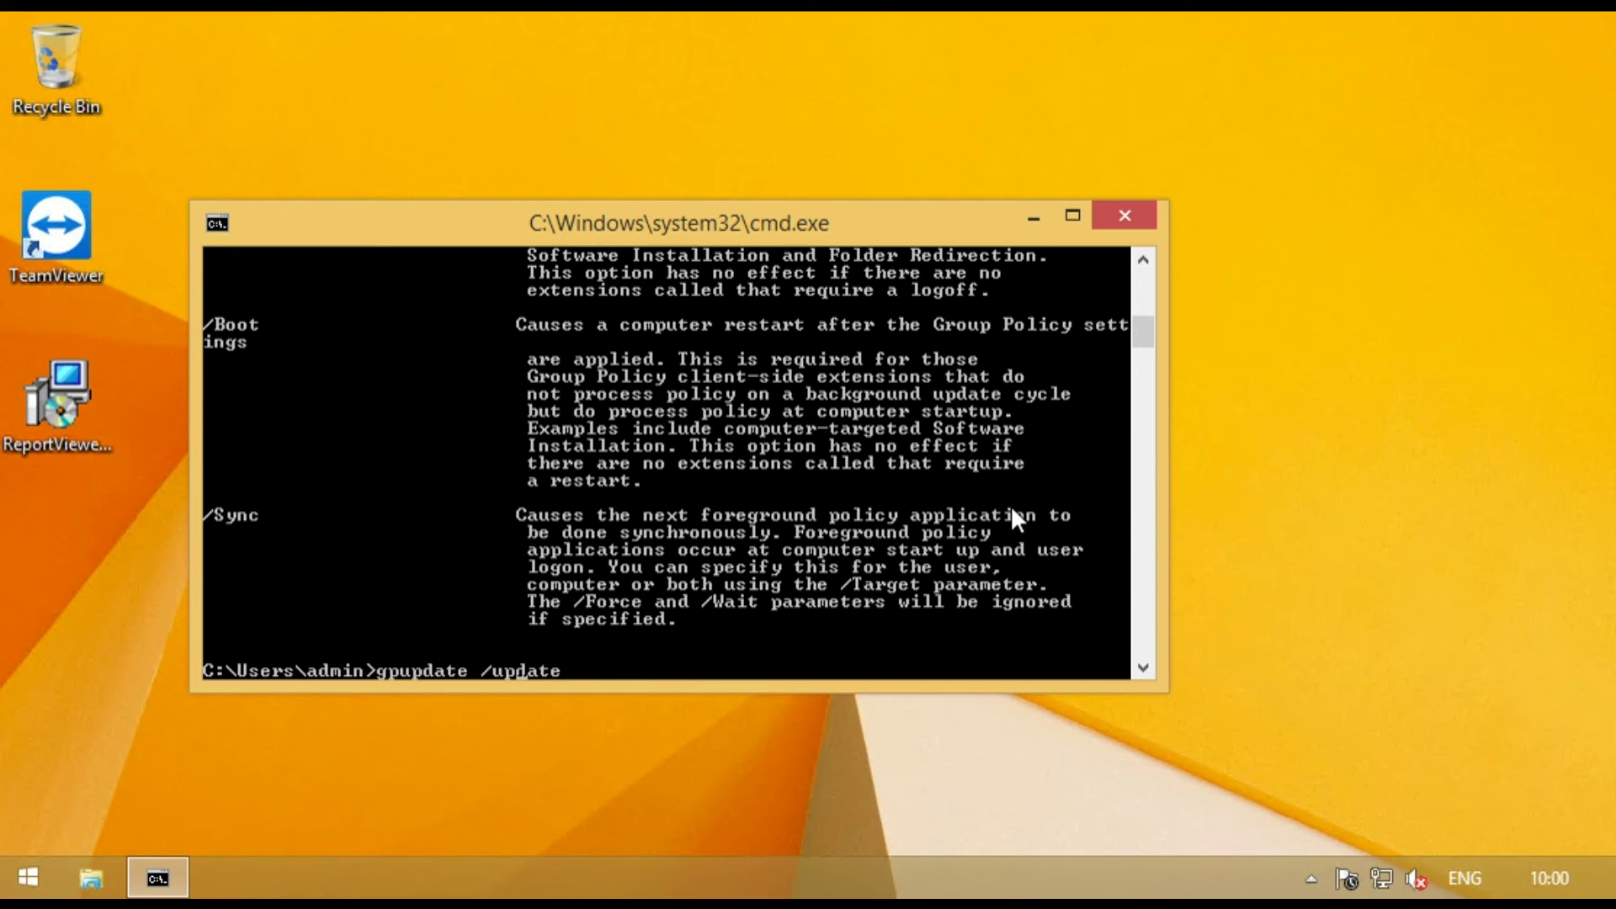
key(Right)
key(Right)
key(Right)
key(Right)
key(BackSpace)
key(BackSpace)
key(BackSpace)
key(BackSpace)
key(BackSpace)
key(BackSpace)
text(force)
key(Return)
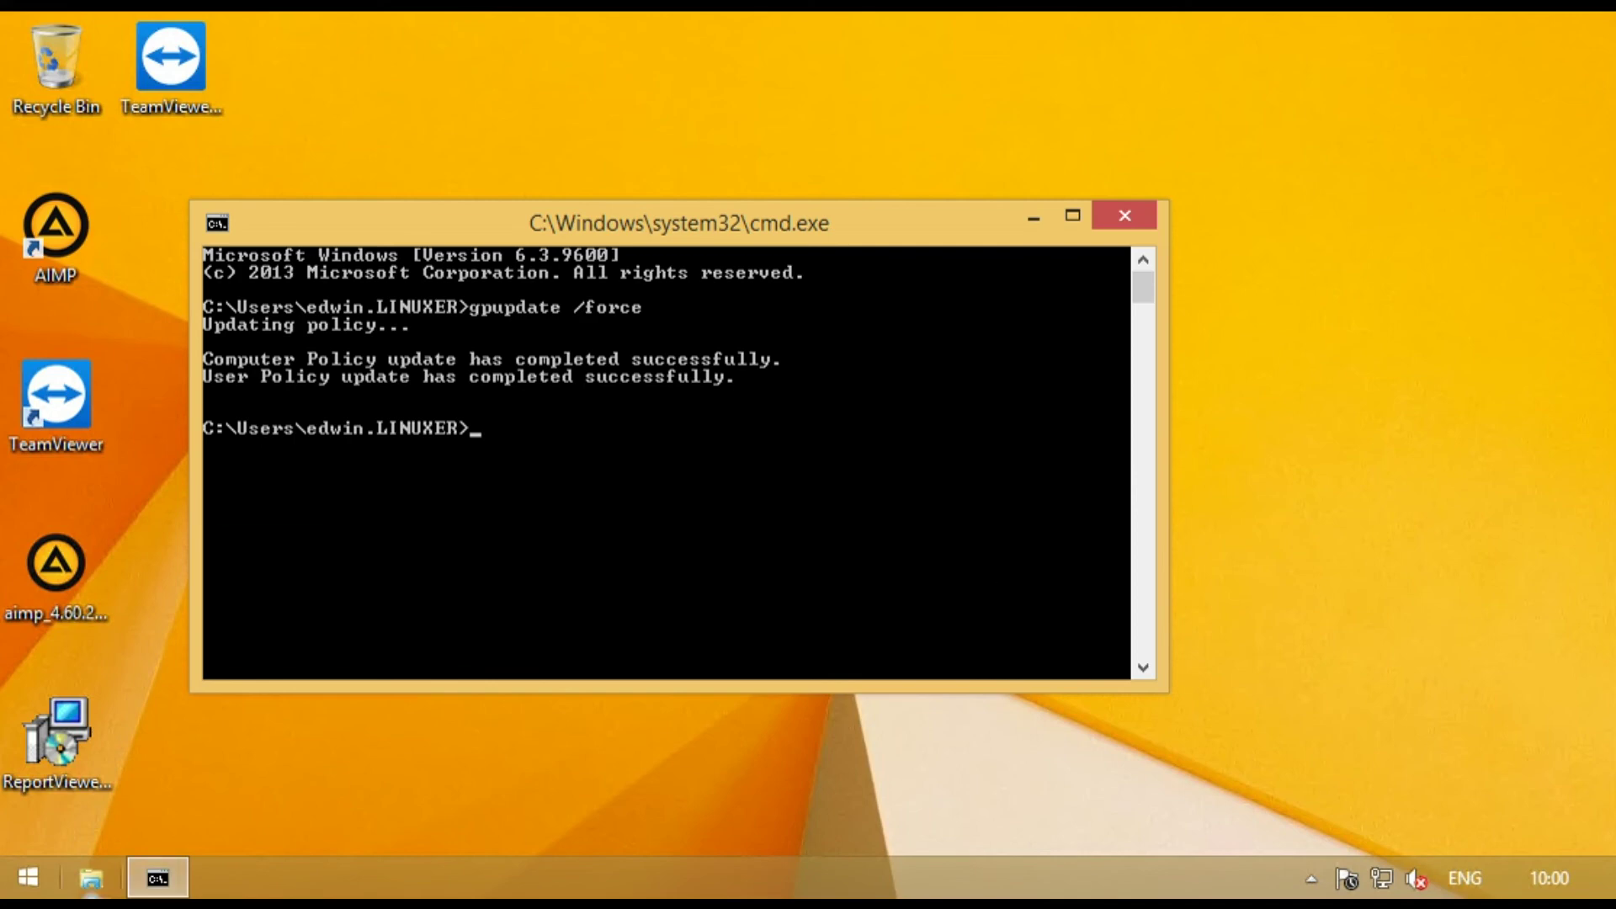
Return to the first client and sign out of its Windows session
mouse_move(157, 878)
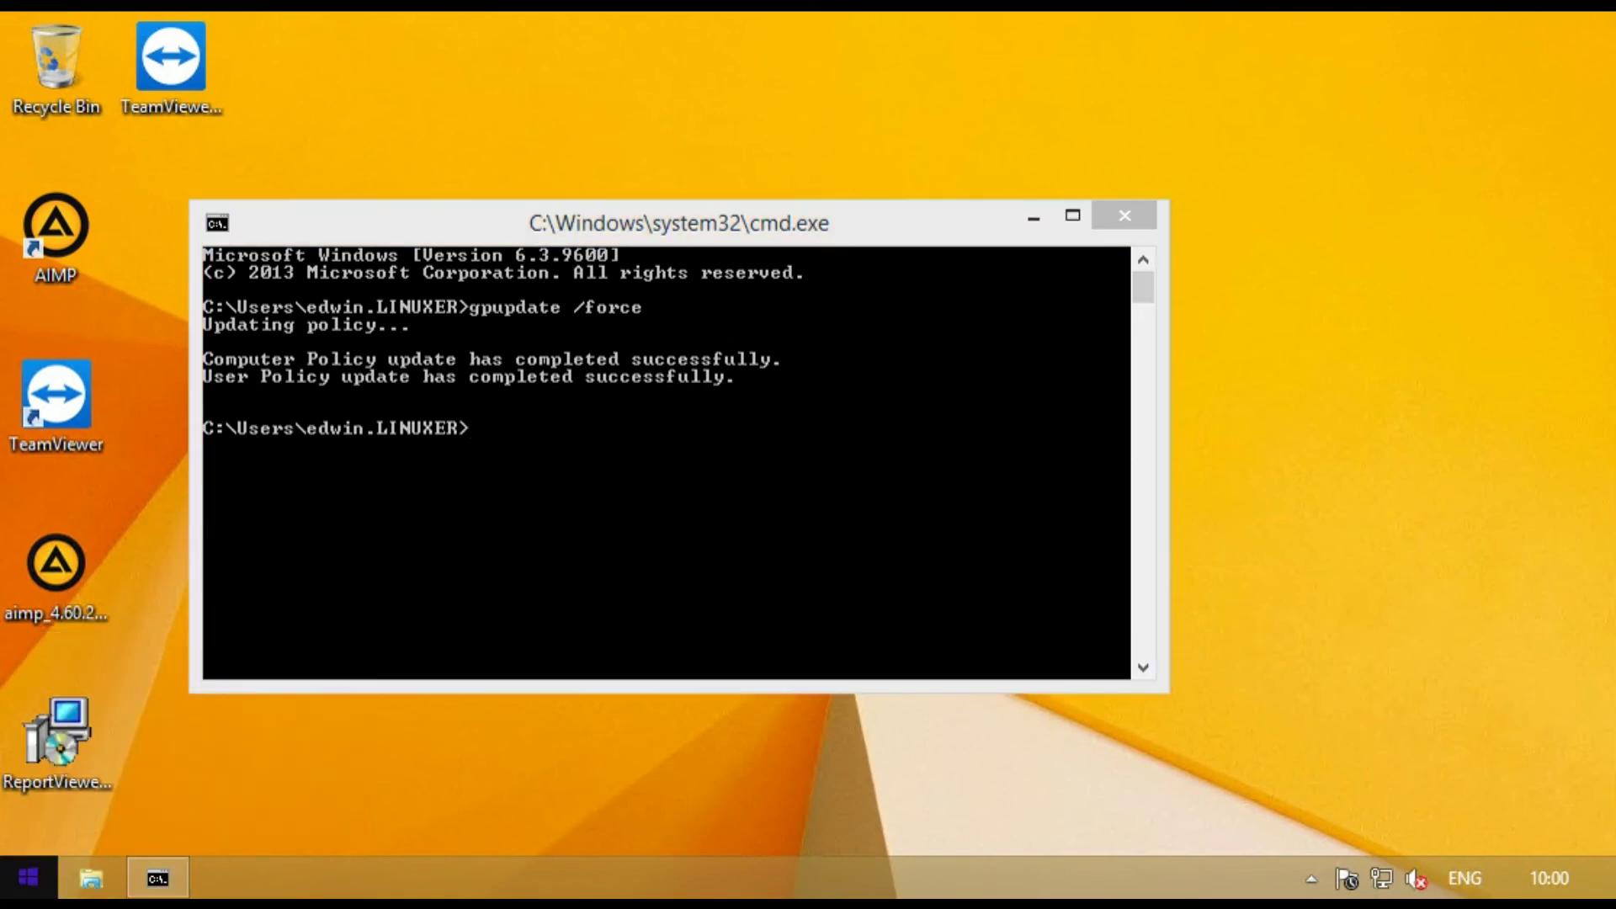
right_click(27, 878)
mouse_move(168, 823)
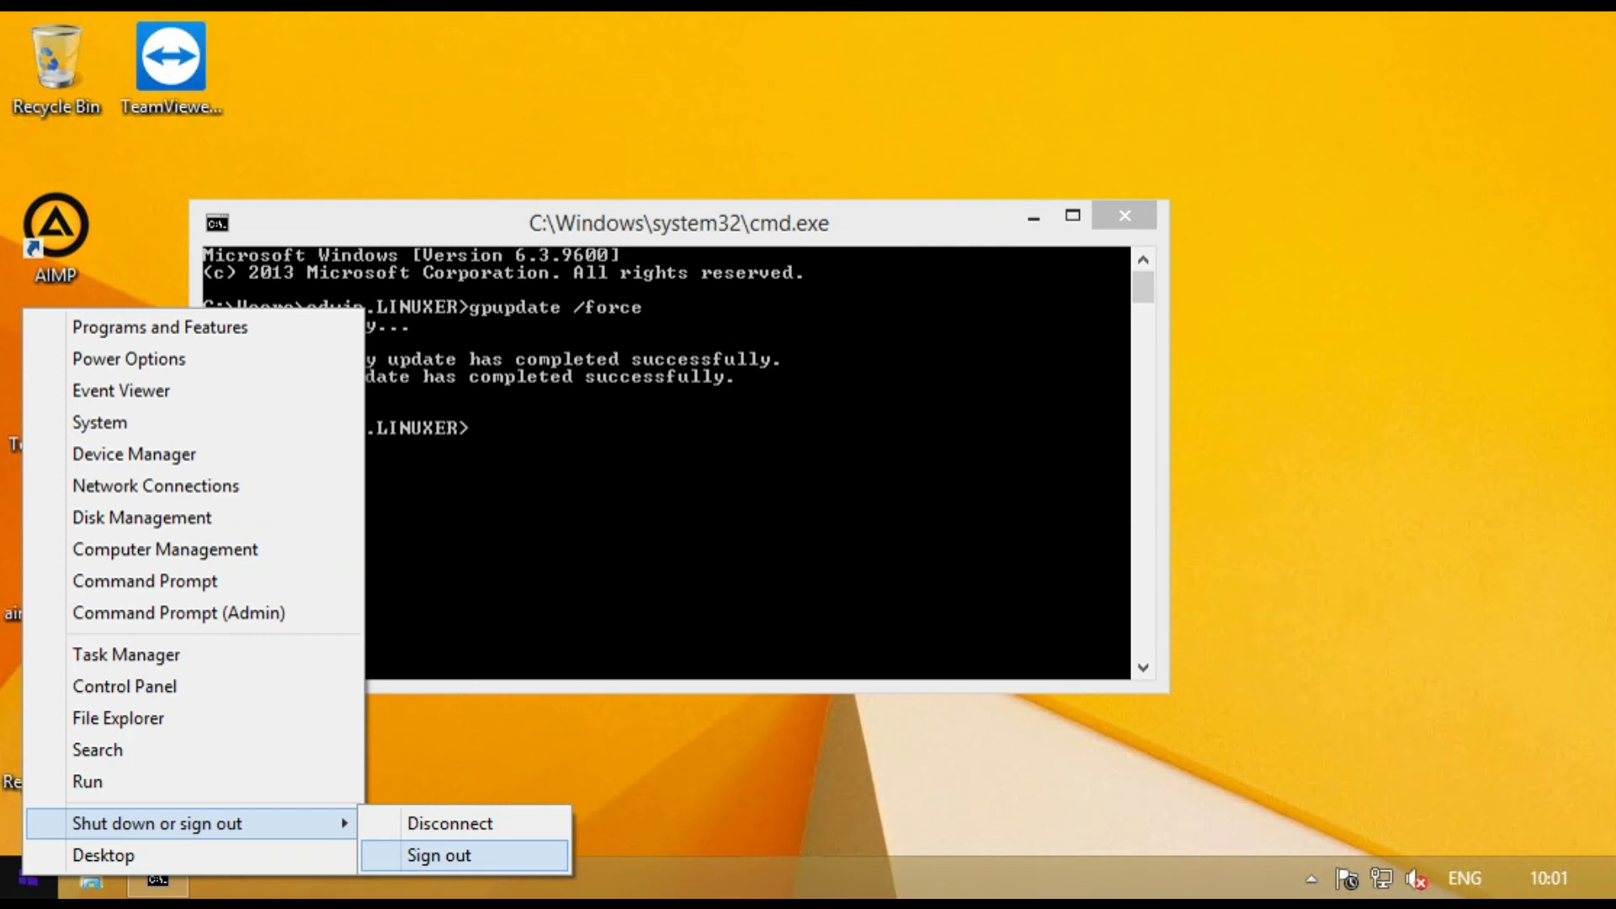
key(Return)
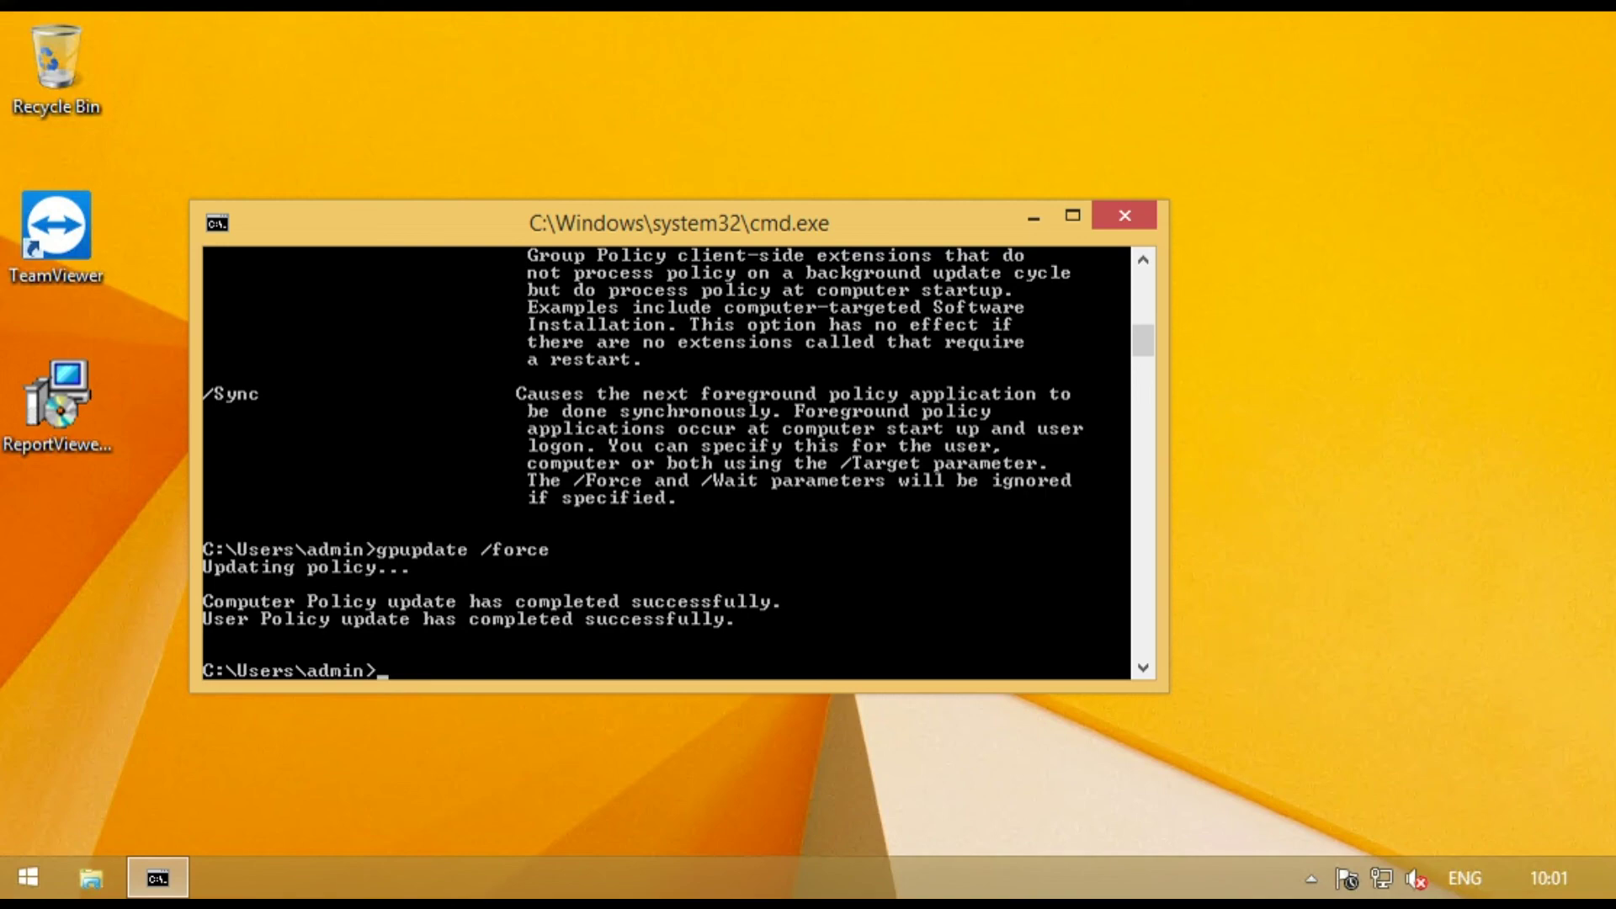
Sign out of the second client's Windows session and acknowledge the DAKUSOFT.INC logon message when signing in
right_click(36, 875)
mouse_move(172, 823)
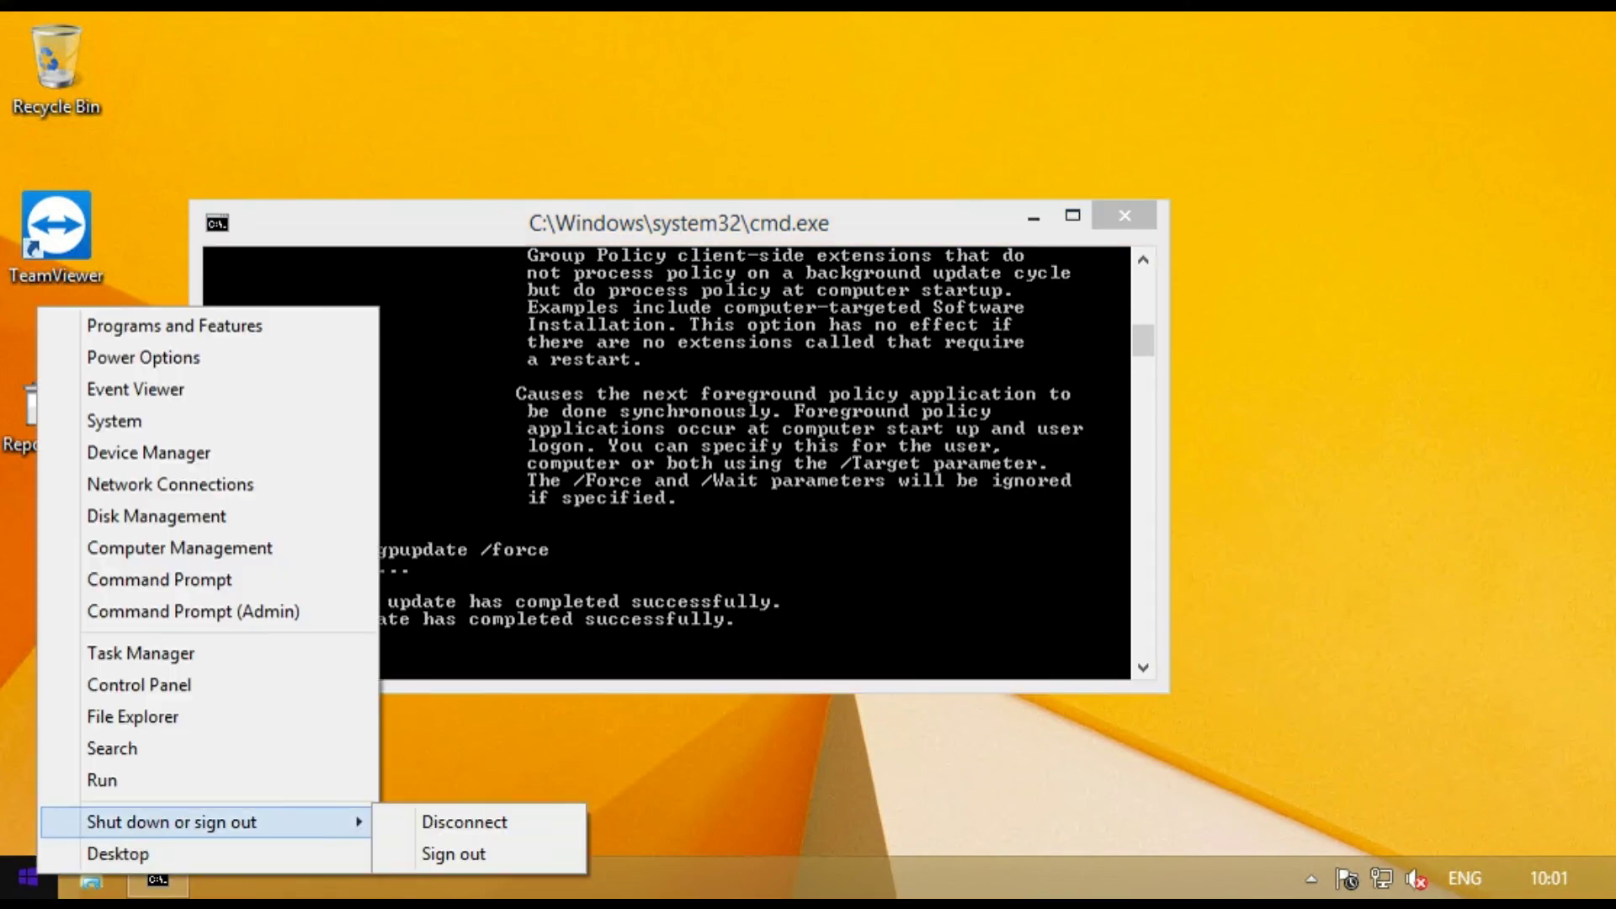
click(458, 854)
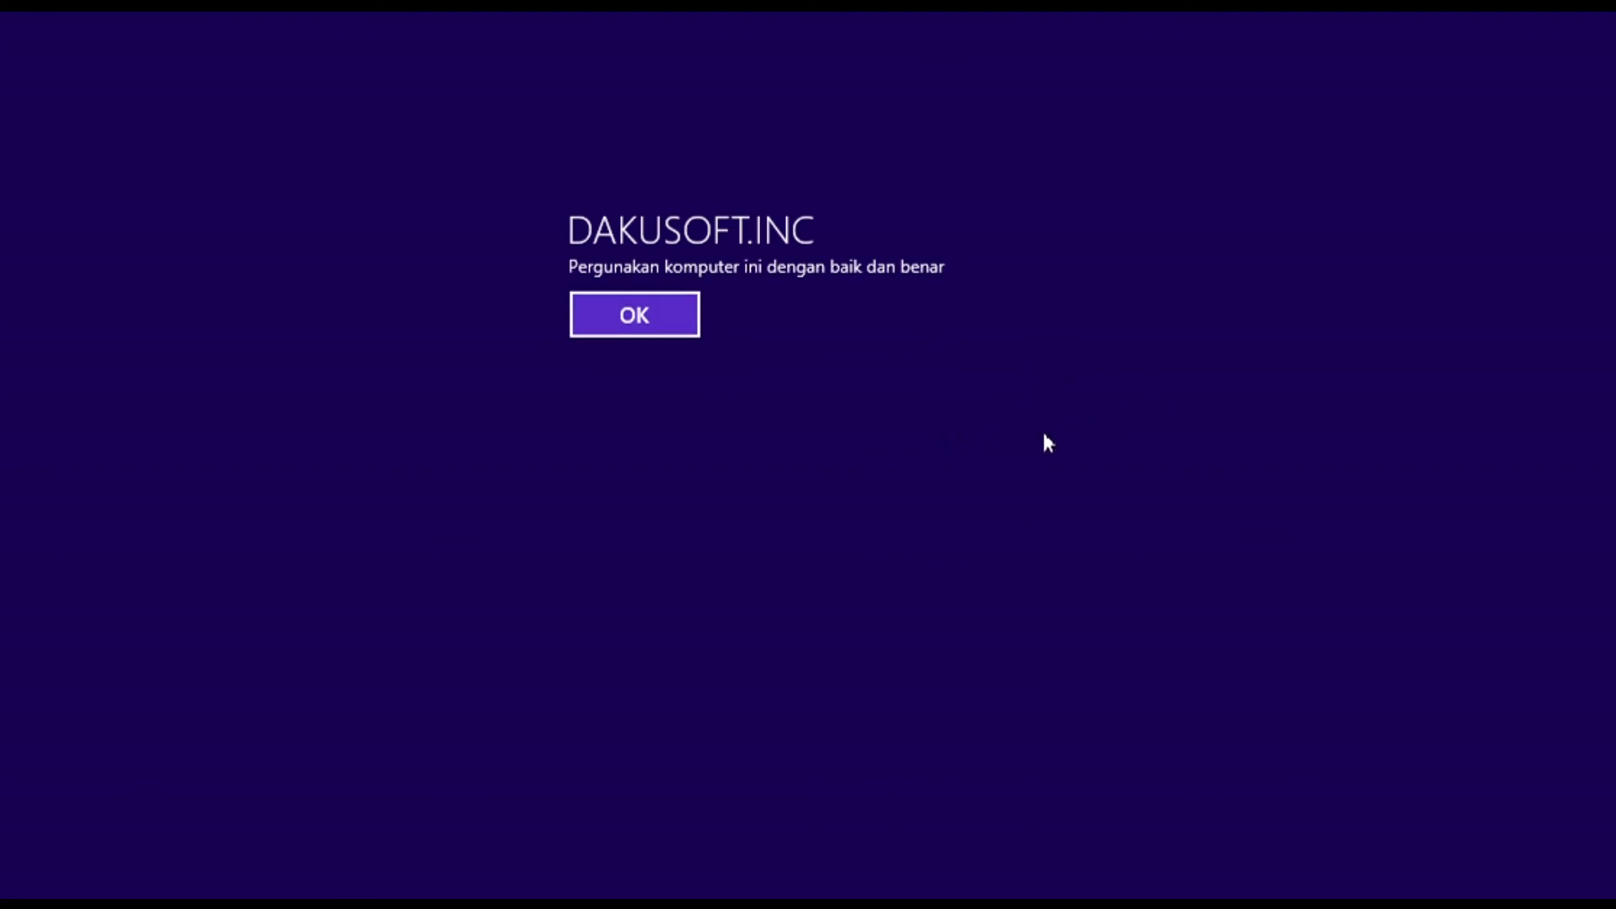
key(Return)
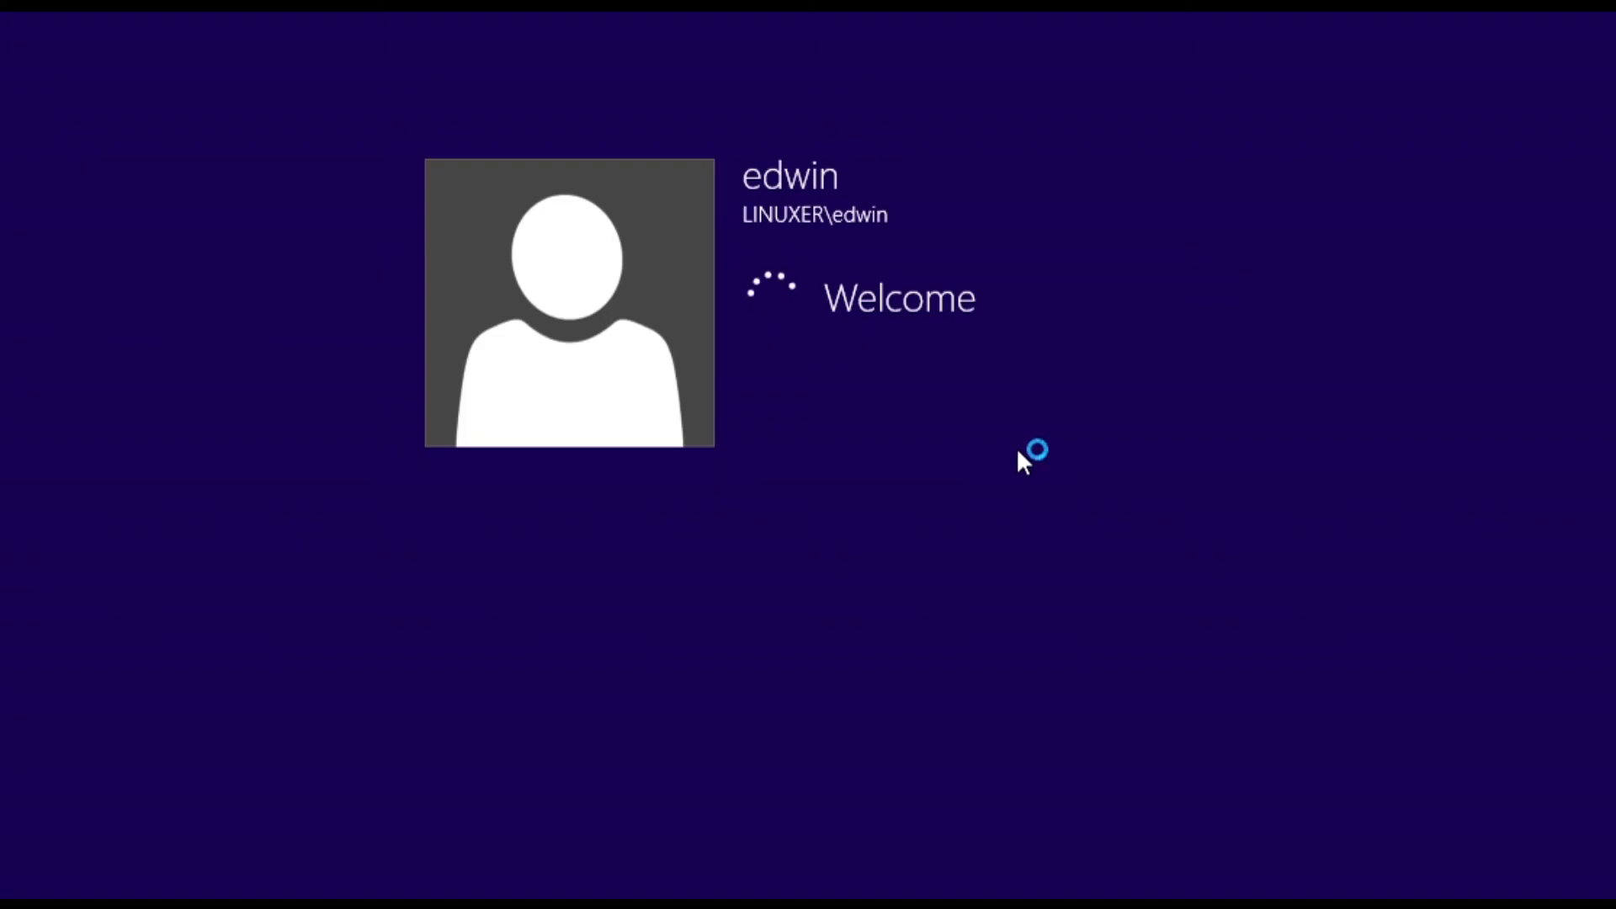